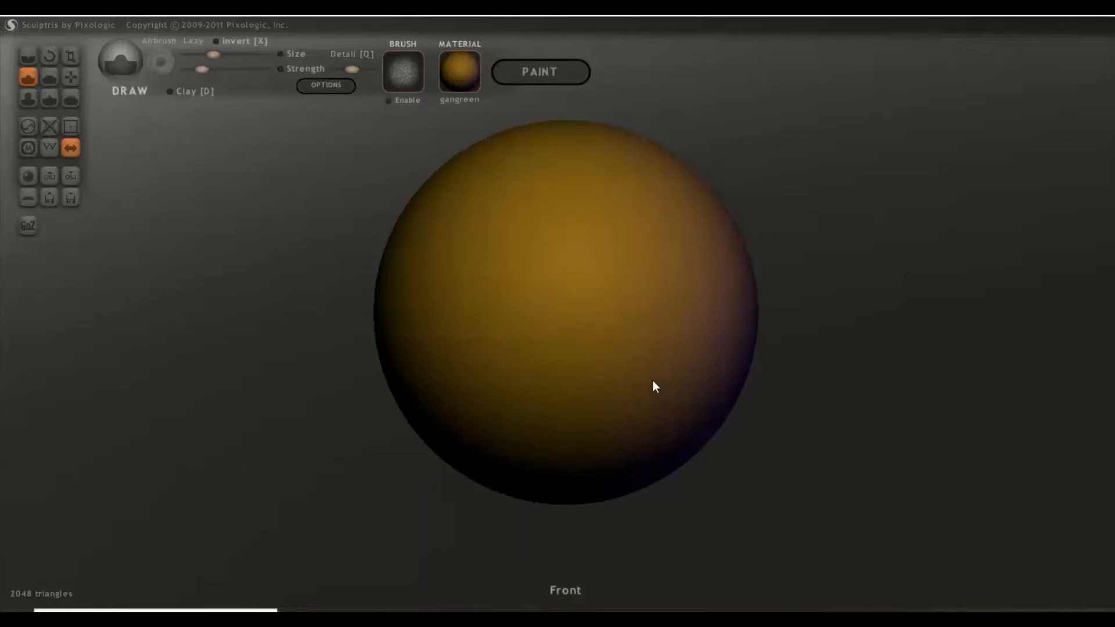
# - Switch to the Grab tool and add a second sphere to the scene, overlapping the lower front of the first
pyautogui.scroll(-5, 364, 306)
pyautogui.scroll(5, 501, 308)
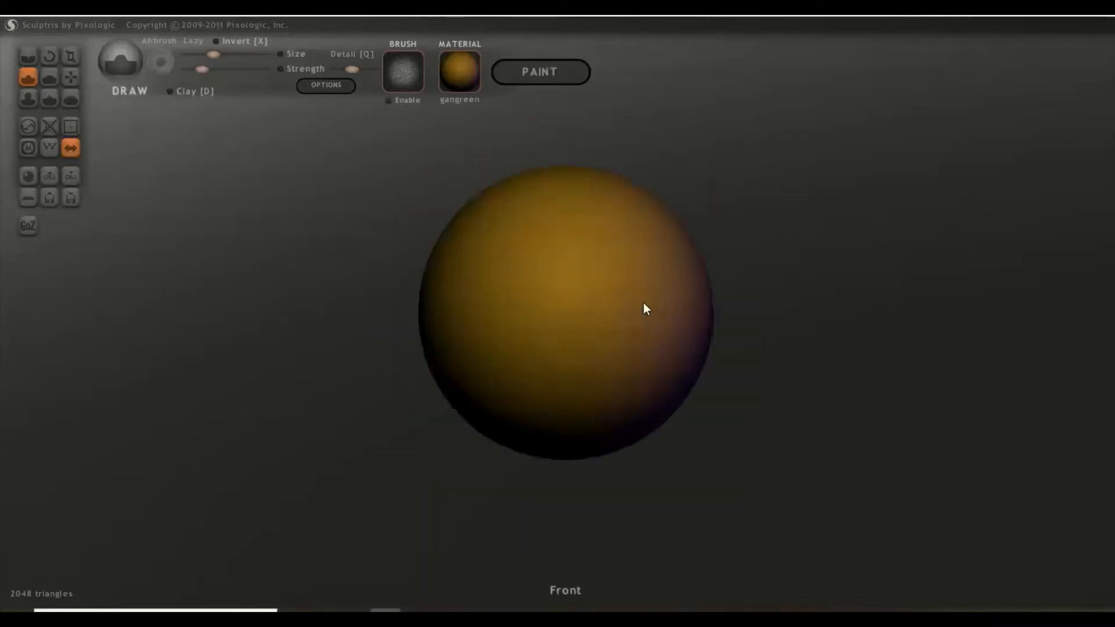
pyautogui.click(70, 77)
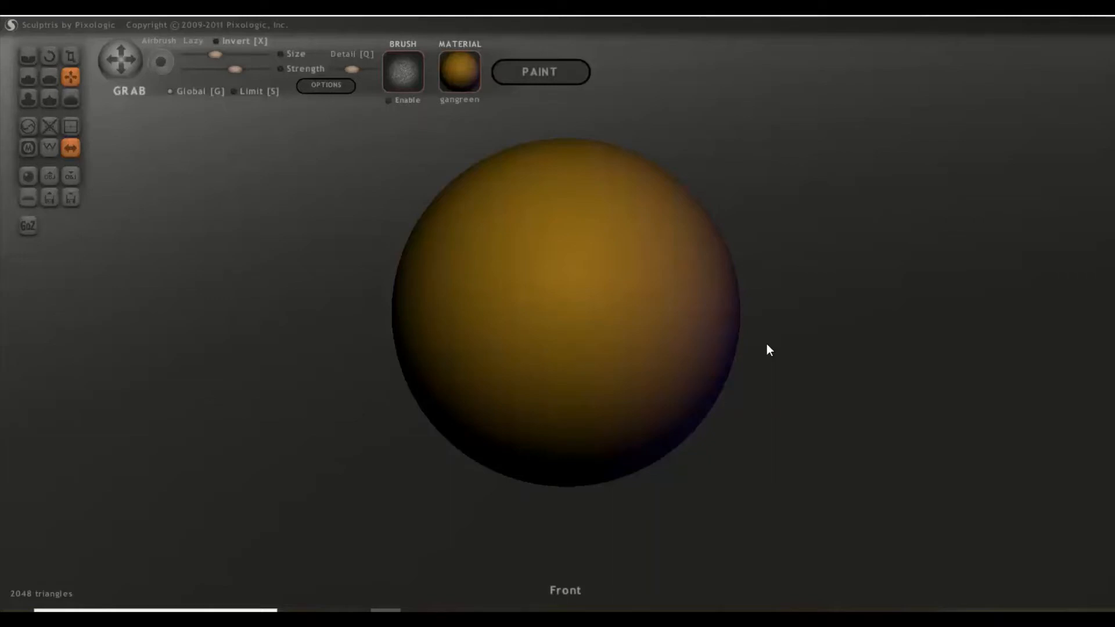
pyautogui.scroll(-3, 767, 345)
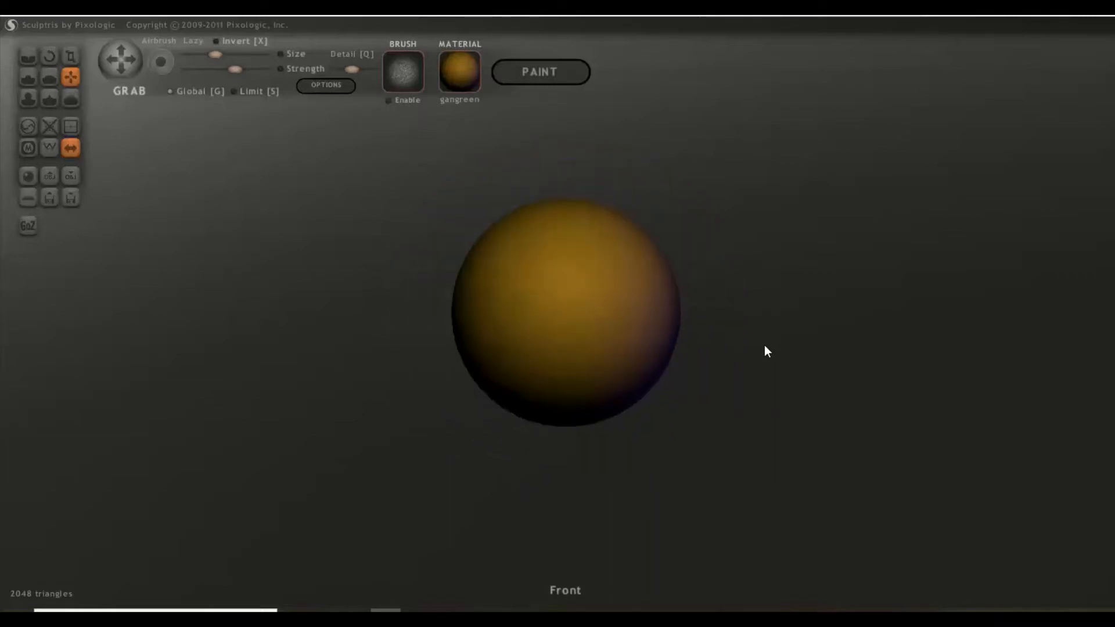
pyautogui.scroll(2, 764, 346)
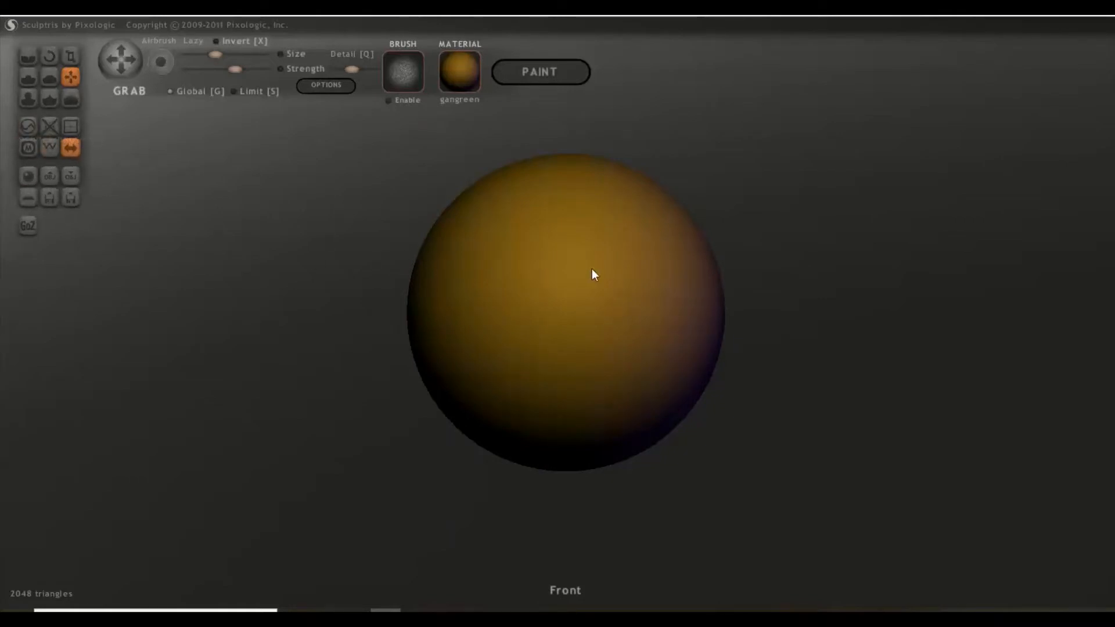
pyautogui.scroll(-3, 668, 305)
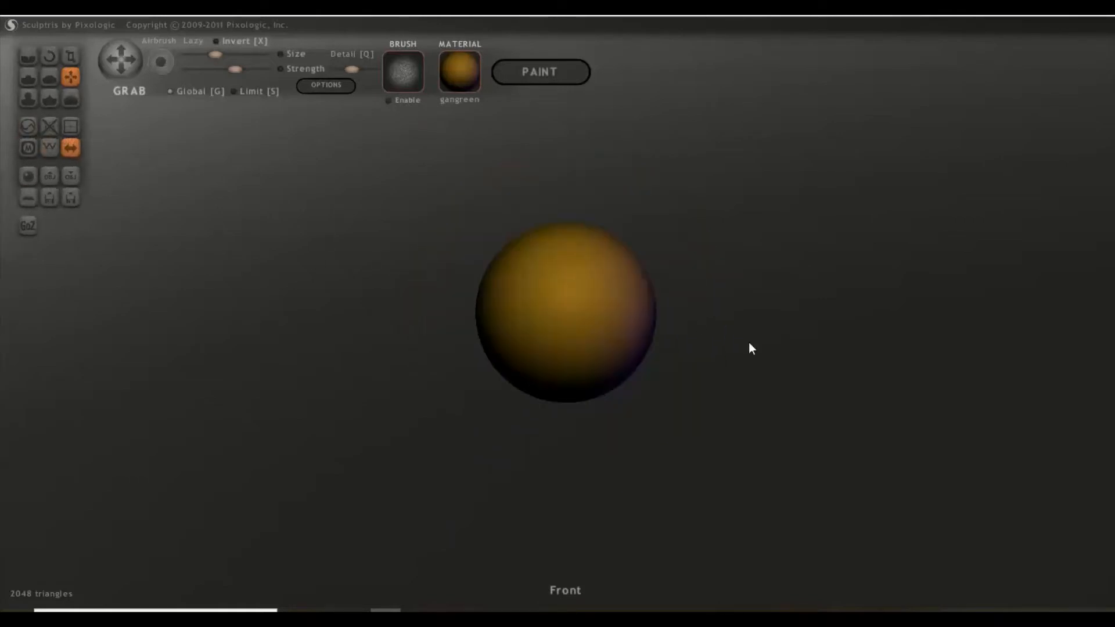
pyautogui.click(28, 176)
pyautogui.click(563, 333)
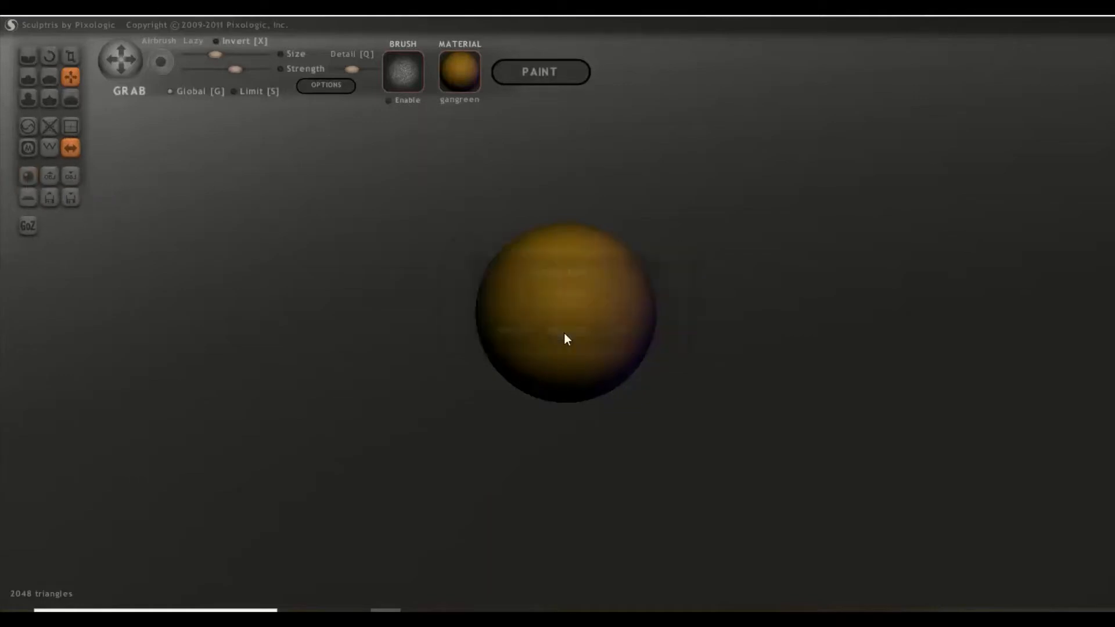
pyautogui.click(580, 372)
pyautogui.moveTo(580, 372); pyautogui.dragTo(521, 394, button='right')
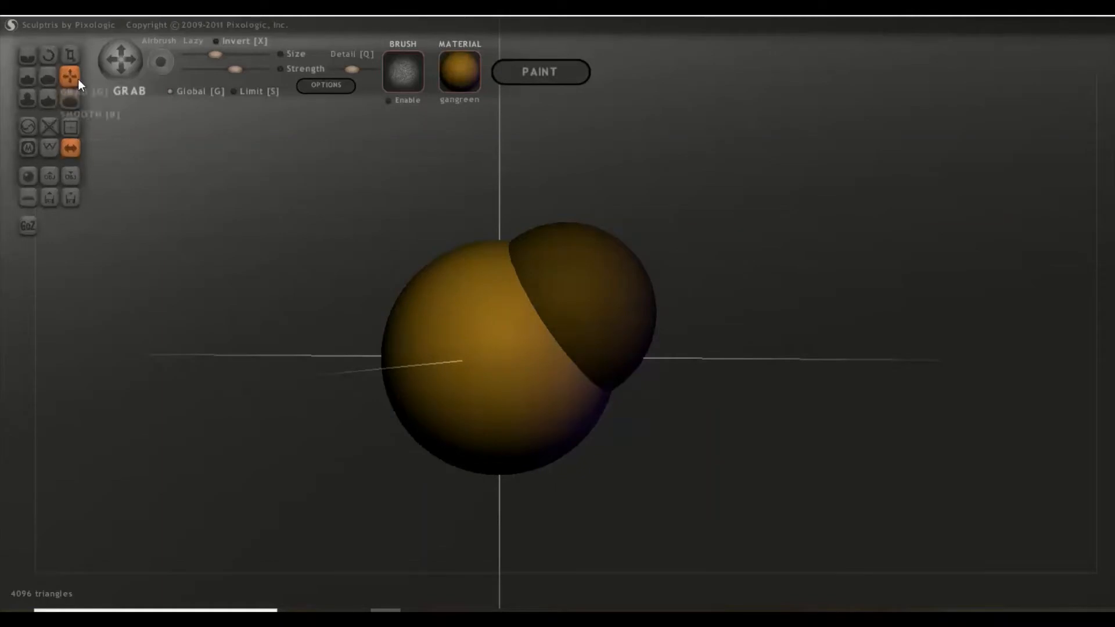
# - Scale the second sphere down globally to smaller than the first and raise it to sit at the first sphere's front
pyautogui.click(74, 58)
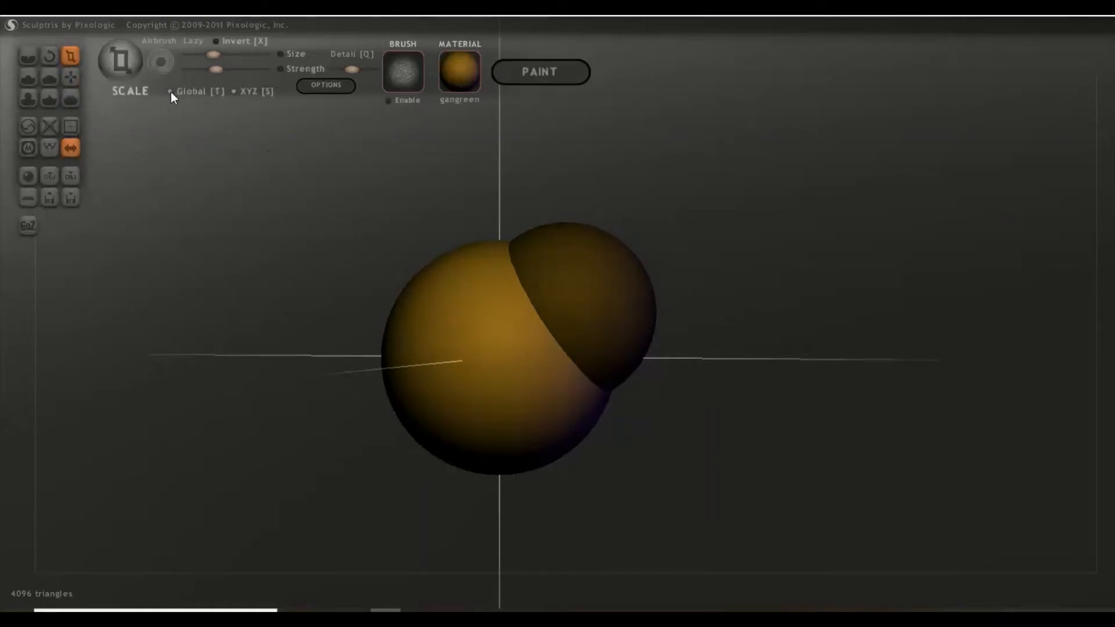
pyautogui.moveTo(440, 272); pyautogui.dragTo(406, 444)
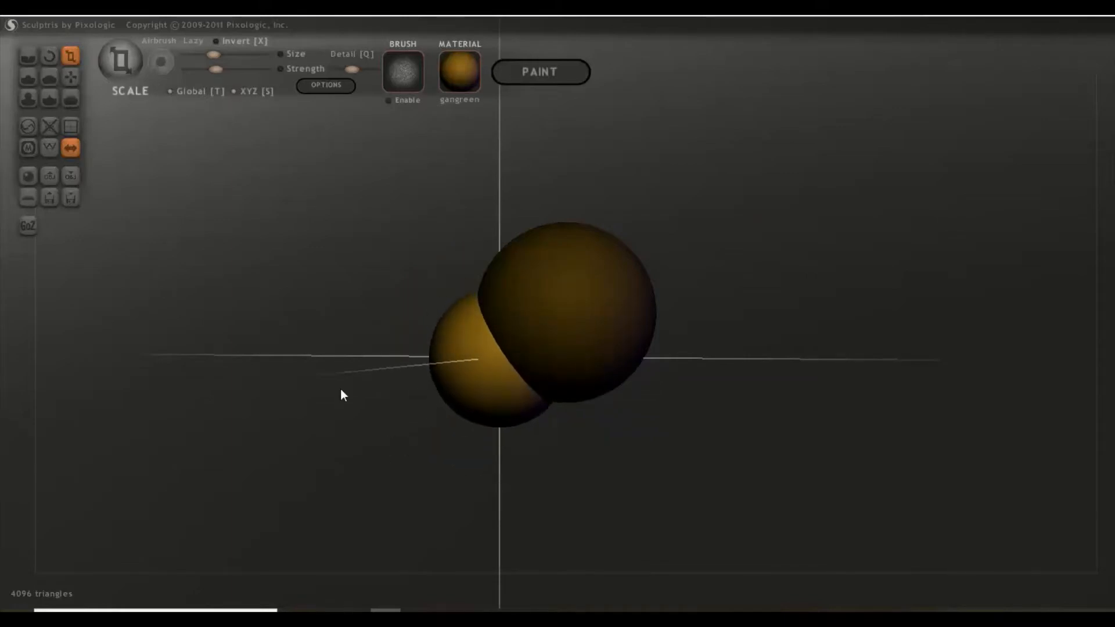
pyautogui.keyDown('shift'); pyautogui.moveTo(340, 389); pyautogui.dragTo(366, 393); pyautogui.keyUp('shift')
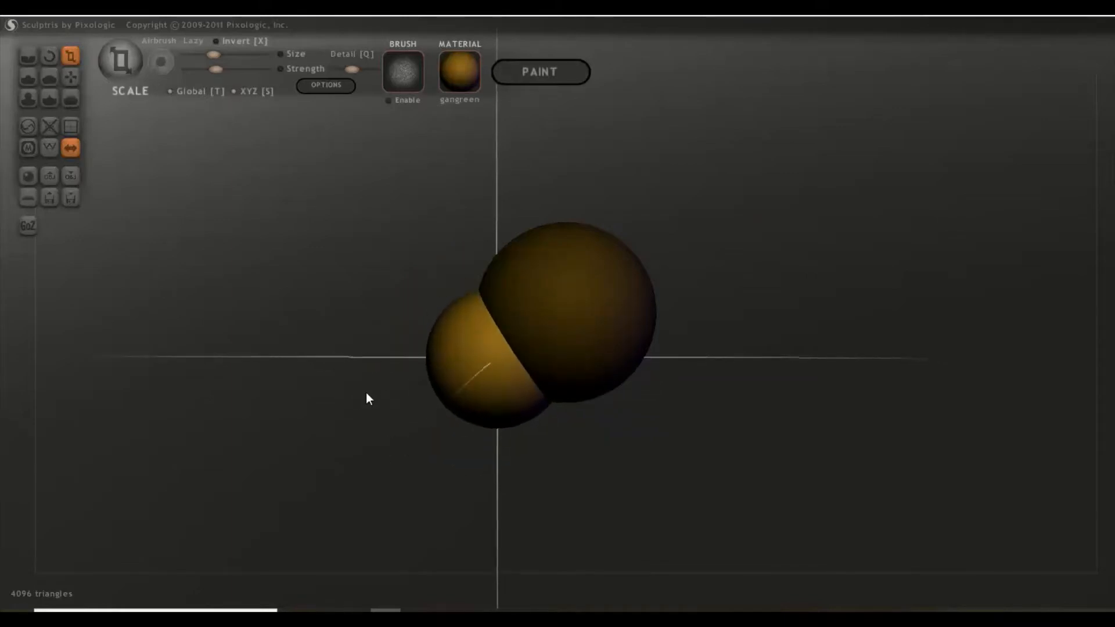
pyautogui.click(70, 78)
pyautogui.moveTo(448, 376); pyautogui.dragTo(484, 315)
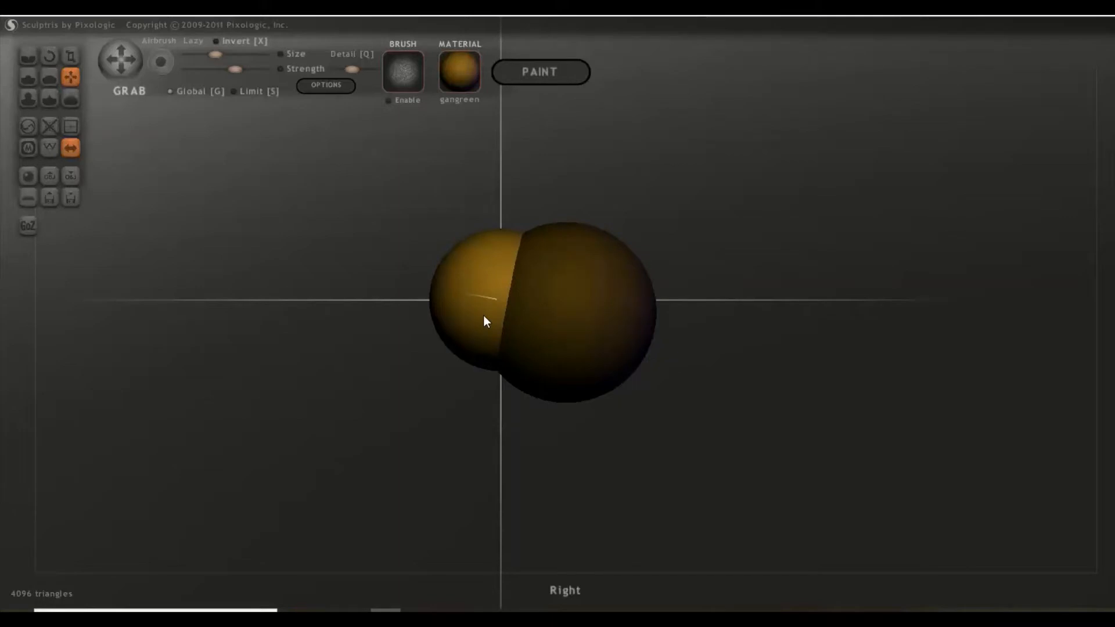
# - Duplicate the smaller sphere, place the copy in front of and slightly below it, and select the copy
pyautogui.moveTo(426, 403); pyautogui.dragTo(759, 423)
pyautogui.moveTo(583, 314); pyautogui.dragTo(515, 354)
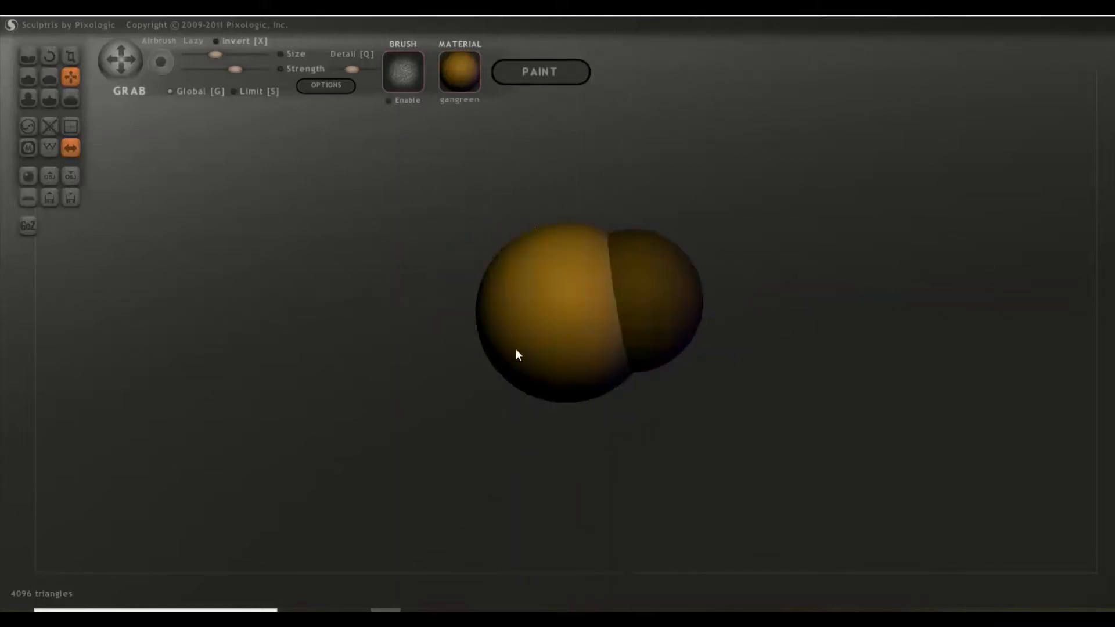
pyautogui.moveTo(284, 393); pyautogui.dragTo(647, 373)
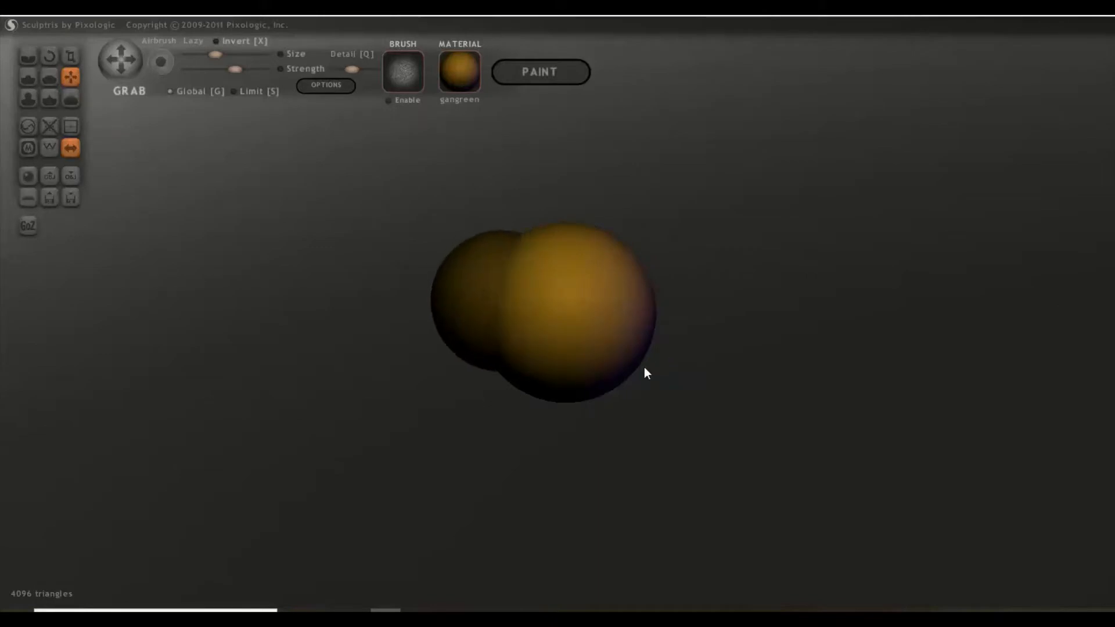
pyautogui.moveTo(551, 343); pyautogui.dragTo(511, 405)
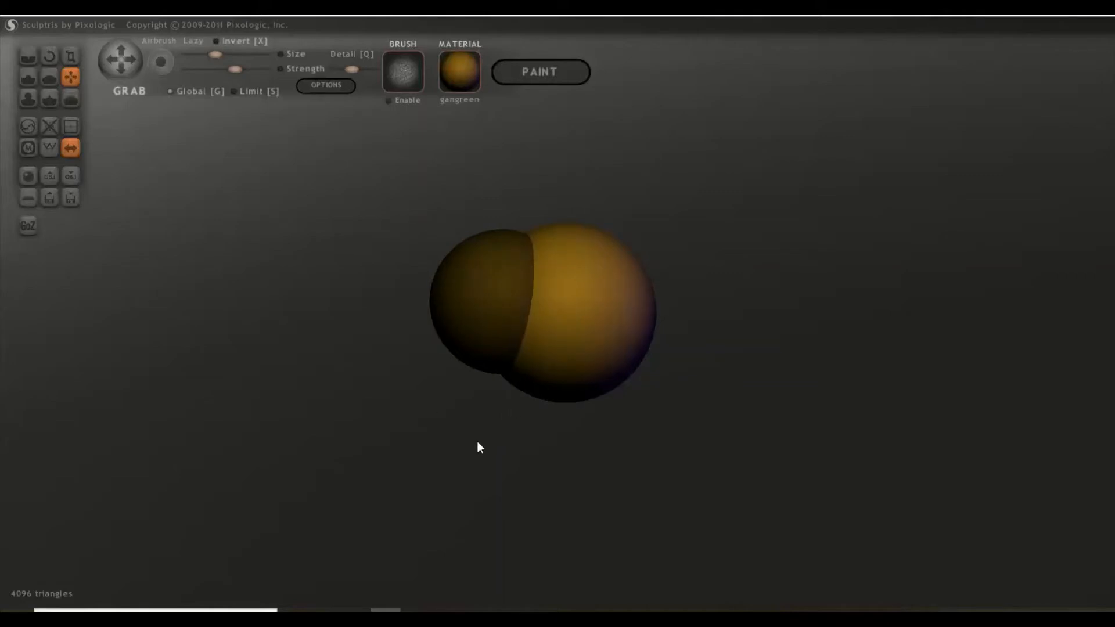
pyautogui.moveTo(478, 442); pyautogui.dragTo(412, 425)
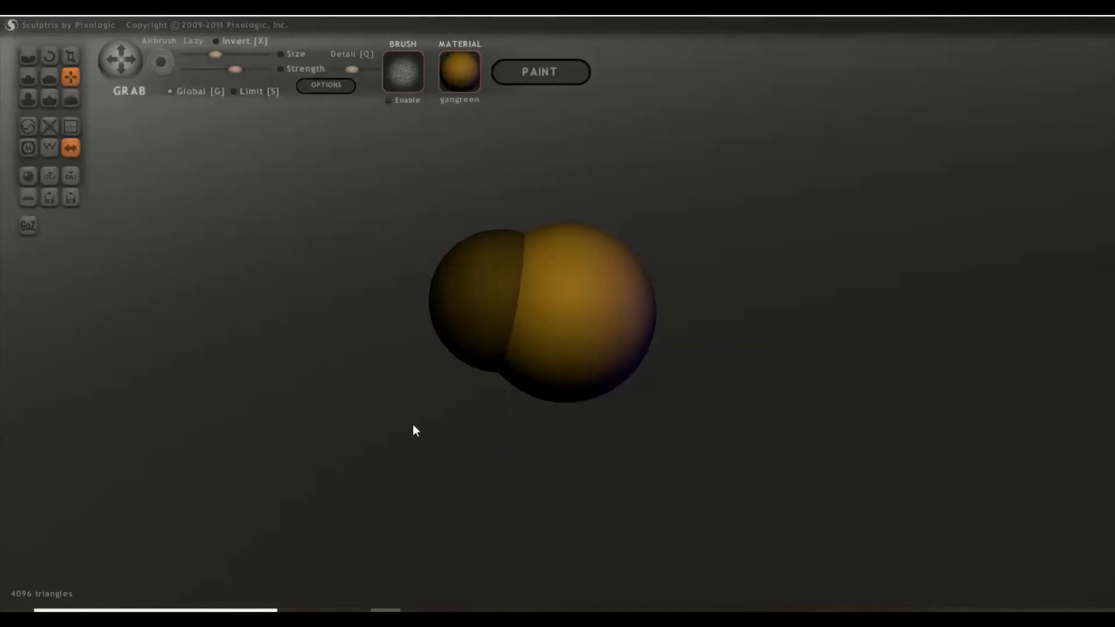
pyautogui.click(456, 278)
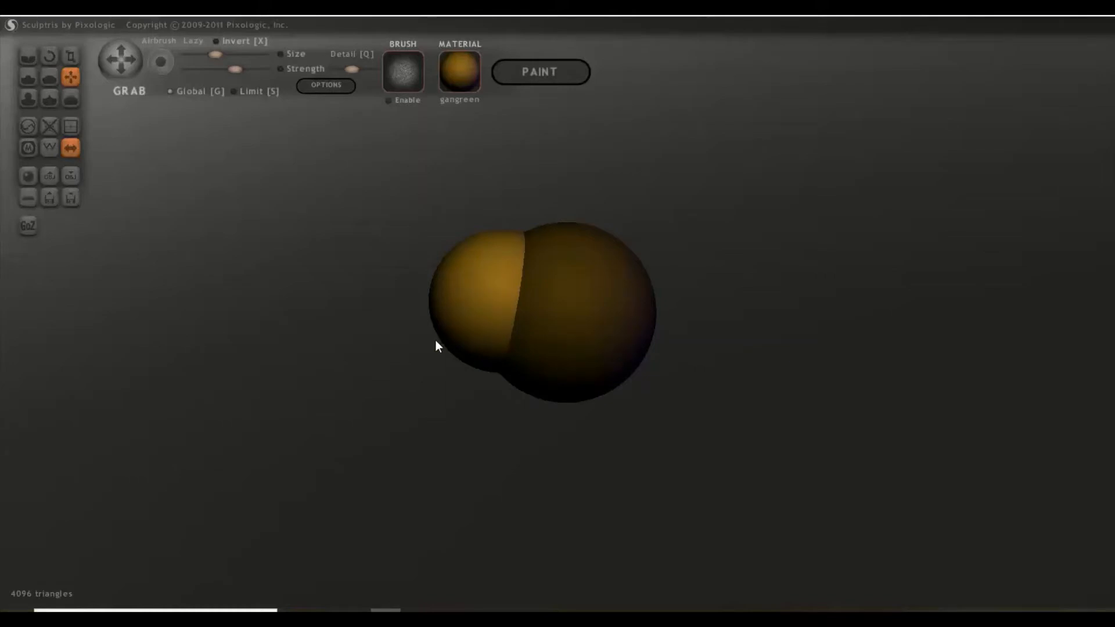
pyautogui.press('space')
pyautogui.hotkey('ctrl', 'i')
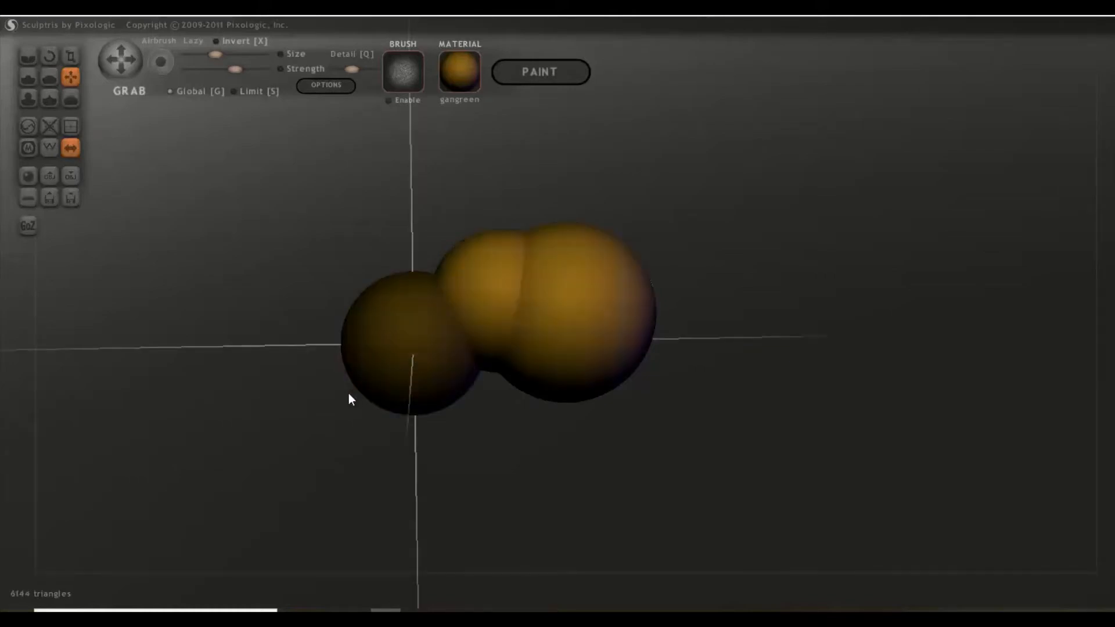
pyautogui.click(393, 359)
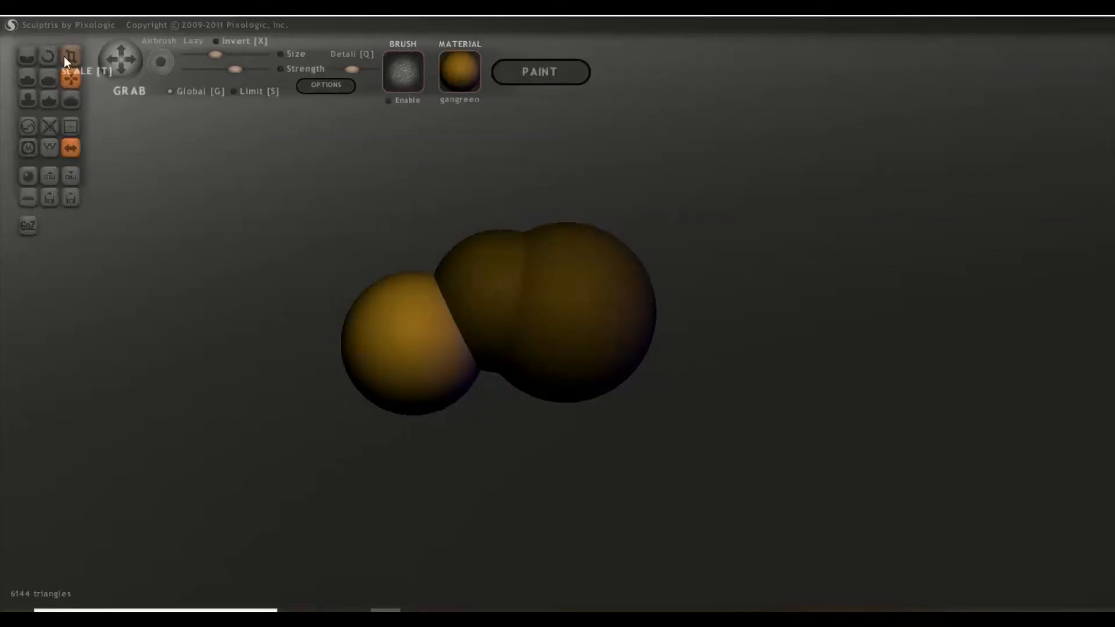
# - Scale the copied sphere per axis into a tall, thin oval
pyautogui.keyDown('shift'); pyautogui.moveTo(180, 183); pyautogui.dragTo(177, 183); pyautogui.keyUp('shift')
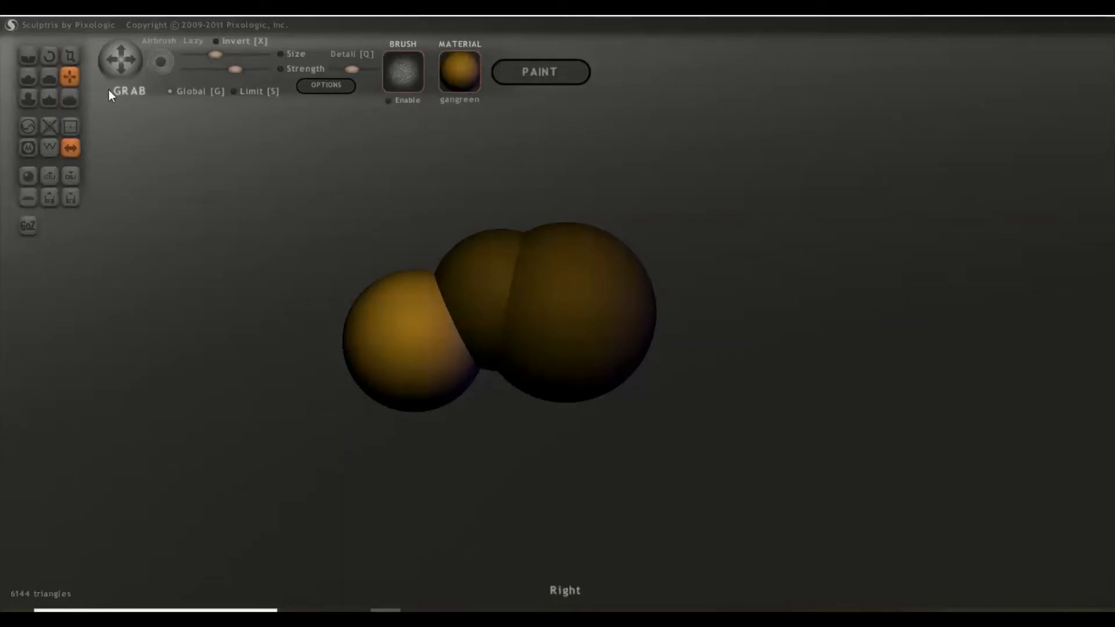
pyautogui.click(77, 52)
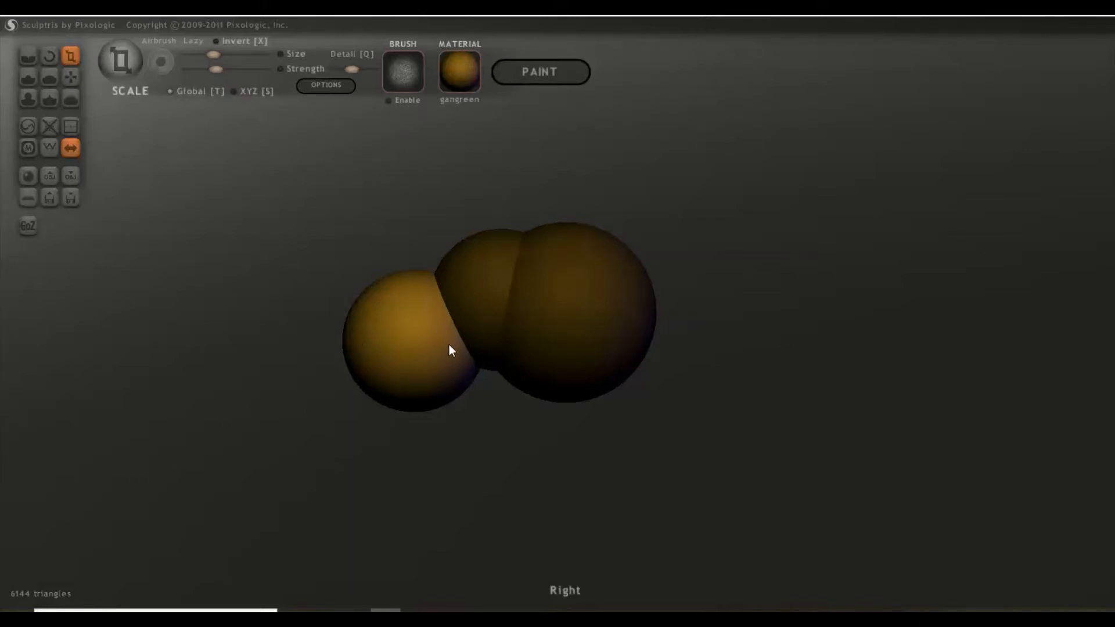
pyautogui.moveTo(449, 347); pyautogui.dragTo(346, 344)
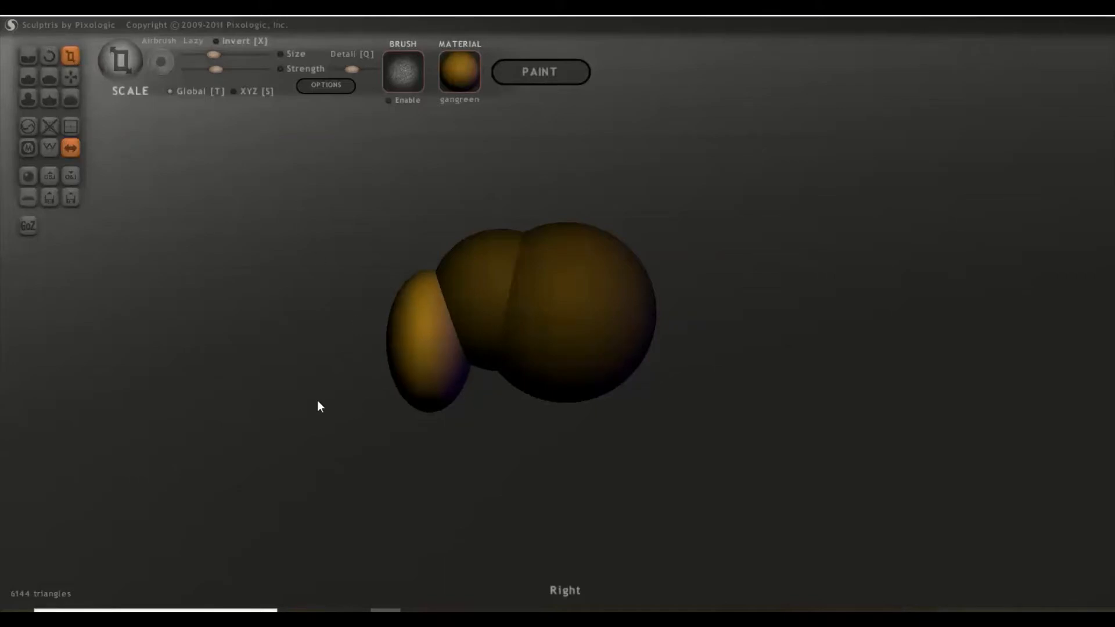
pyautogui.moveTo(317, 401); pyautogui.dragTo(504, 416)
pyautogui.moveTo(556, 372); pyautogui.dragTo(553, 300)
pyautogui.moveTo(524, 360); pyautogui.dragTo(370, 367, button='right')
# - Position the oval beneath the smaller sphere with Global Grab and thicken it slightly from front to back
pyautogui.click(70, 76)
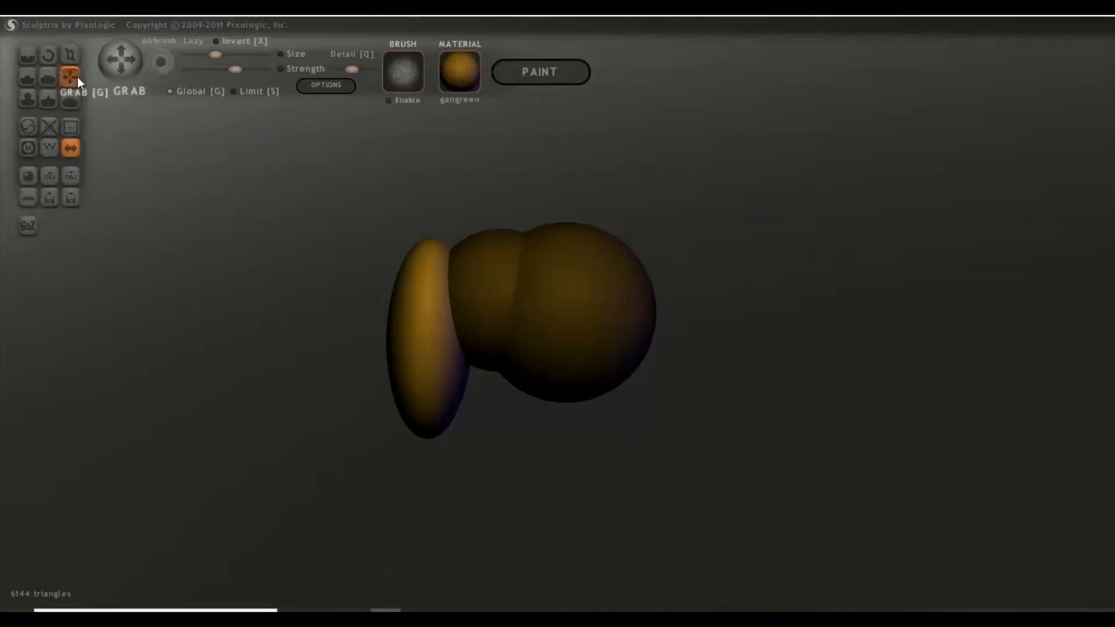
pyautogui.moveTo(386, 306); pyautogui.dragTo(454, 318)
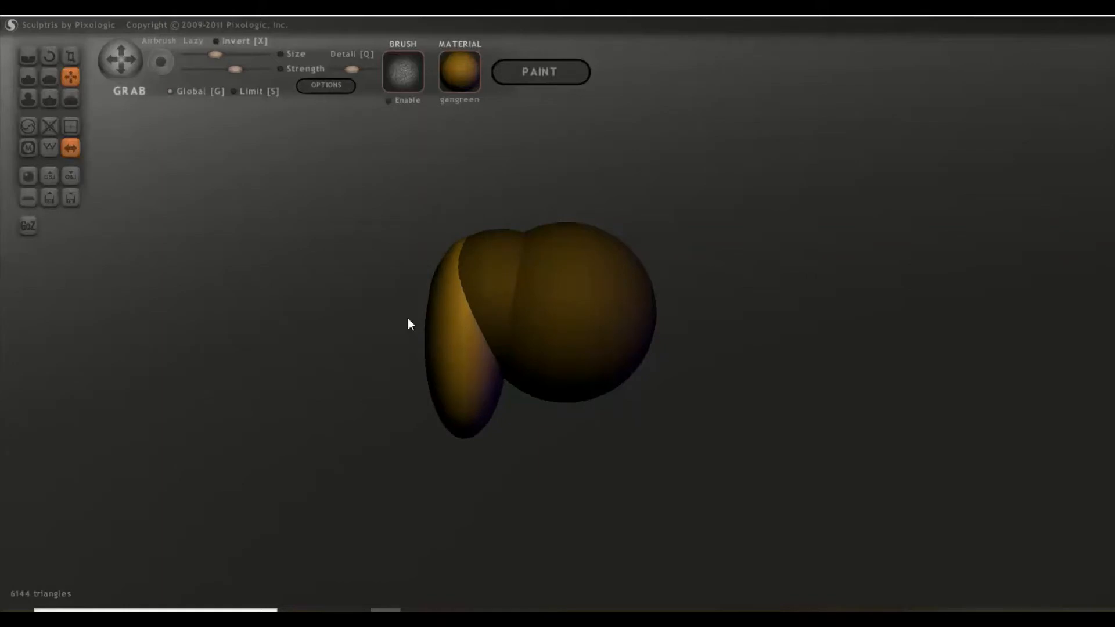
pyautogui.click(71, 56)
pyautogui.moveTo(472, 370); pyautogui.dragTo(483, 405)
pyautogui.click(71, 77)
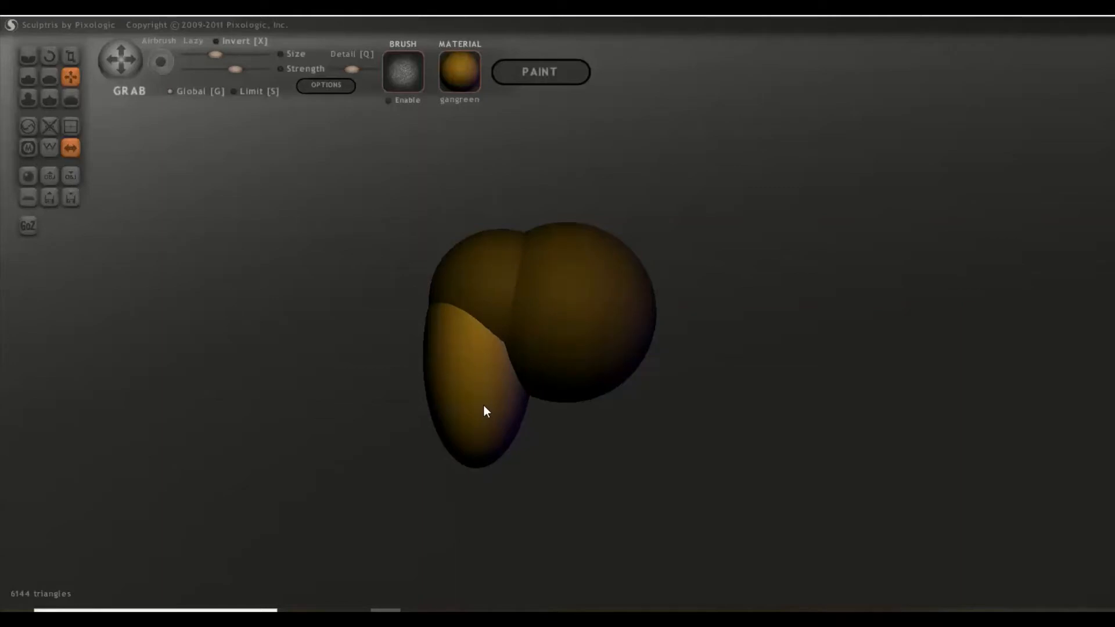
pyautogui.moveTo(483, 405); pyautogui.dragTo(497, 411)
# - Examine how the oval is placed against the two spheres from above and from both sides
pyautogui.moveTo(336, 455)
pyautogui.mouseDown()
pyautogui.moveTo(502, 455)
pyautogui.moveTo(494, 444)
pyautogui.moveTo(378, 455)
pyautogui.moveTo(390, 446)
pyautogui.mouseUp()
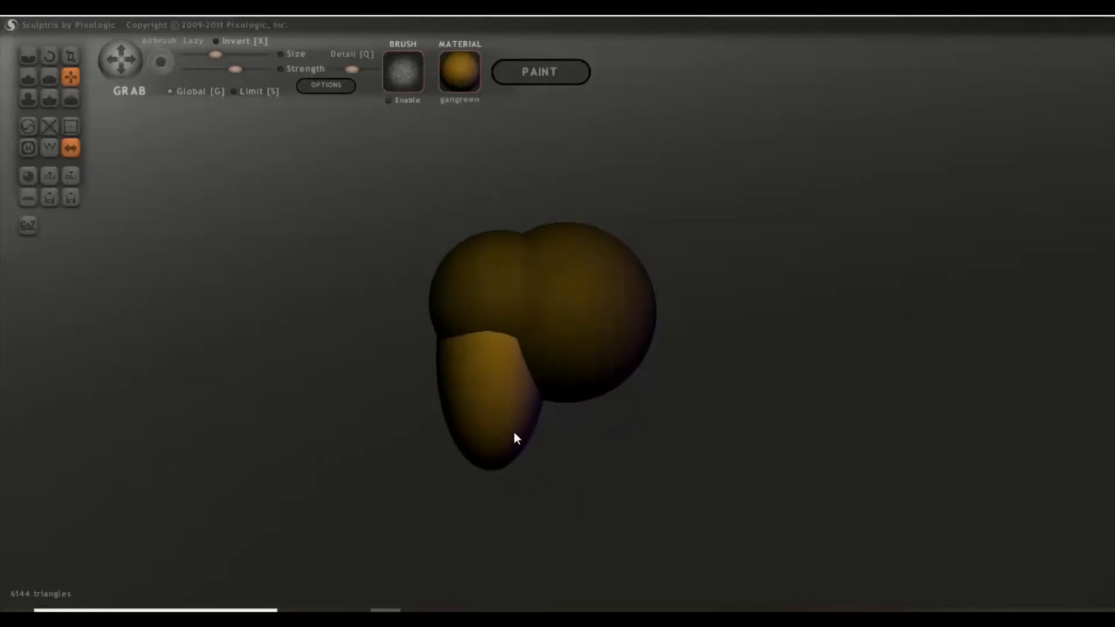
pyautogui.moveTo(524, 460); pyautogui.dragTo(445, 461)
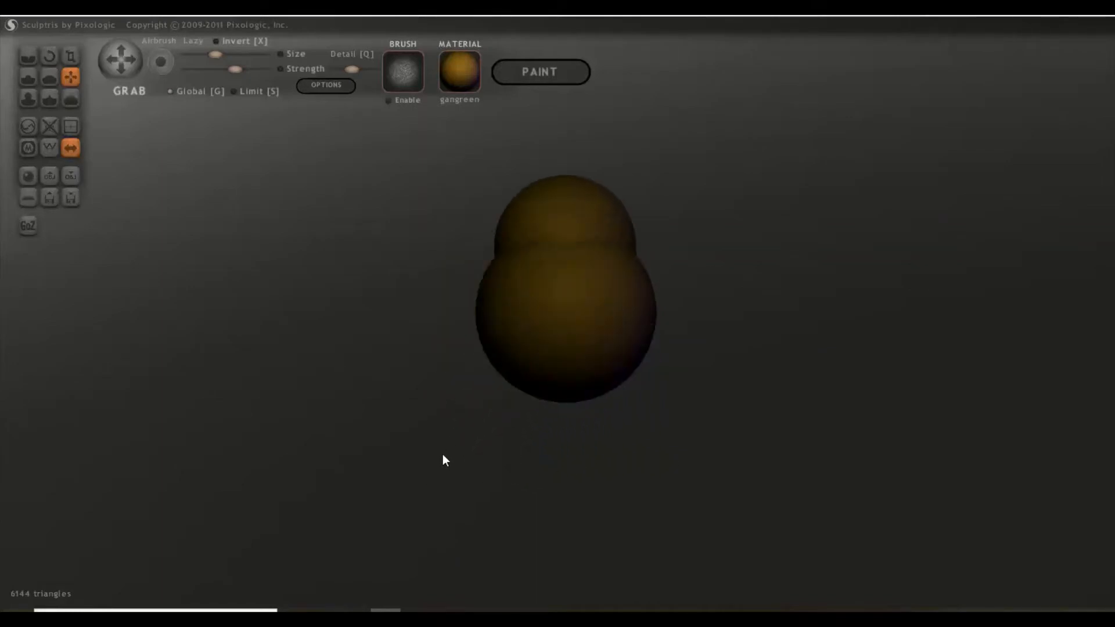
pyautogui.moveTo(479, 318); pyautogui.dragTo(454, 389)
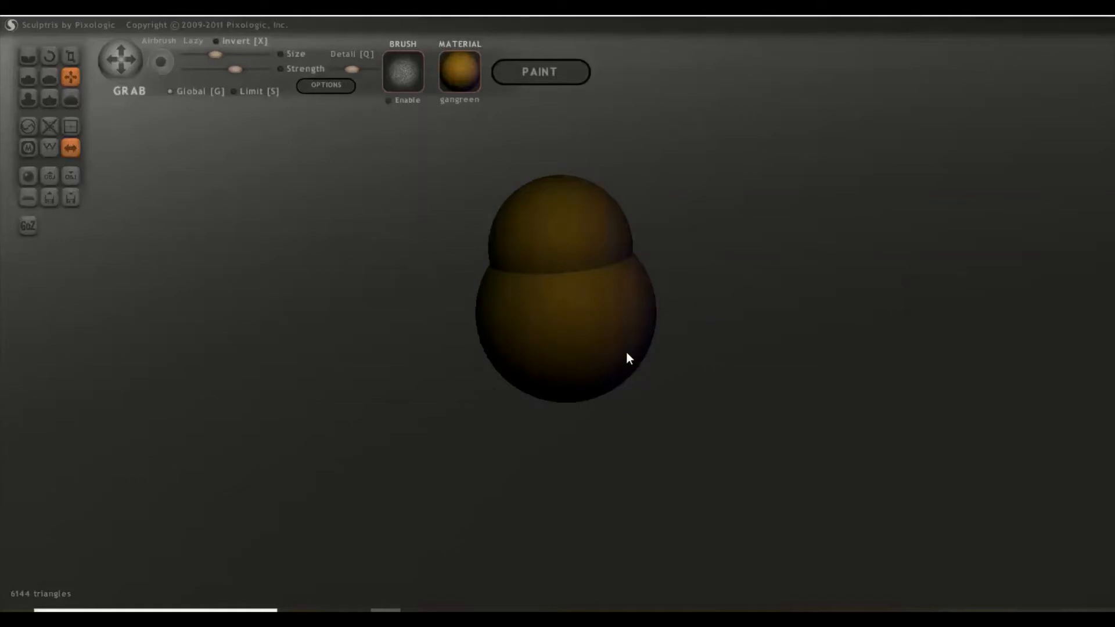
pyautogui.moveTo(528, 231); pyautogui.dragTo(580, 328)
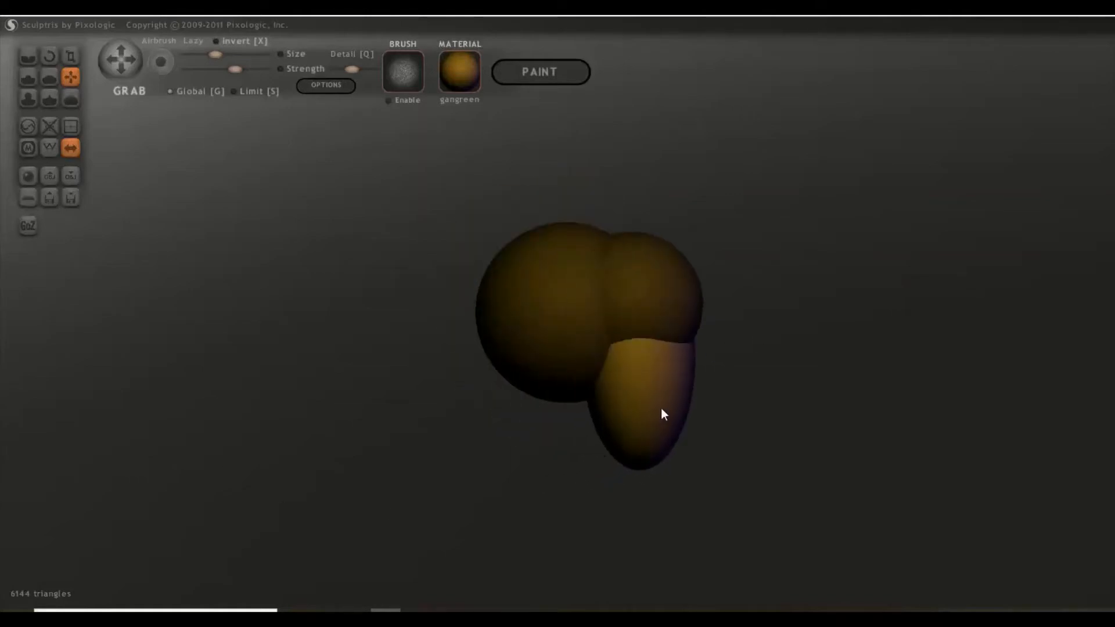
pyautogui.moveTo(782, 428); pyautogui.dragTo(451, 409)
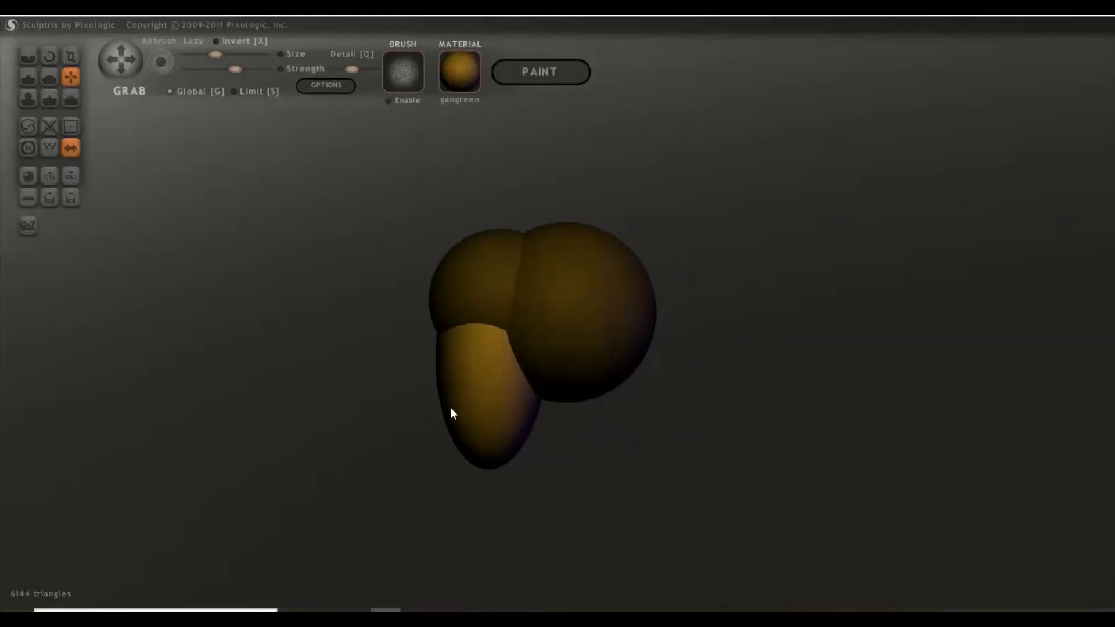
pyautogui.press('shift')
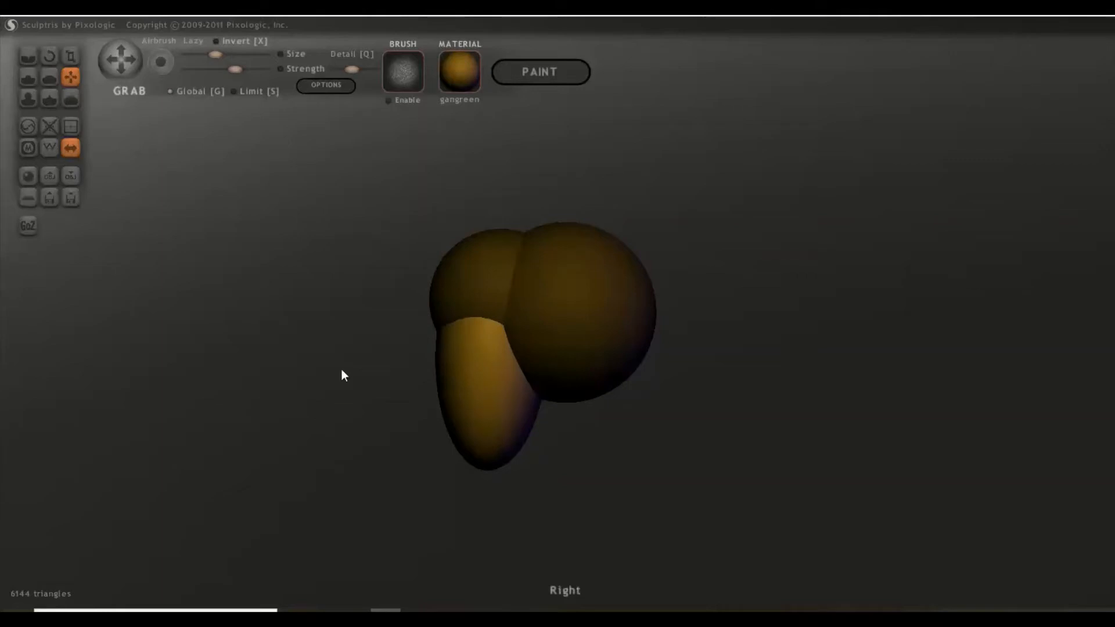
pyautogui.moveTo(269, 311)
pyautogui.mouseDown()
pyautogui.moveTo(346, 316)
pyautogui.moveTo(279, 316)
pyautogui.mouseUp()
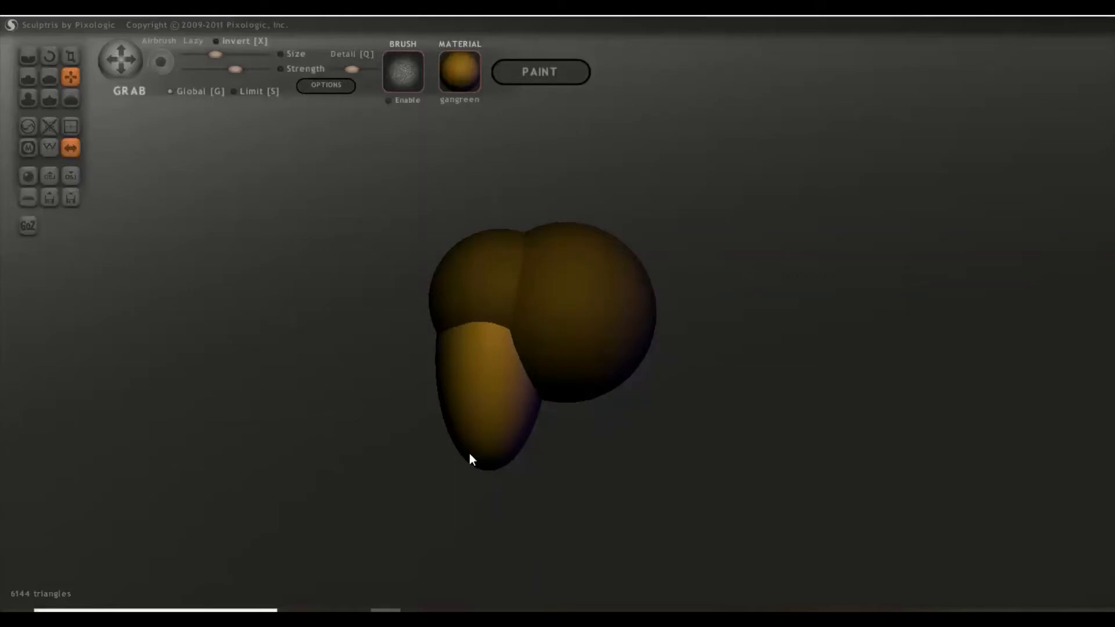
# - Add a new sphere in front of the hanging oval and scale it down globally to a small ball
pyautogui.moveTo(470, 458); pyautogui.dragTo(496, 455)
pyautogui.click(27, 176)
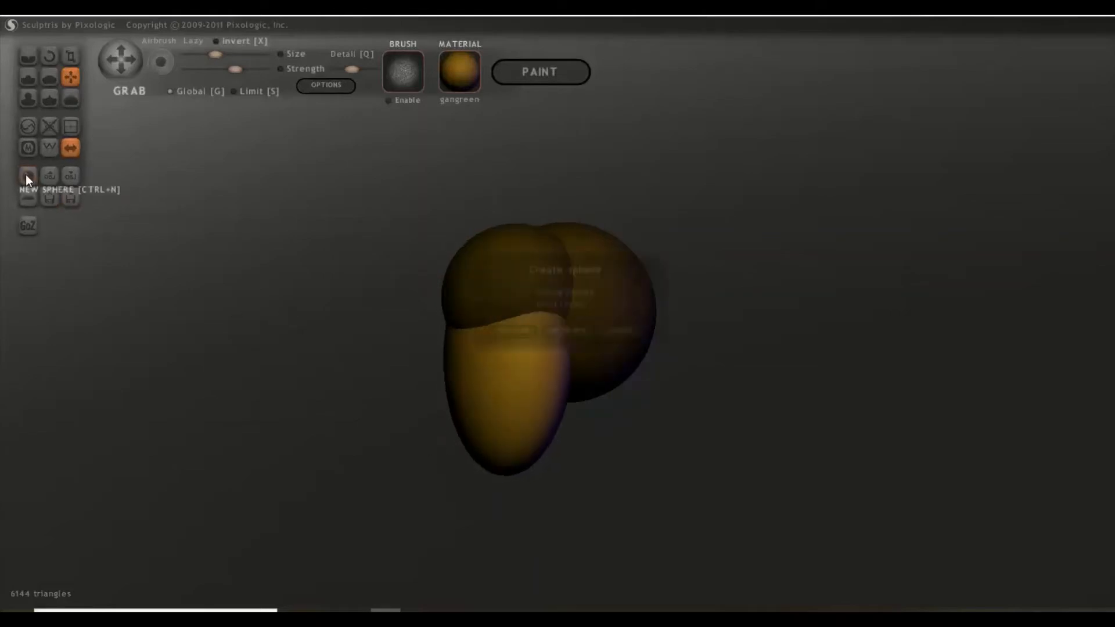
pyautogui.click(562, 332)
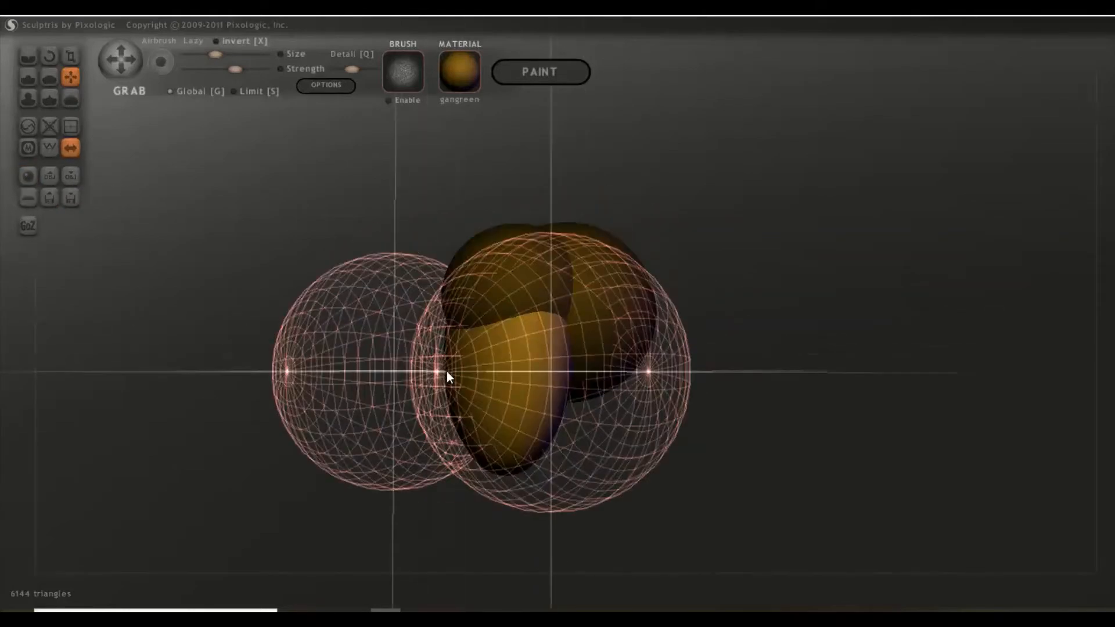
pyautogui.click(71, 56)
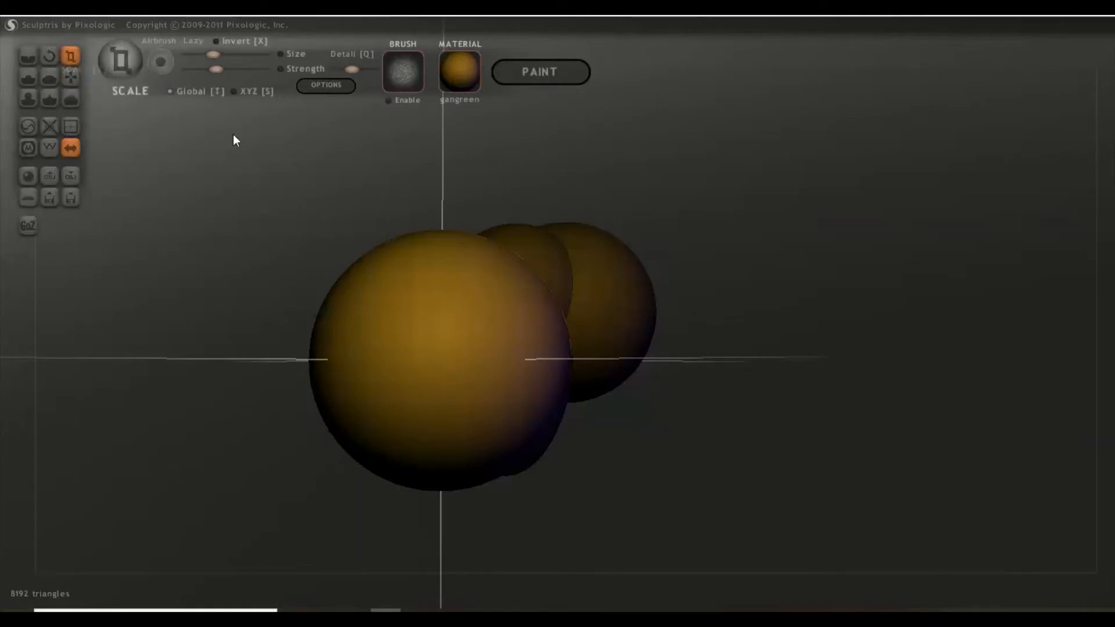
pyautogui.moveTo(448, 317); pyautogui.dragTo(240, 506)
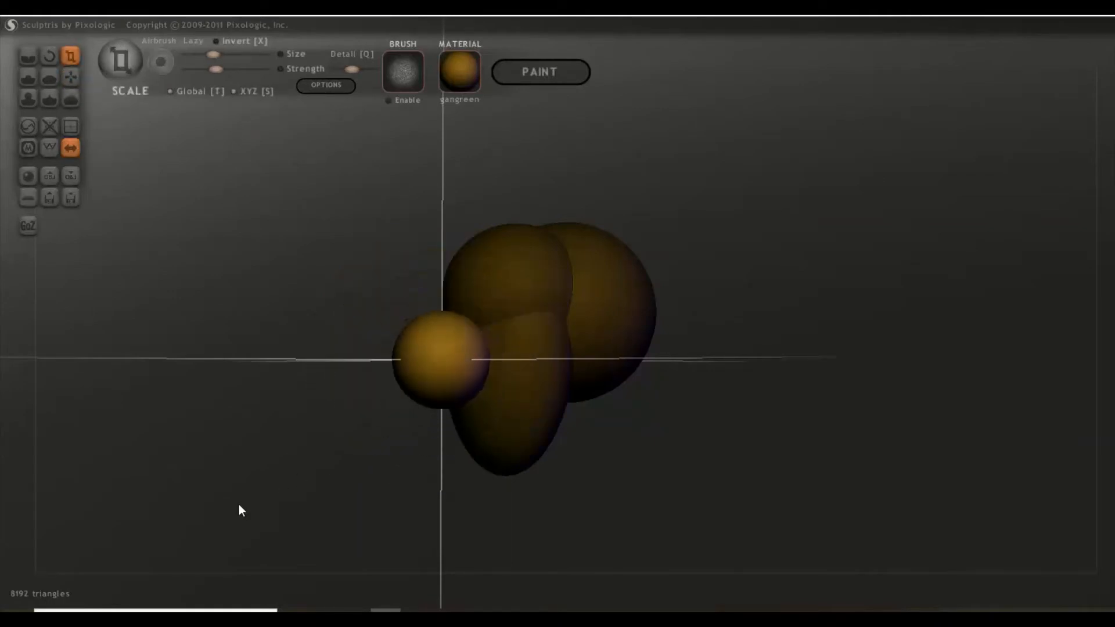
# - Scale the small ball down further and move it to the lower front tip of the hanging oval with Global Grab
pyautogui.moveTo(424, 351); pyautogui.dragTo(272, 400)
pyautogui.click(74, 79)
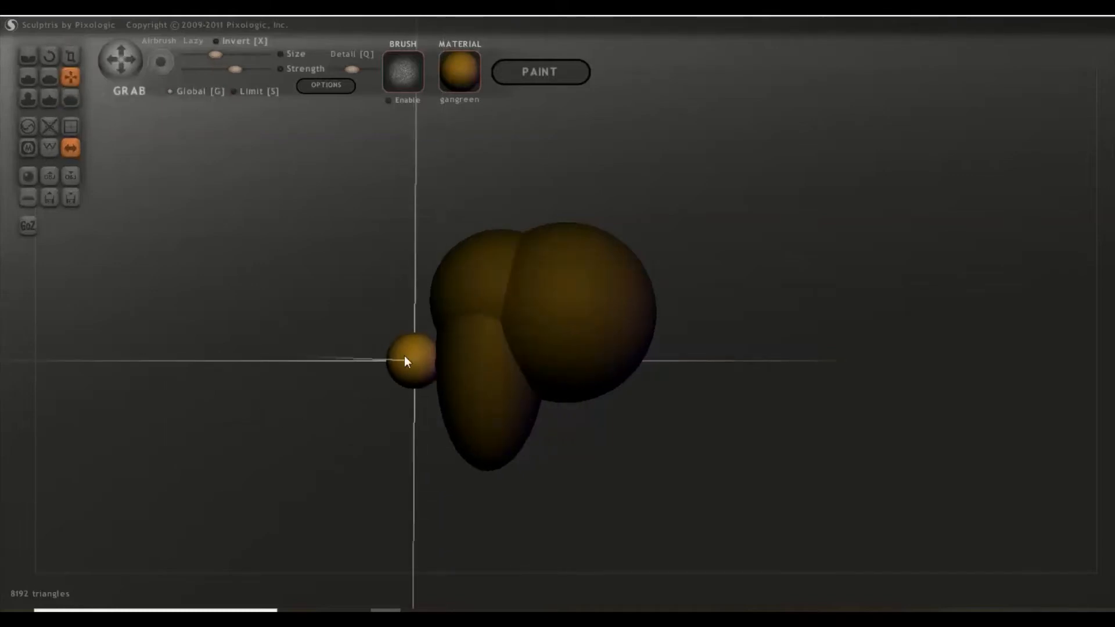
pyautogui.moveTo(405, 360); pyautogui.dragTo(604, 458)
pyautogui.moveTo(602, 453); pyautogui.dragTo(604, 452)
pyautogui.scroll(-2, 211, 179)
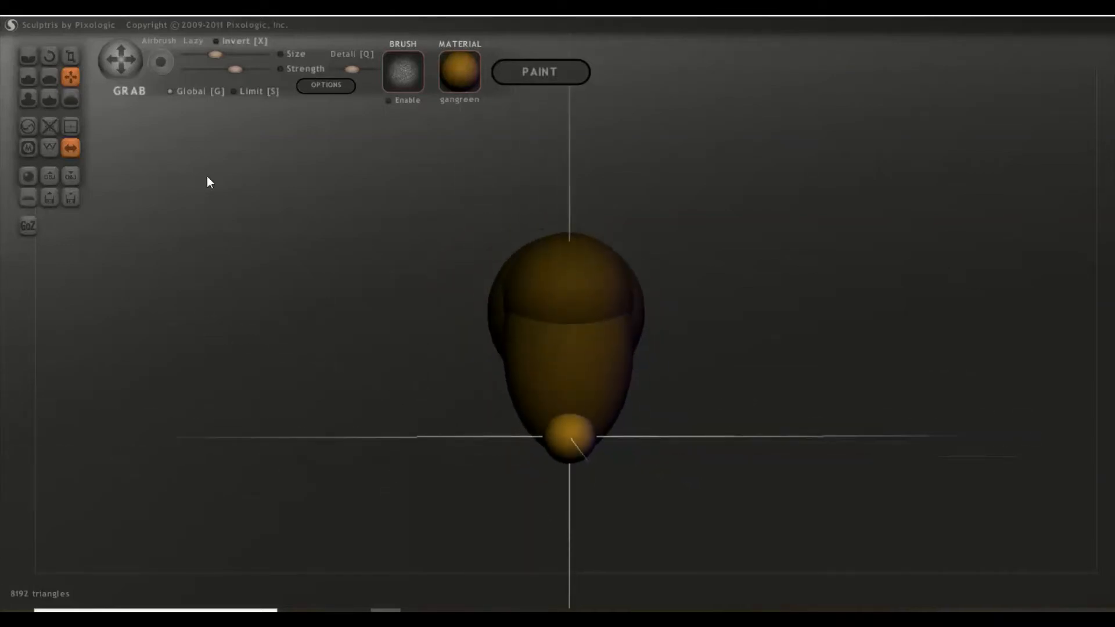
# - Flatten the small ball per axis into a low oval elongated from front to back and lower it slightly
pyautogui.click(69, 56)
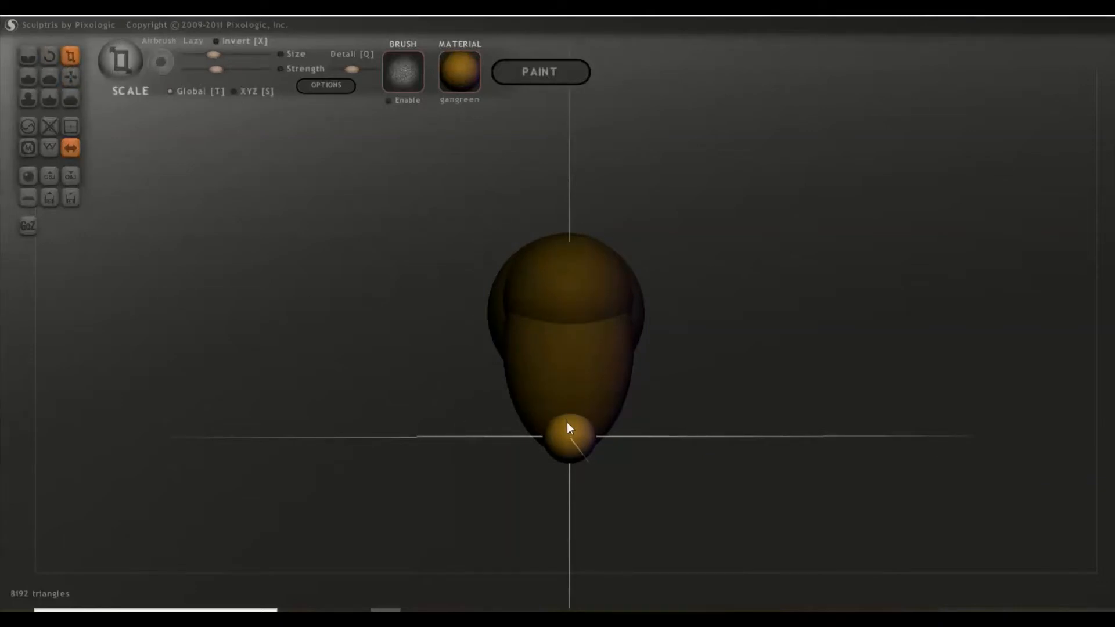
pyautogui.moveTo(570, 450); pyautogui.dragTo(382, 444, button='right')
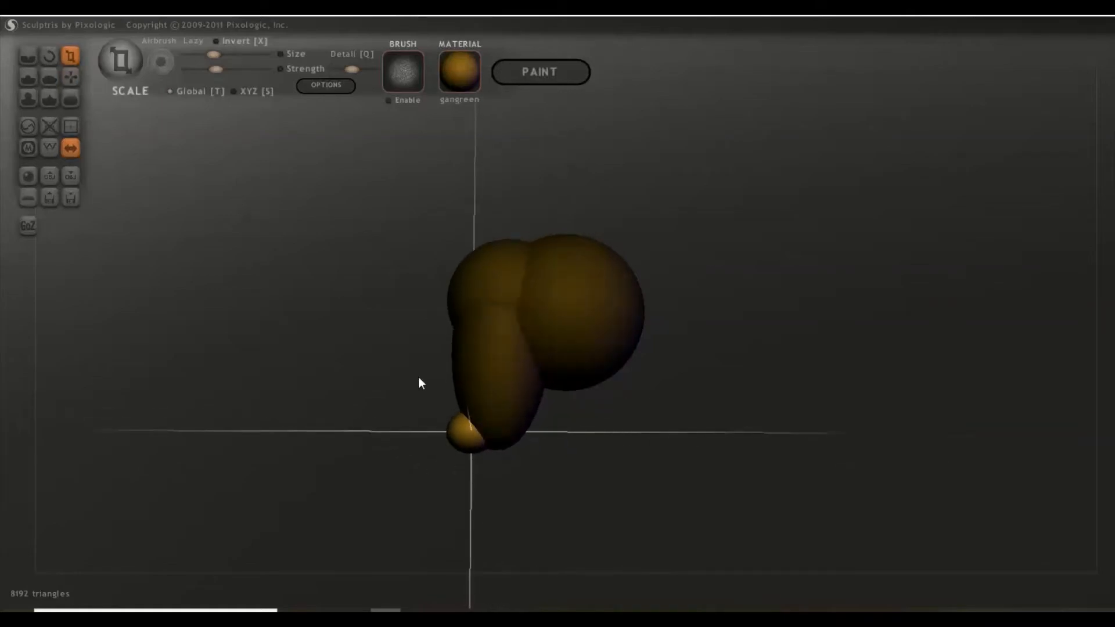
pyautogui.moveTo(437, 437); pyautogui.dragTo(535, 452)
pyautogui.click(73, 79)
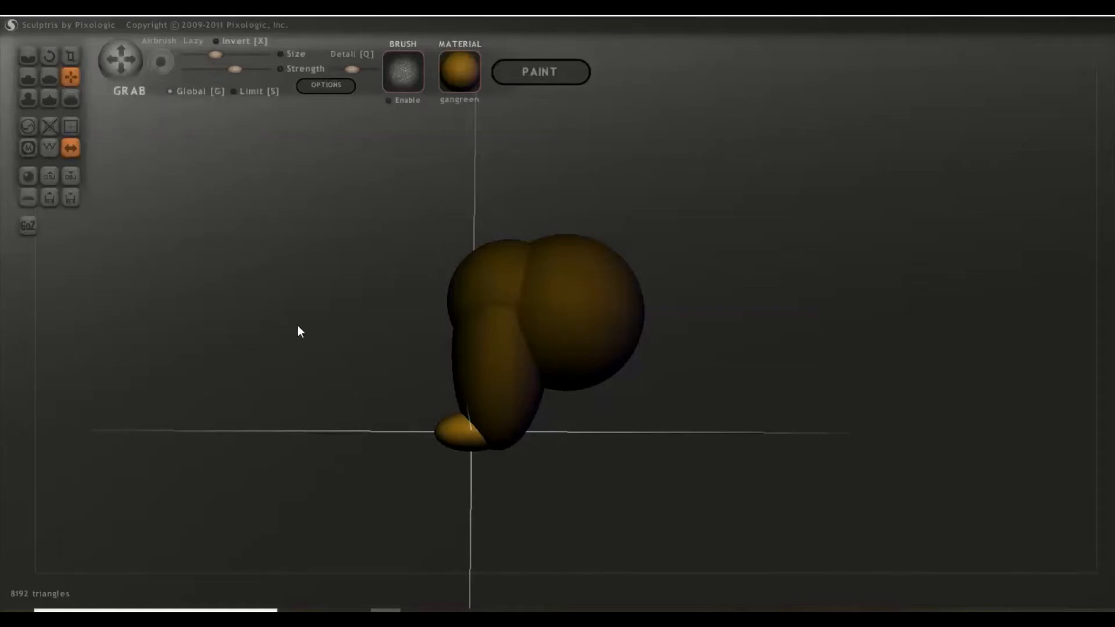
pyautogui.moveTo(444, 436); pyautogui.dragTo(448, 442)
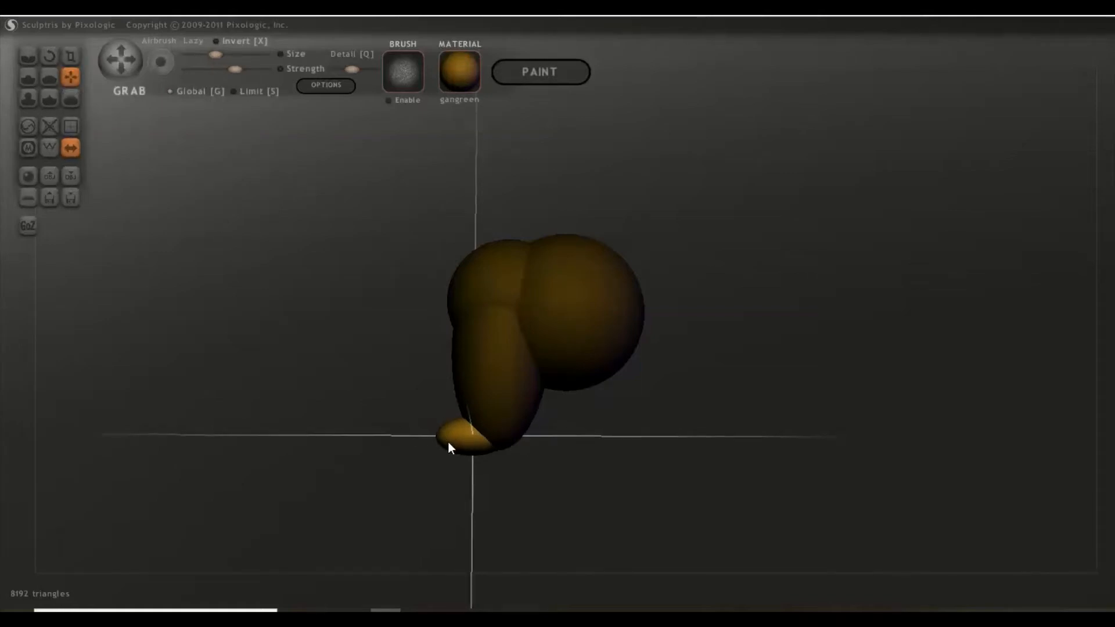
# - Tilt the small flattened oval slightly with Rotate and settle it against the lower tip of the hanging oval
pyautogui.click(50, 56)
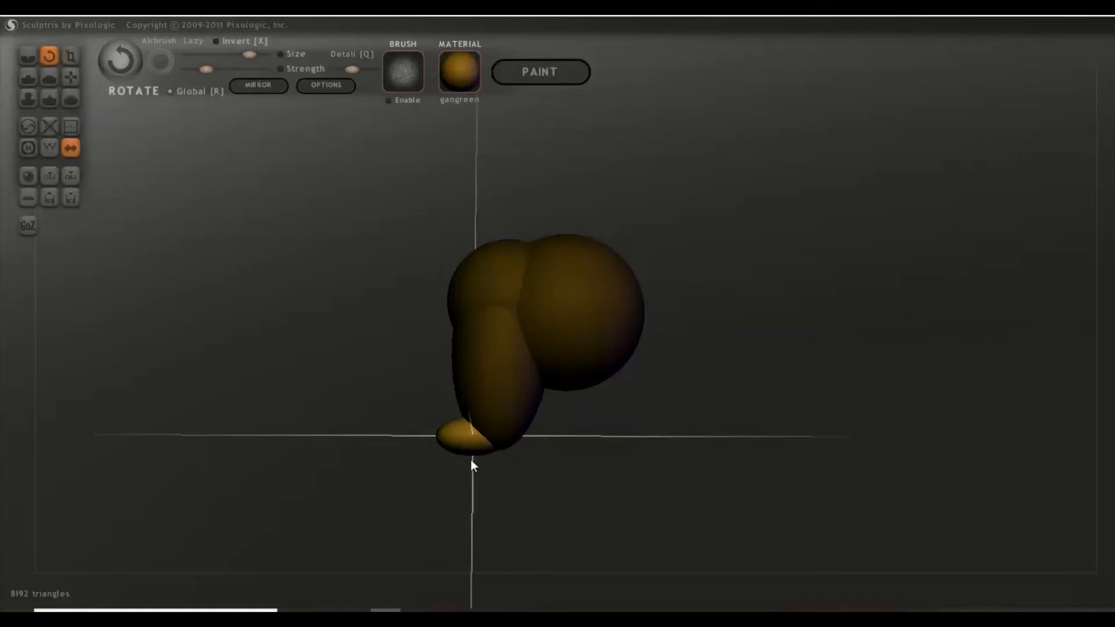
pyautogui.click(491, 439)
pyautogui.moveTo(501, 431); pyautogui.dragTo(544, 460)
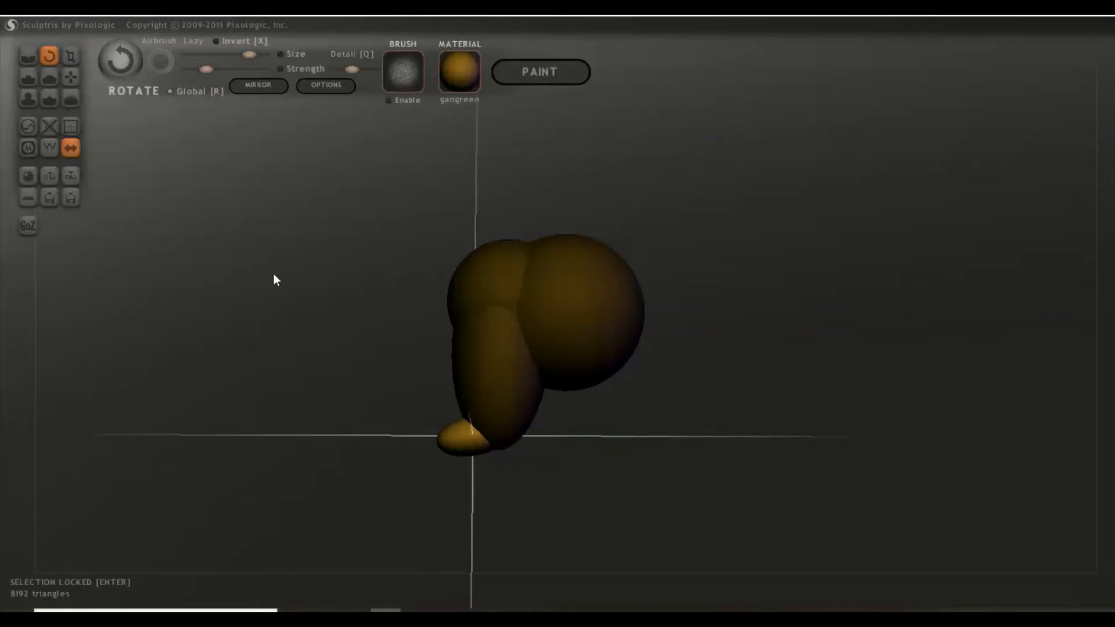
pyautogui.click(72, 78)
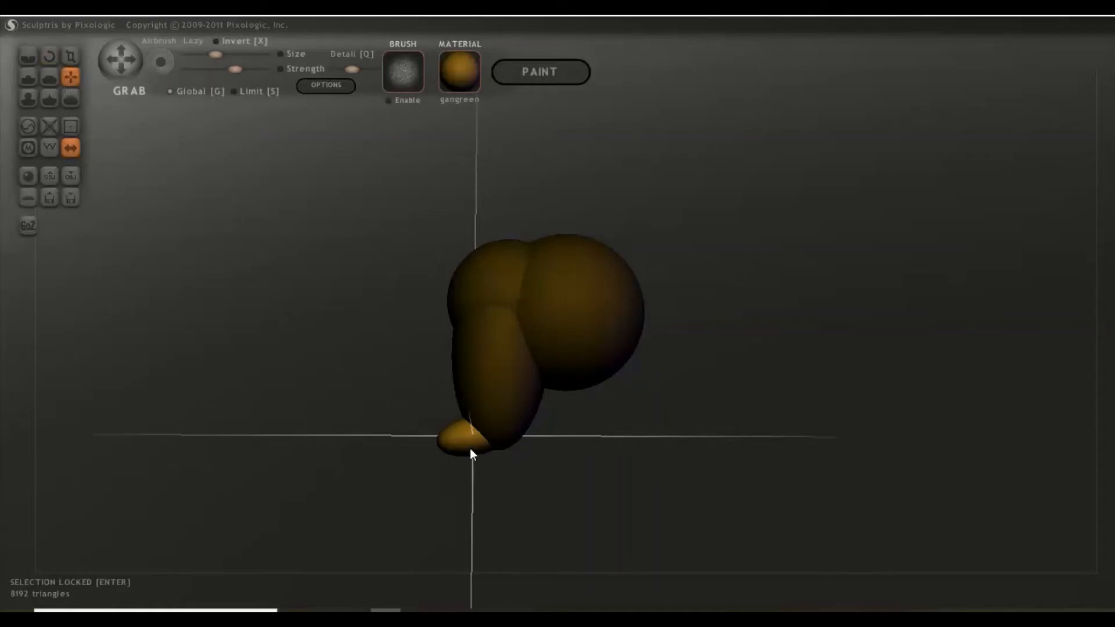
pyautogui.moveTo(465, 443); pyautogui.dragTo(625, 472)
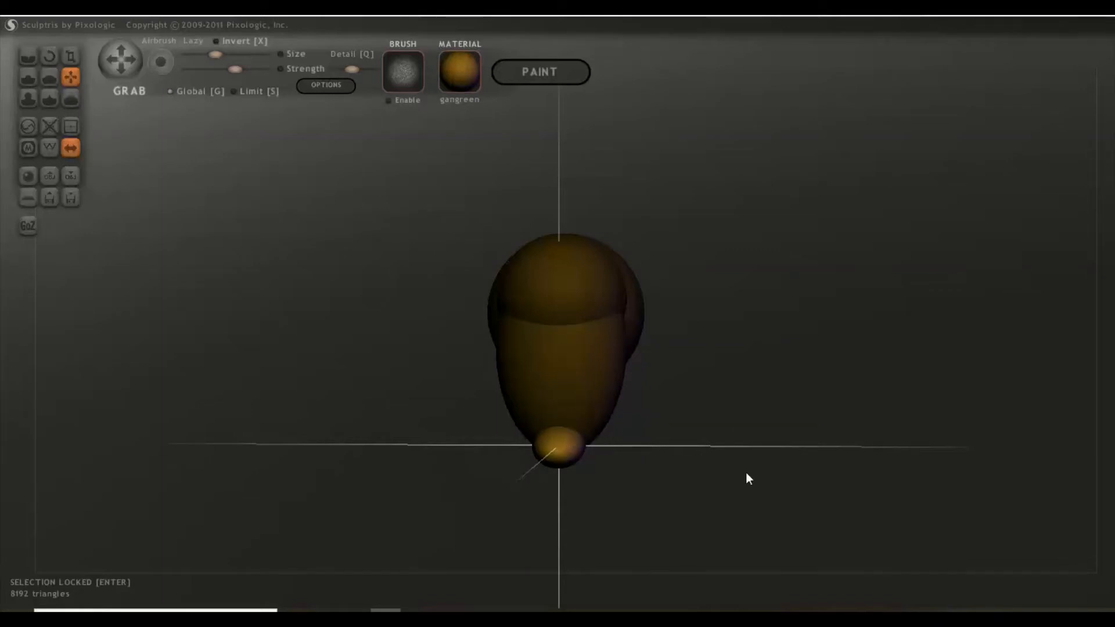
# - Add a new single sphere centred in the front view and scale it down globally to a small ball
pyautogui.moveTo(746, 475); pyautogui.dragTo(621, 418)
pyautogui.moveTo(822, 552); pyautogui.dragTo(698, 540)
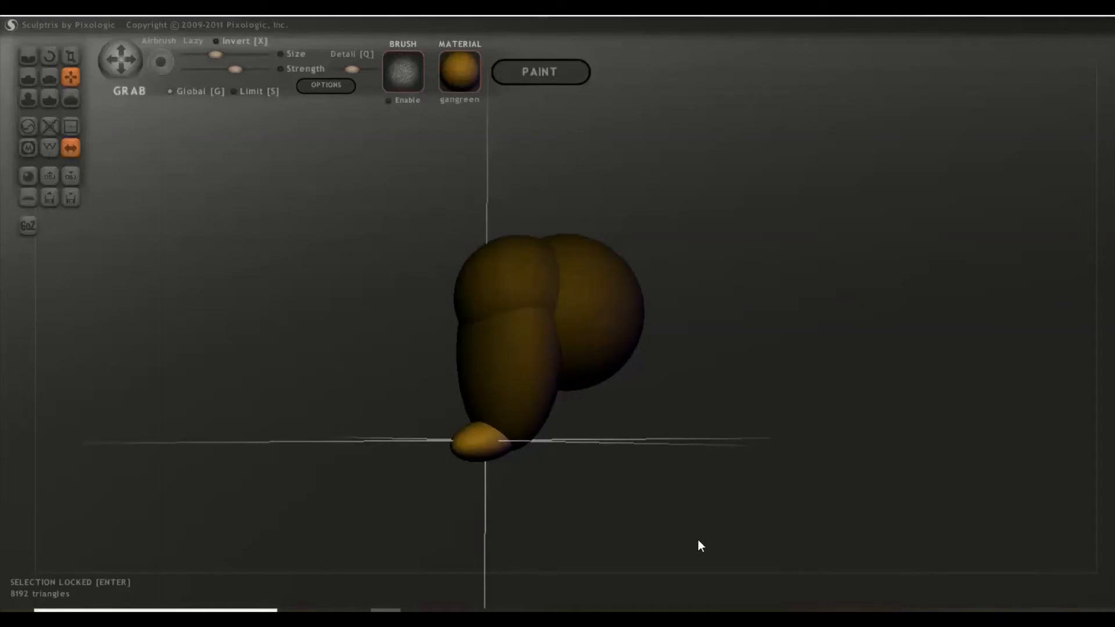
pyautogui.moveTo(744, 569); pyautogui.dragTo(836, 572)
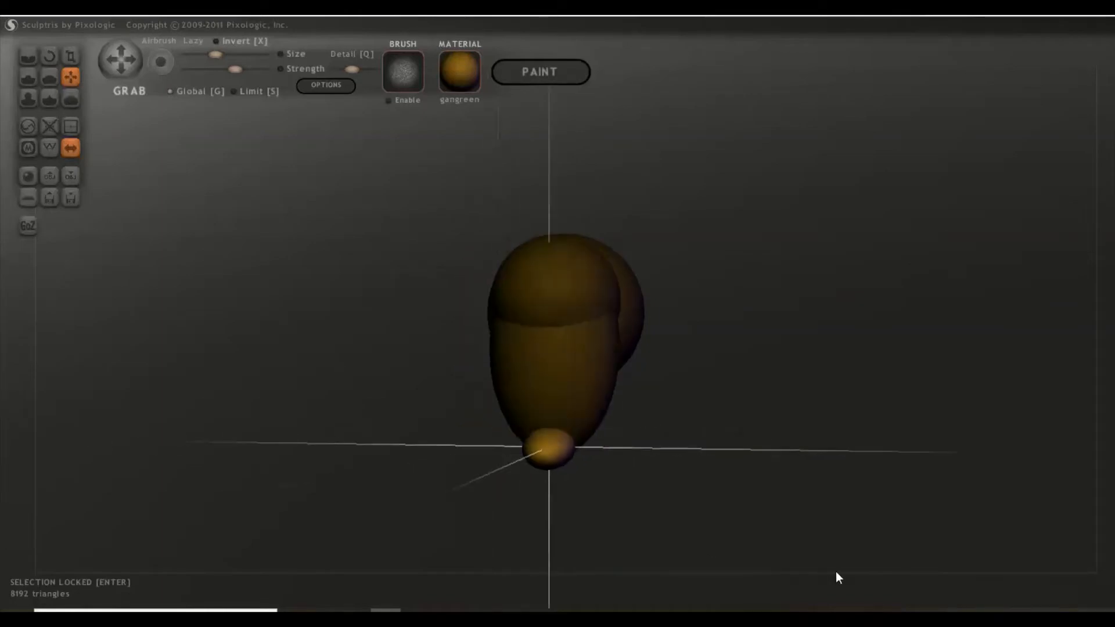
pyautogui.press('shift')
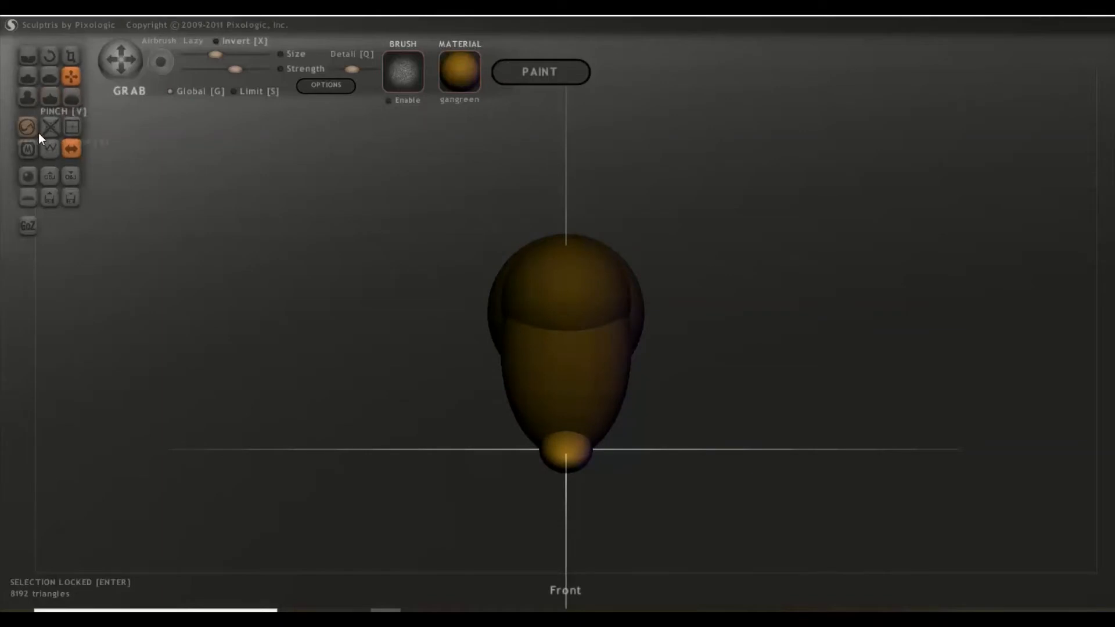
pyautogui.click(30, 178)
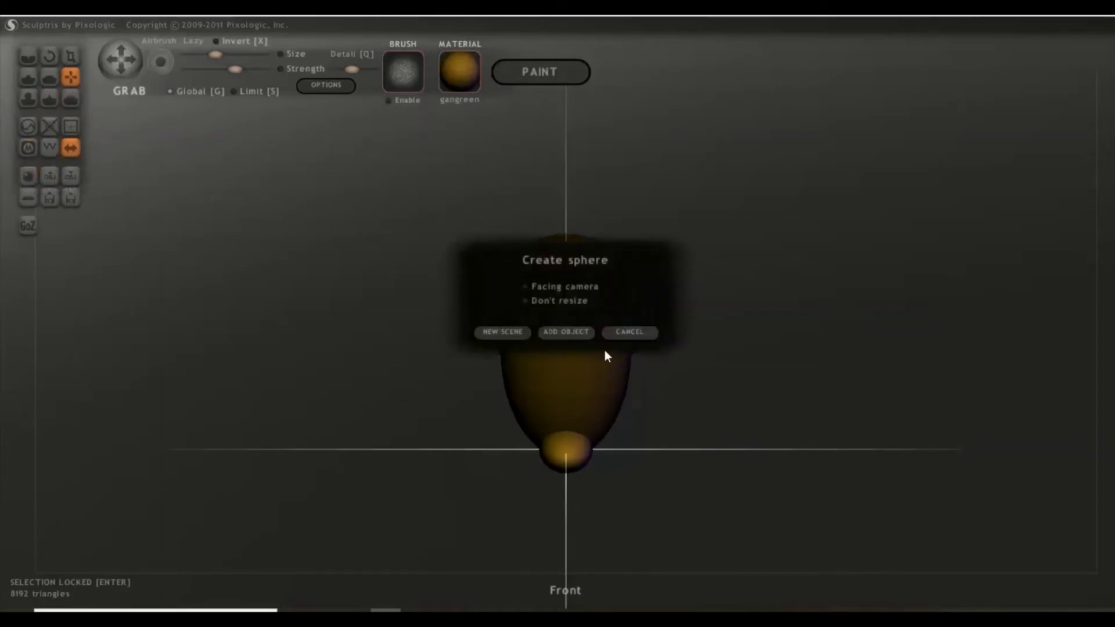
pyautogui.click(574, 331)
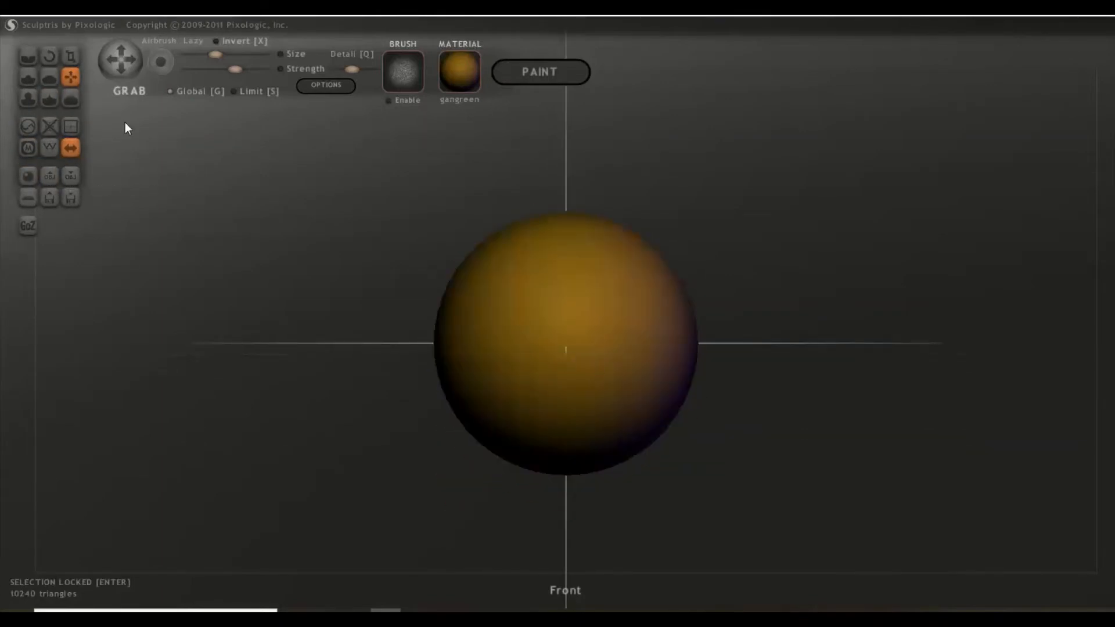
pyautogui.click(72, 56)
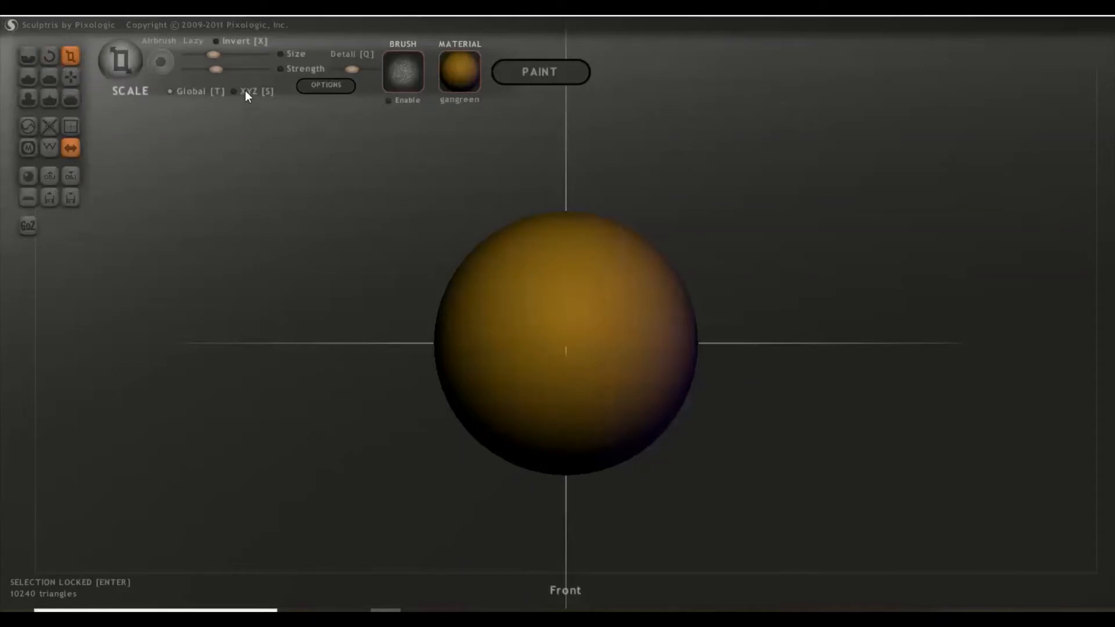
pyautogui.moveTo(555, 297); pyautogui.dragTo(215, 540)
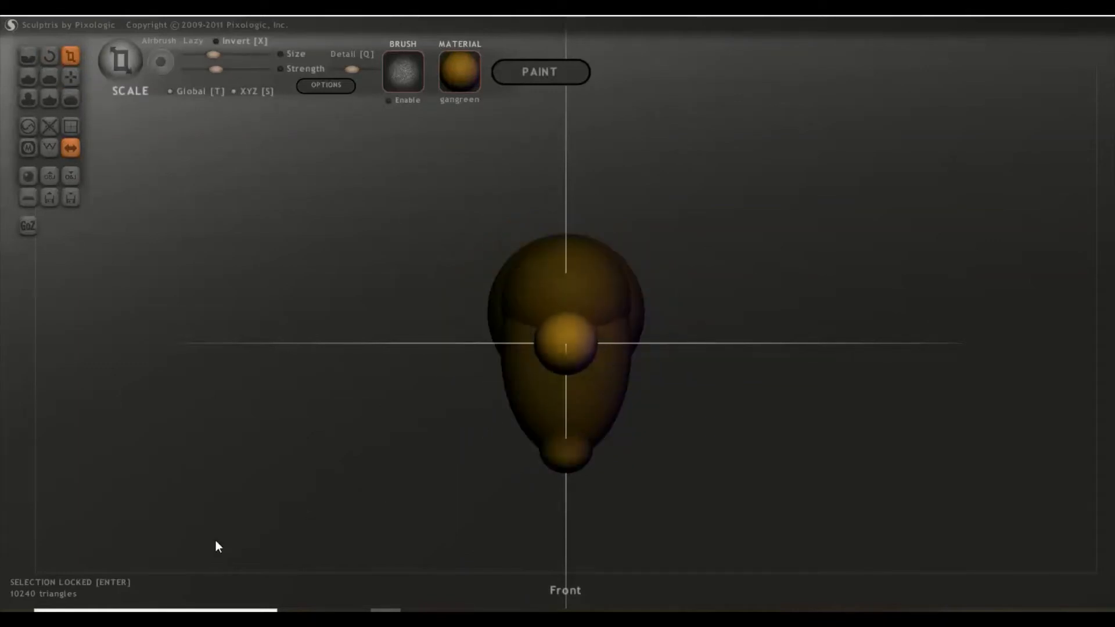
# - Stretch the new ball vertically into a tall oval and seat it on the hanging oval's front, just above the flattened tip piece
pyautogui.moveTo(371, 436); pyautogui.dragTo(355, 365)
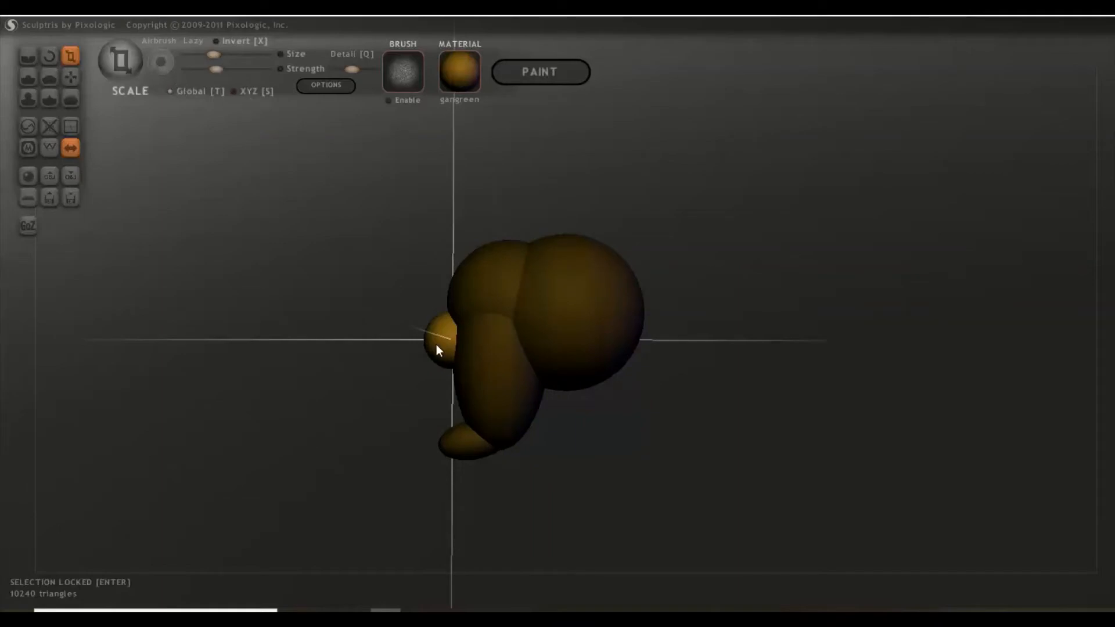
pyautogui.moveTo(436, 343); pyautogui.dragTo(437, 219)
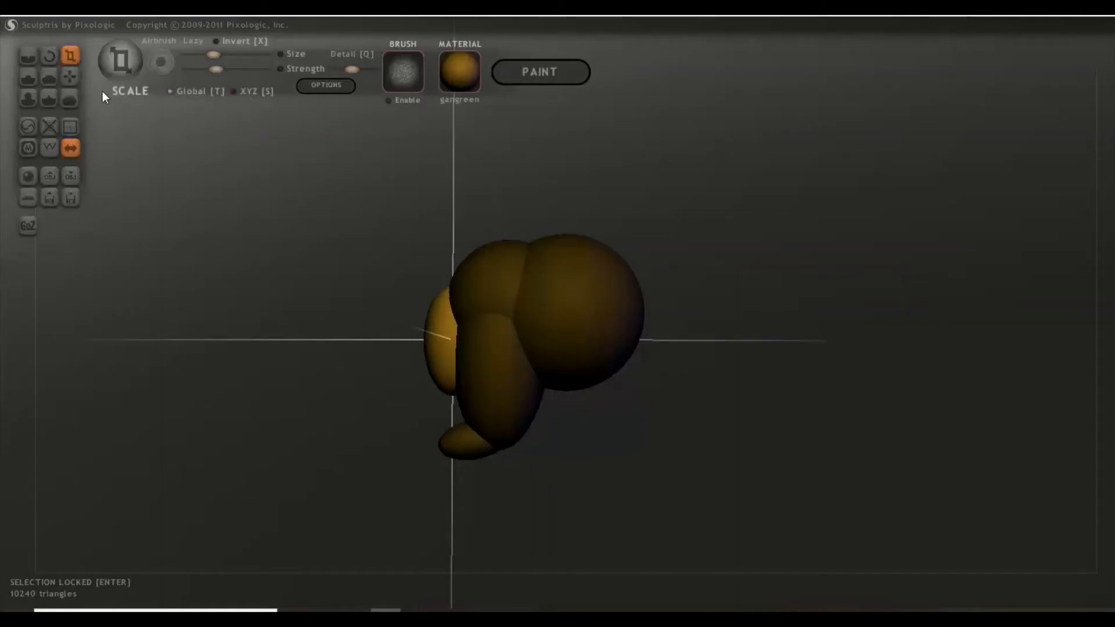
pyautogui.click(72, 76)
pyautogui.moveTo(443, 357); pyautogui.dragTo(458, 402)
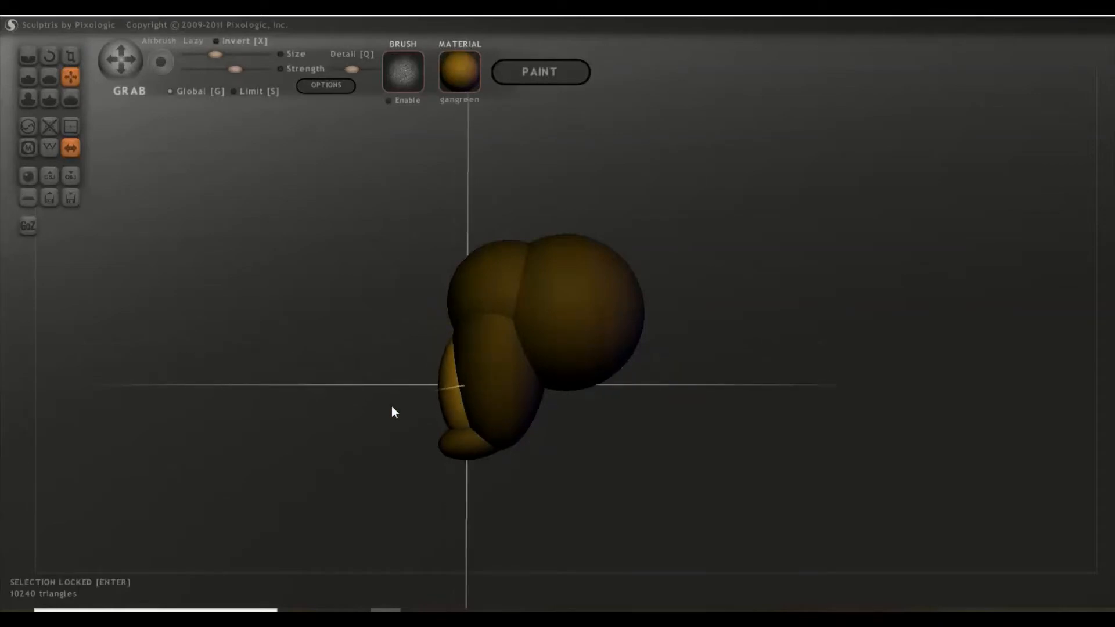
pyautogui.moveTo(391, 410); pyautogui.dragTo(502, 357)
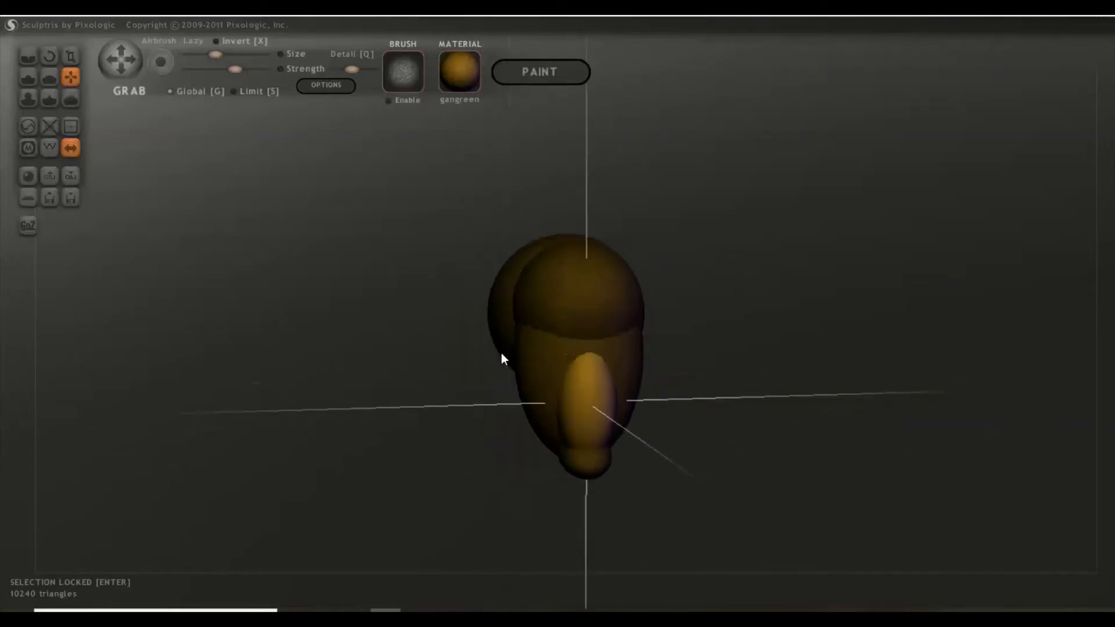
# - Add a mirrored pair of spheres on either side of the form in front view and scale them down to small balls
pyautogui.keyDown('shift'); pyautogui.click(301, 299); pyautogui.keyUp('shift')
pyautogui.click(29, 176)
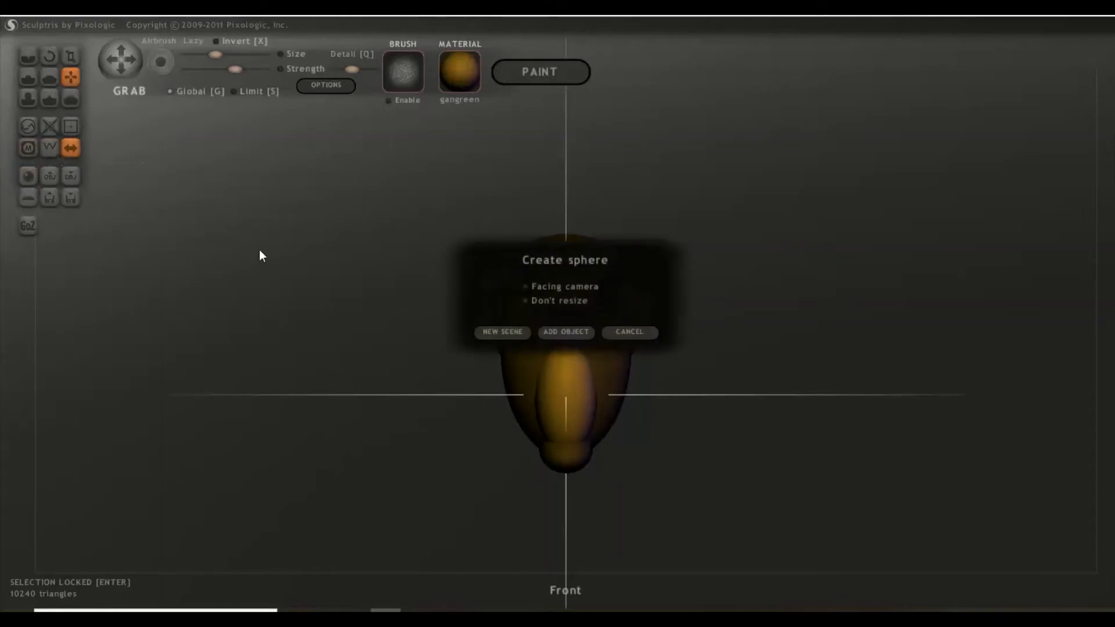
pyautogui.click(552, 330)
pyautogui.click(637, 312)
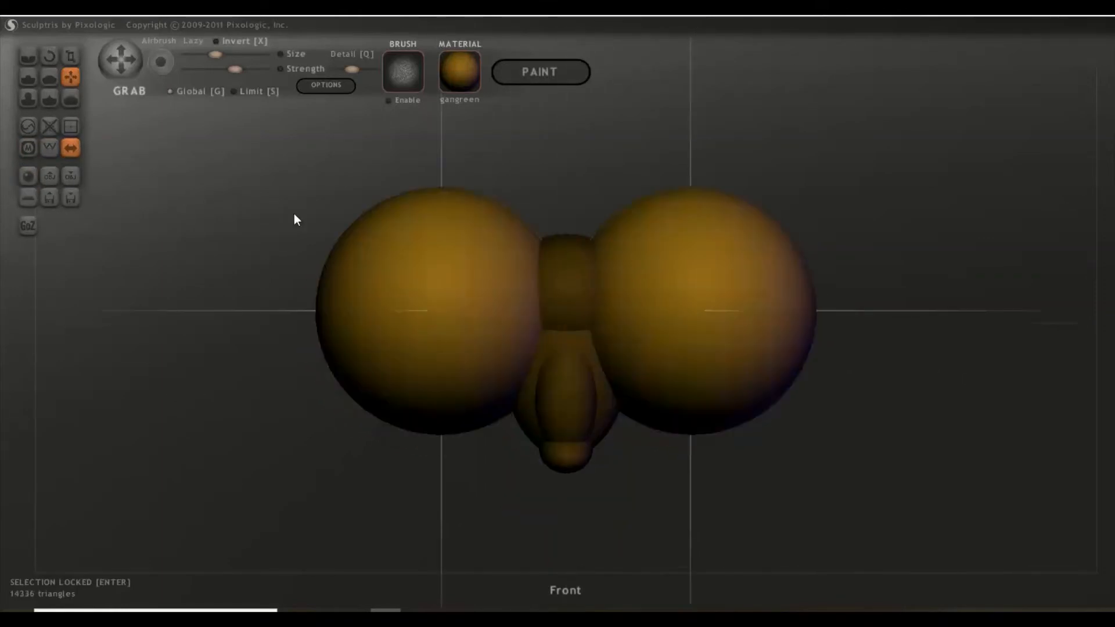
pyautogui.click(74, 54)
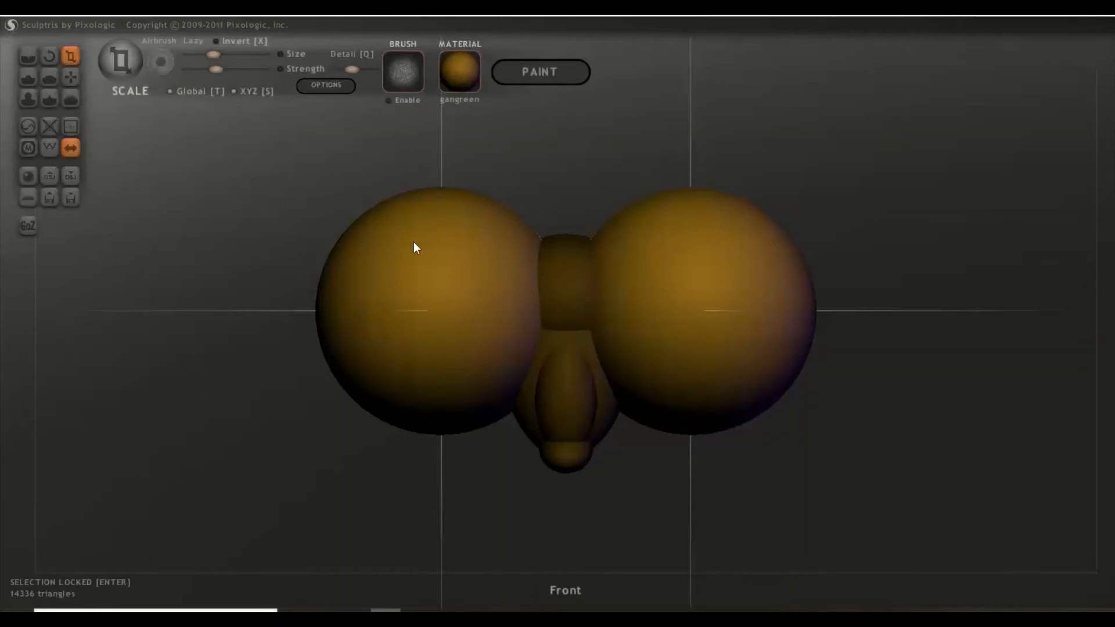
pyautogui.moveTo(415, 247); pyautogui.dragTo(248, 583)
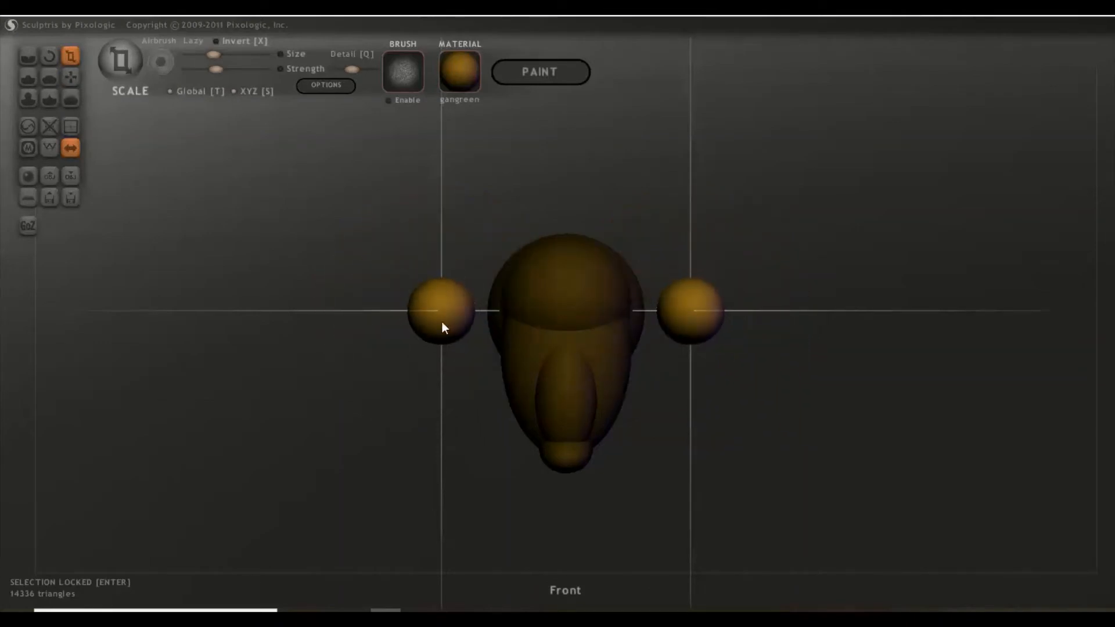
pyautogui.moveTo(442, 323); pyautogui.dragTo(324, 391)
# - Move the mirrored balls with Global Grab so they sit partly embedded in both sides of the hanging oval as eyes
pyautogui.click(71, 76)
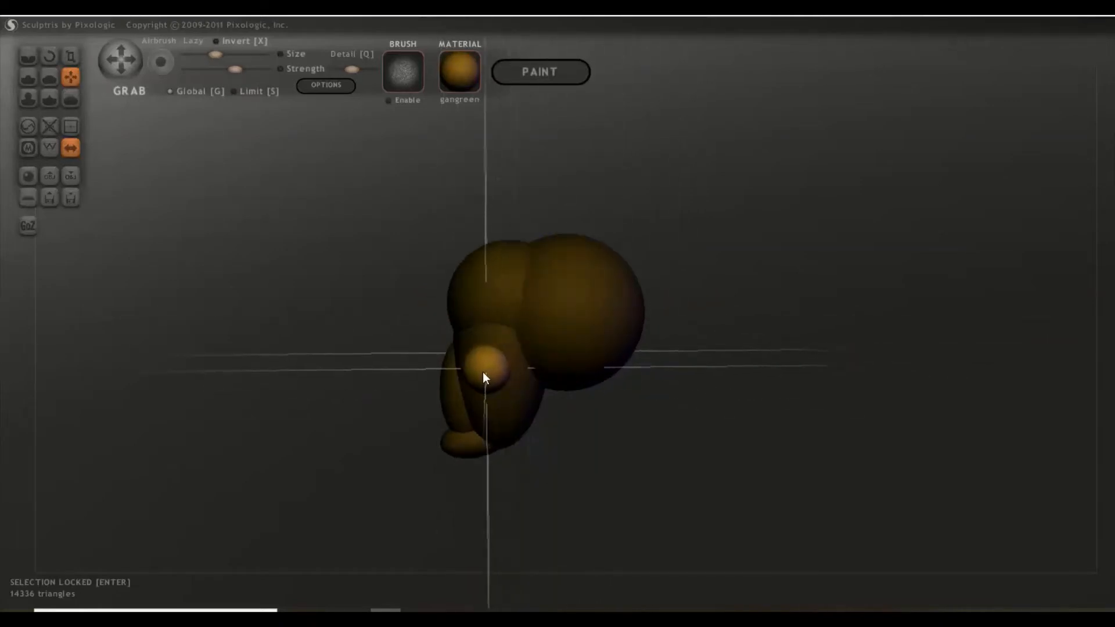
pyautogui.moveTo(483, 372); pyautogui.dragTo(686, 363)
pyautogui.press('Return')
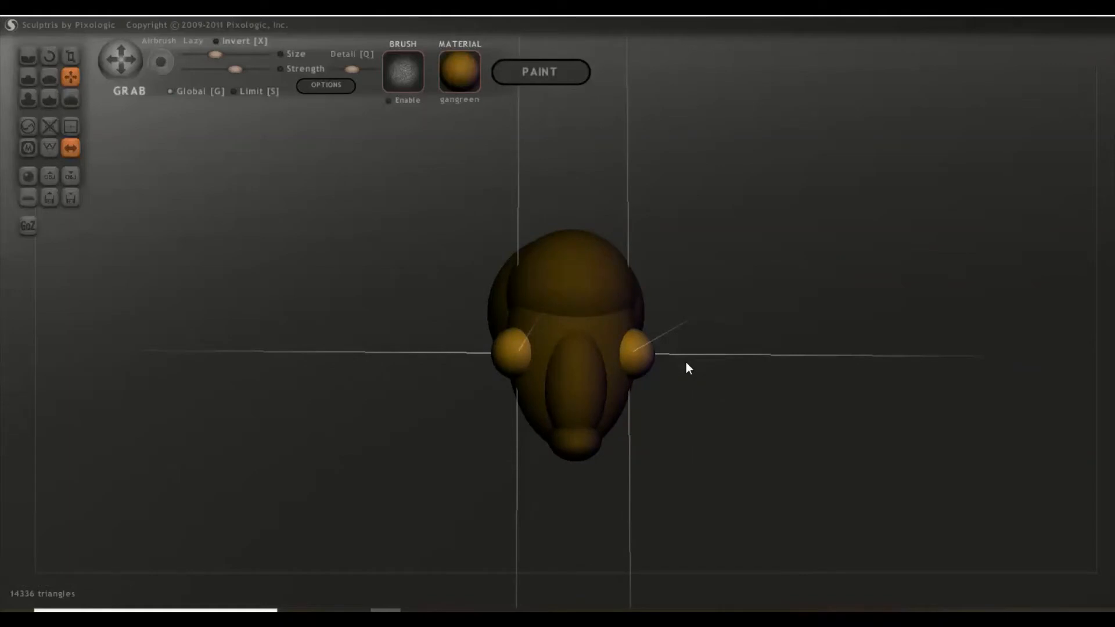
pyautogui.press('Return')
pyautogui.moveTo(500, 332); pyautogui.dragTo(644, 385)
pyautogui.scroll(3, 643, 385)
pyautogui.moveTo(559, 379); pyautogui.dragTo(430, 374)
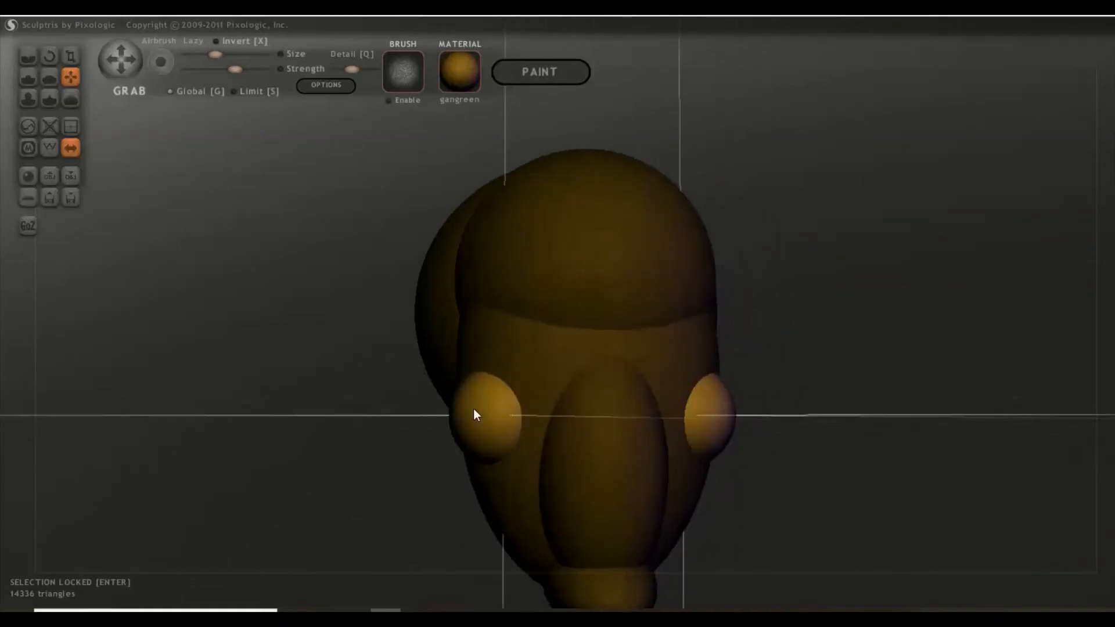
pyautogui.moveTo(478, 410); pyautogui.dragTo(493, 408)
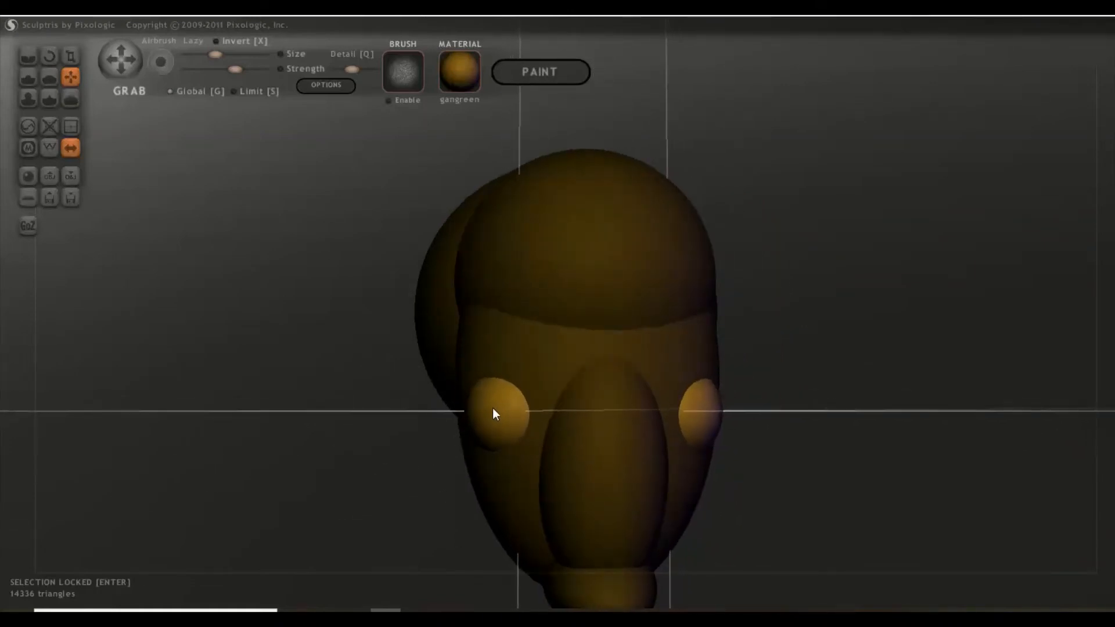
# - Check the eye balls from above, the side and the front, and nudge them slightly inward
pyautogui.moveTo(493, 408); pyautogui.dragTo(629, 543, button='right')
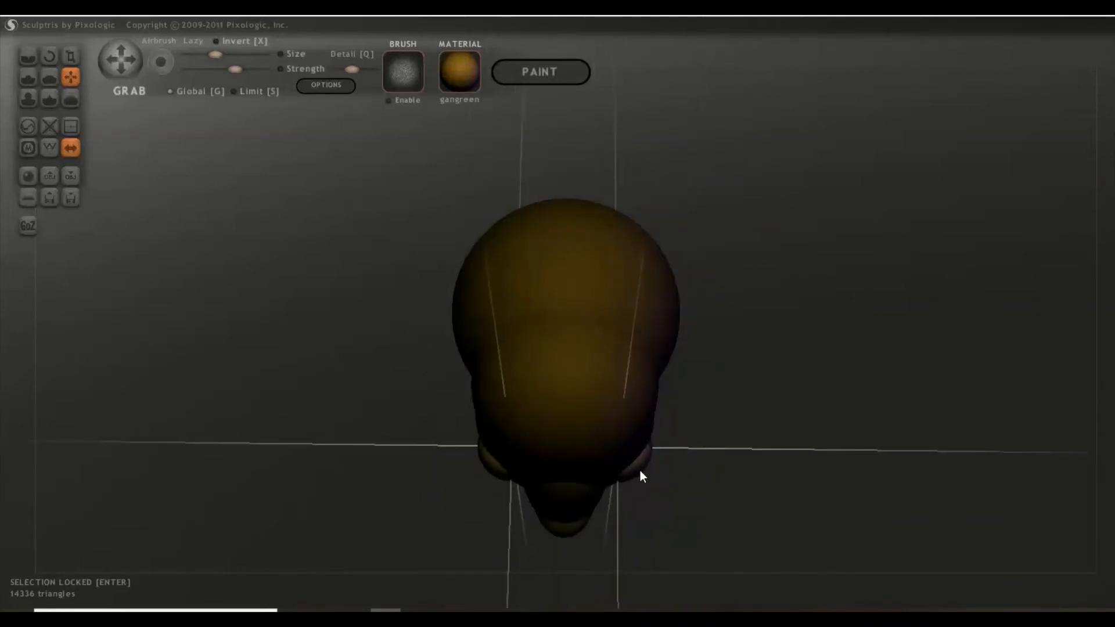
pyautogui.moveTo(640, 472); pyautogui.dragTo(835, 358, button='right')
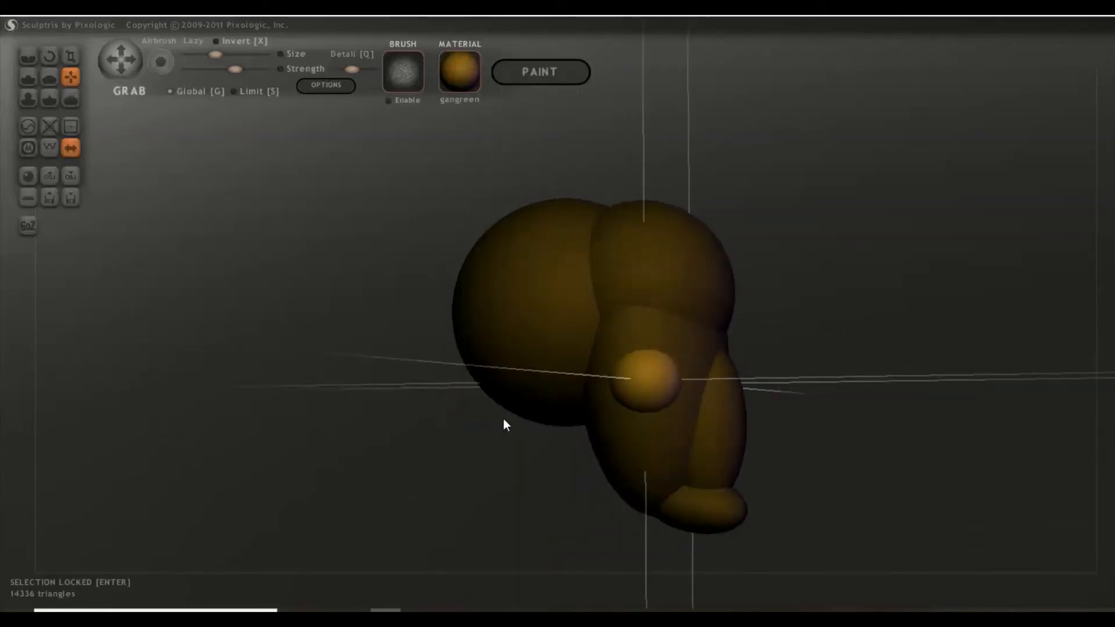
pyautogui.moveTo(504, 425); pyautogui.dragTo(390, 429, button='right')
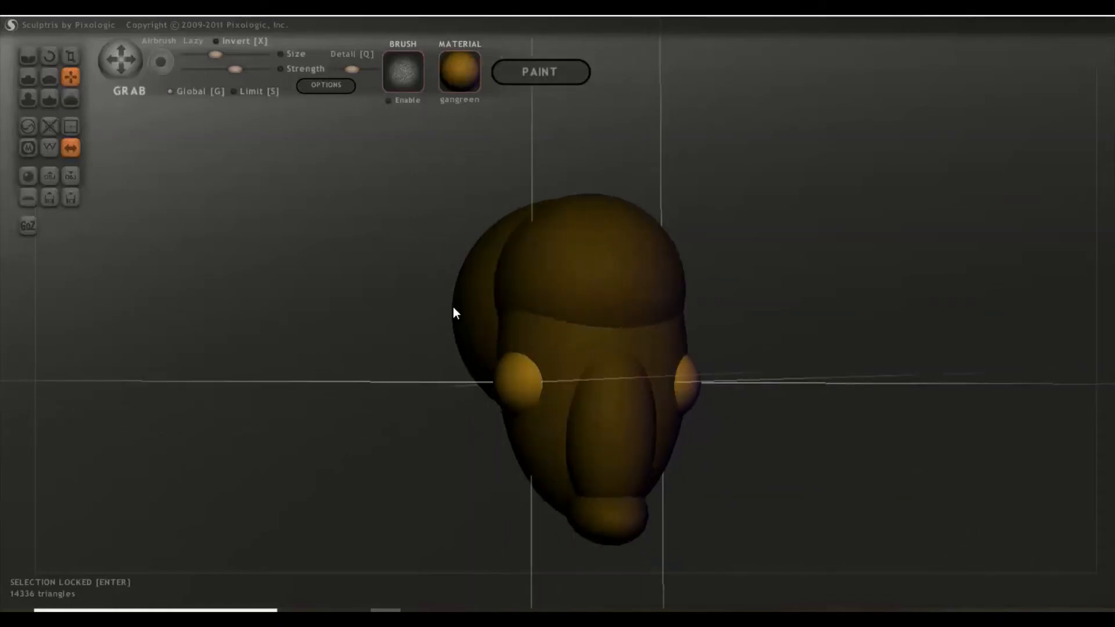
pyautogui.moveTo(454, 312)
pyautogui.mouseDown(button='right')
pyautogui.moveTo(436, 366)
pyautogui.moveTo(401, 369)
pyautogui.moveTo(412, 371)
pyautogui.moveTo(443, 315)
pyautogui.mouseUp(button='right')
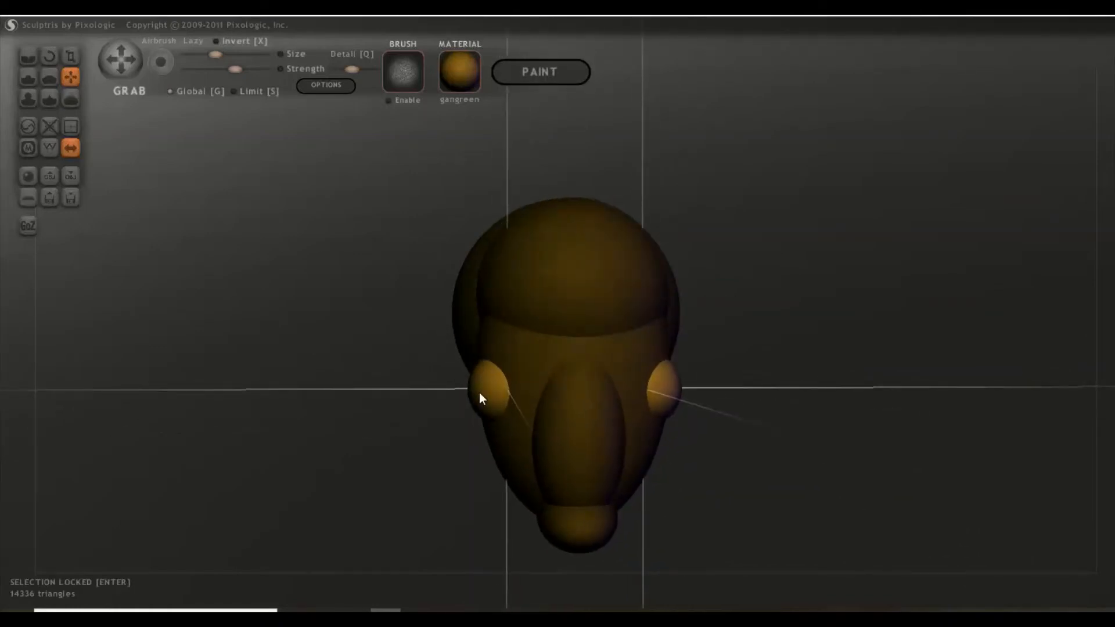
pyautogui.moveTo(406, 410); pyautogui.dragTo(395, 404, button='right')
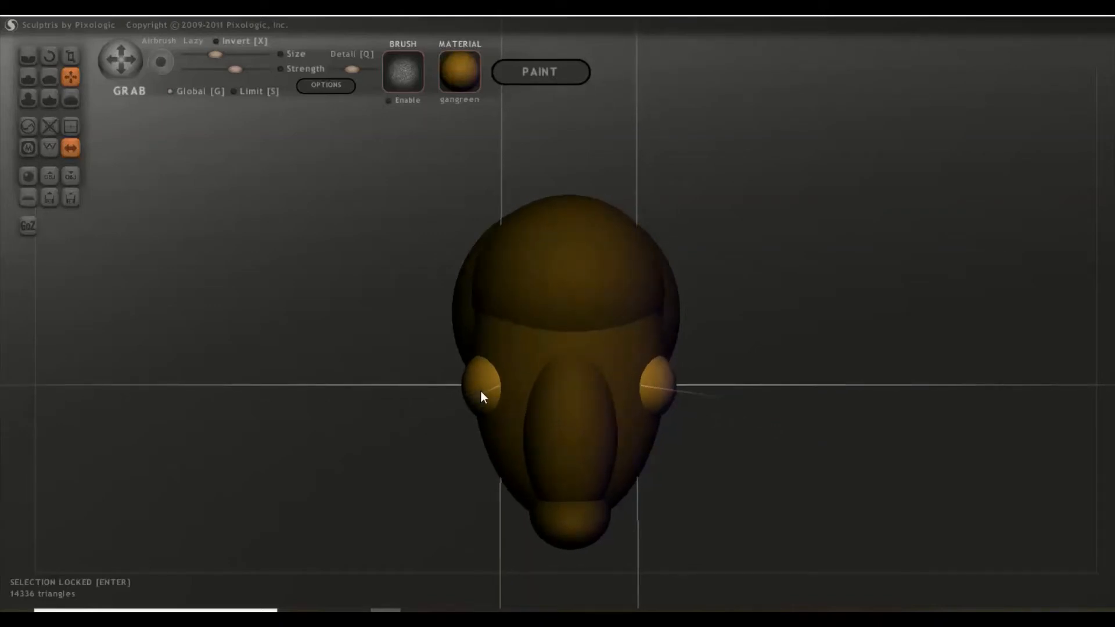
pyautogui.moveTo(481, 391); pyautogui.dragTo(482, 391)
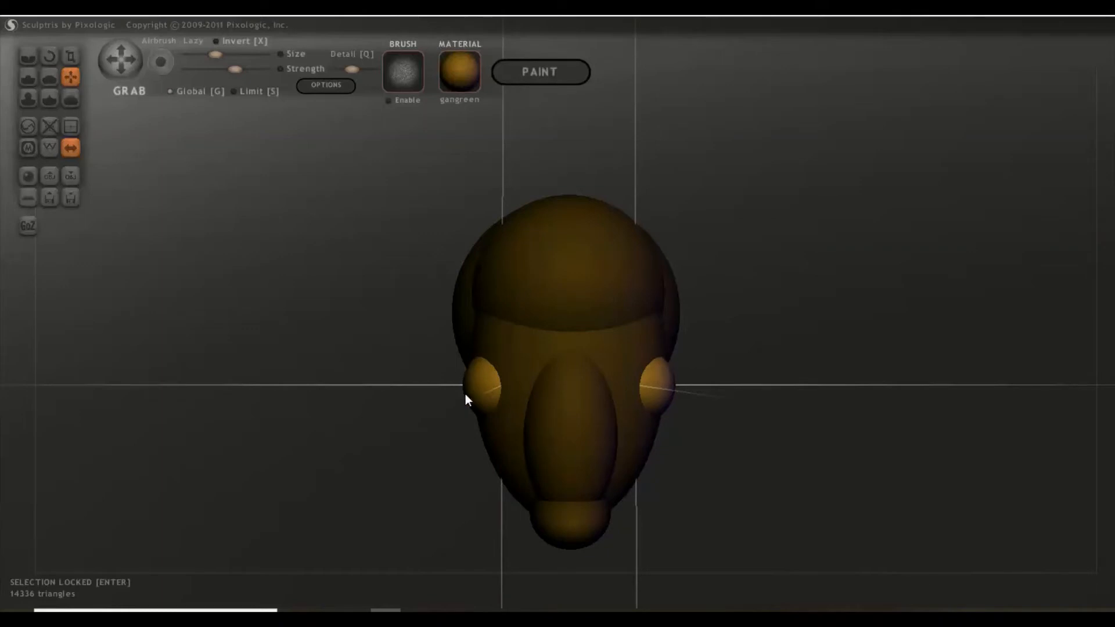
# - Add a second mirrored pair of small spheres in front view, just outside and slightly above the eye balls
pyautogui.moveTo(446, 426); pyautogui.dragTo(534, 464, button='right')
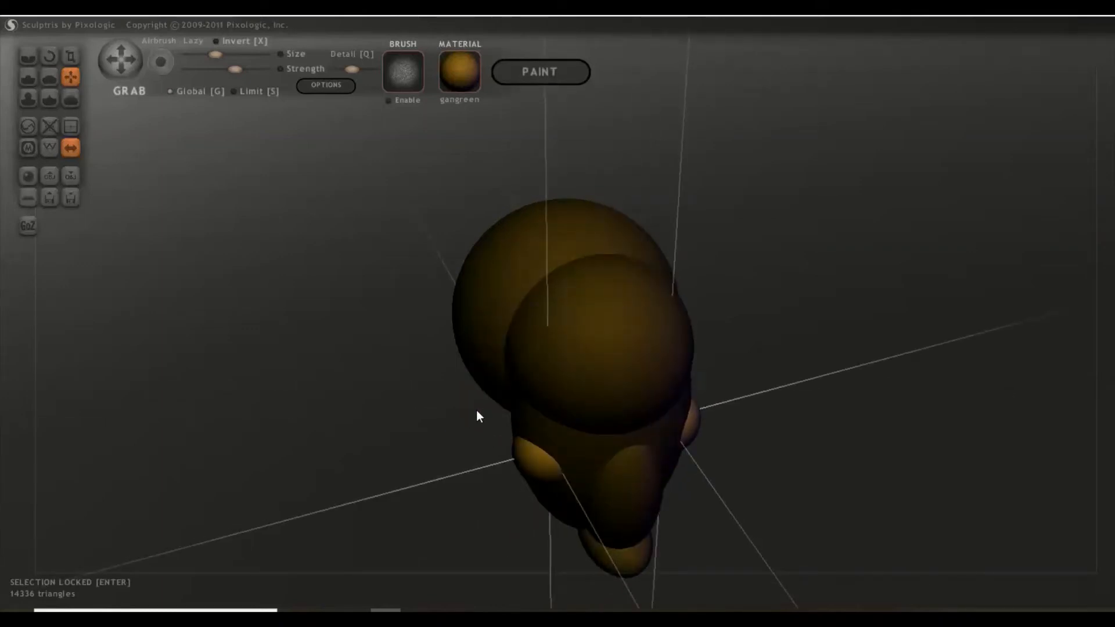
pyautogui.moveTo(493, 438); pyautogui.dragTo(390, 360, button='right')
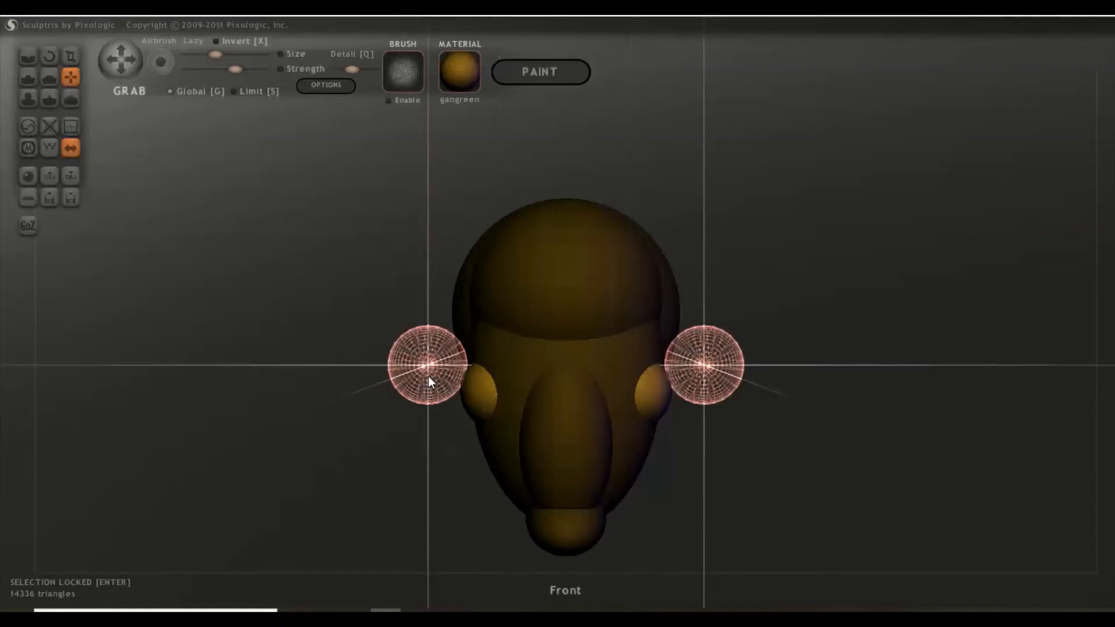
pyautogui.click(429, 381)
pyautogui.moveTo(429, 379); pyautogui.dragTo(555, 433, button='right')
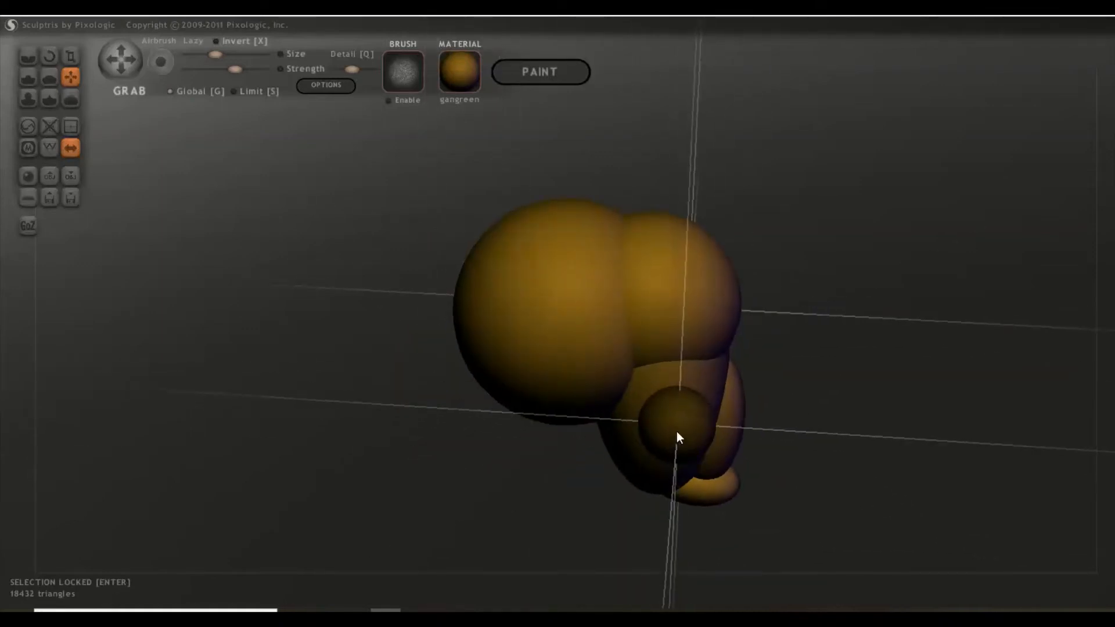
pyautogui.moveTo(862, 479); pyautogui.dragTo(726, 445, button='right')
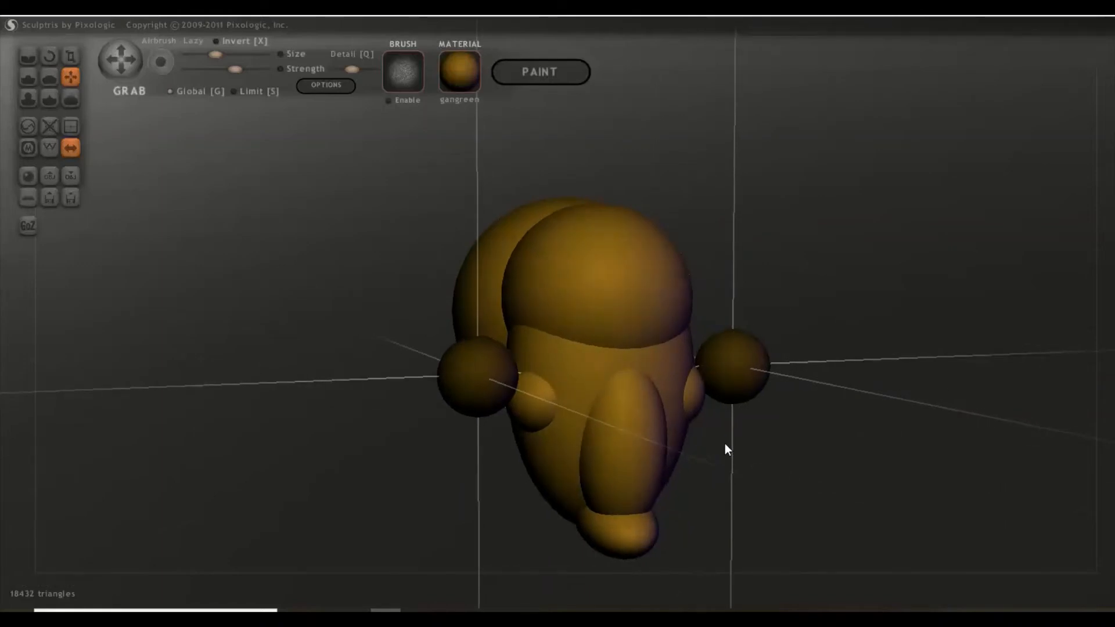
pyautogui.moveTo(468, 374); pyautogui.dragTo(547, 412, button='right')
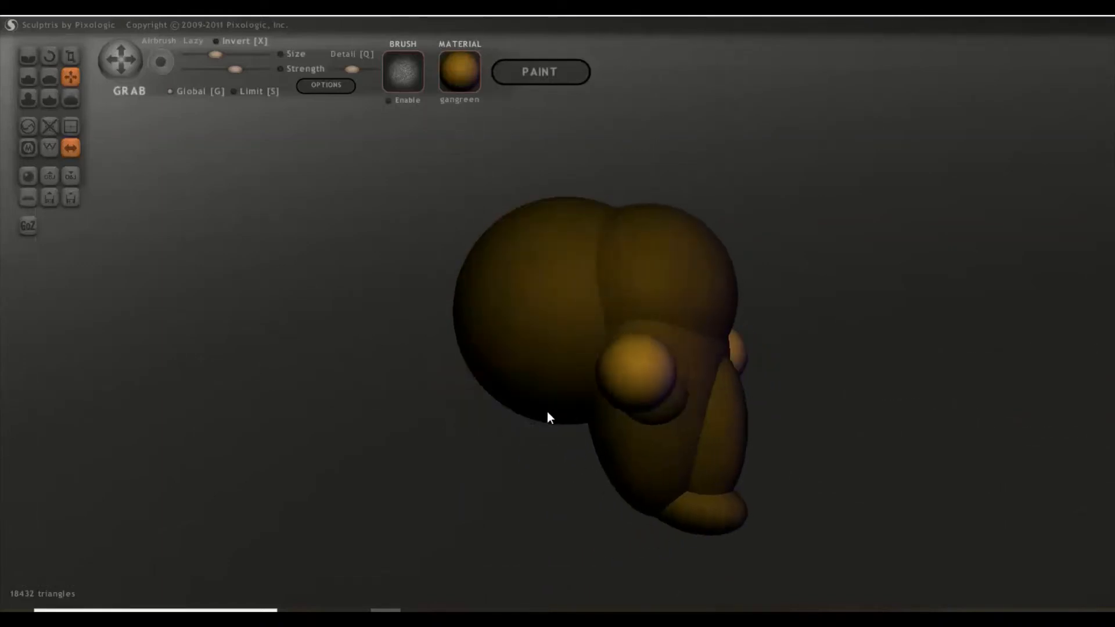
# - Scale the new mirrored spheres along separate directions into thin discs elongated from front to back
pyautogui.click(68, 55)
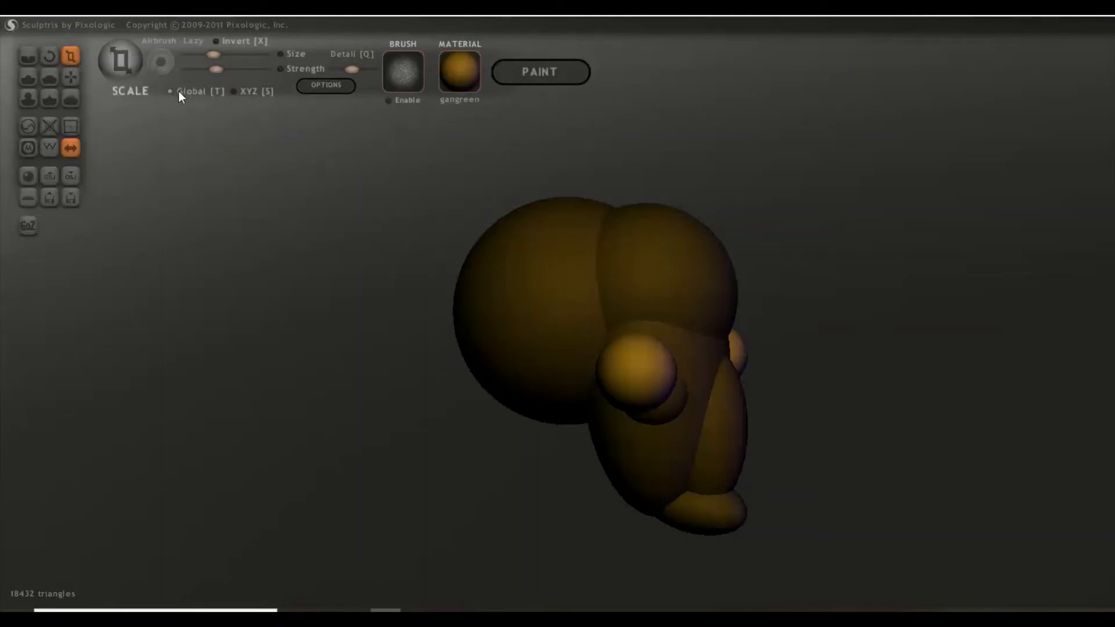
pyautogui.moveTo(841, 442); pyautogui.dragTo(826, 418)
pyautogui.moveTo(714, 349); pyautogui.dragTo(735, 574)
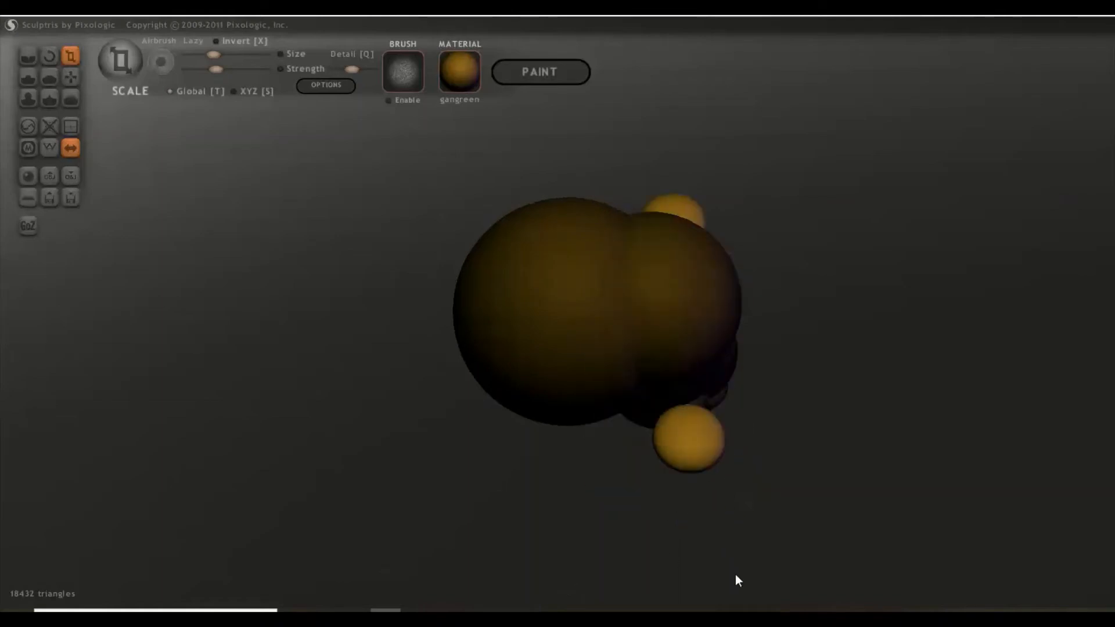
pyautogui.moveTo(502, 409); pyautogui.dragTo(557, 228)
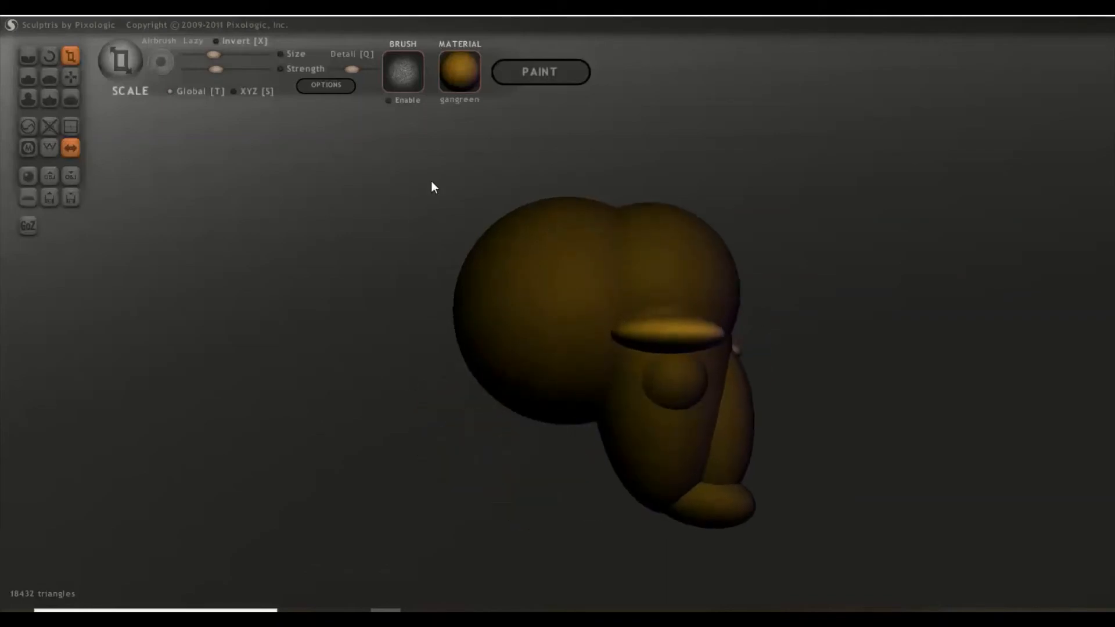
# - Move the flattened discs with Global Grab to just behind the eyes, partly embedded in both sides of the head
pyautogui.press('g')
pyautogui.moveTo(278, 229); pyautogui.dragTo(179, 339)
pyautogui.moveTo(309, 336); pyautogui.dragTo(482, 256)
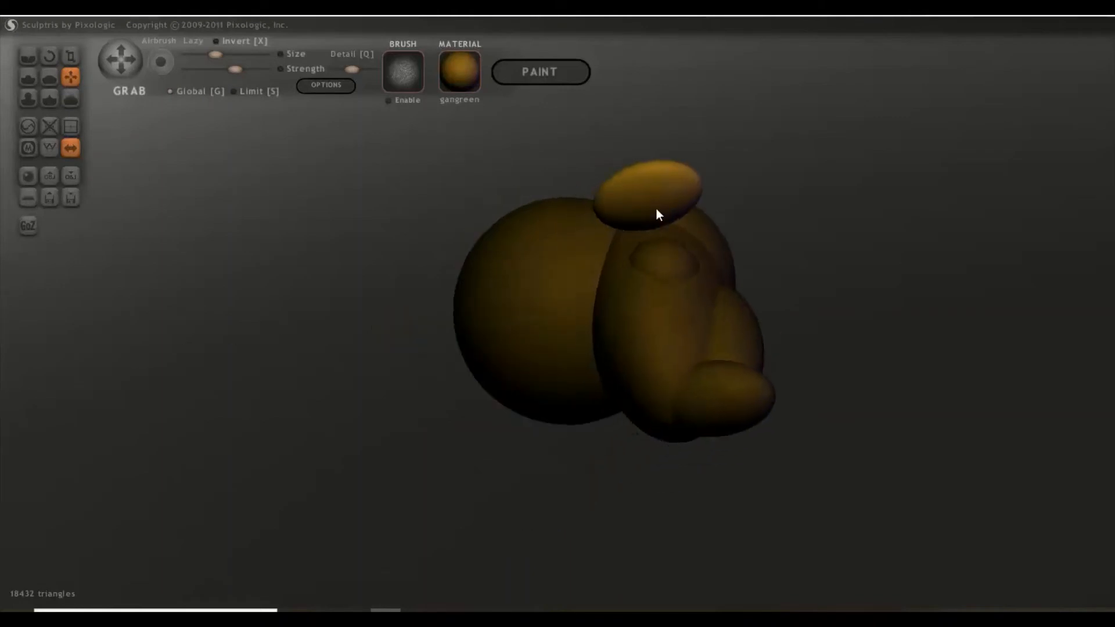
pyautogui.moveTo(657, 214); pyautogui.dragTo(607, 284)
pyautogui.moveTo(459, 355); pyautogui.dragTo(524, 528)
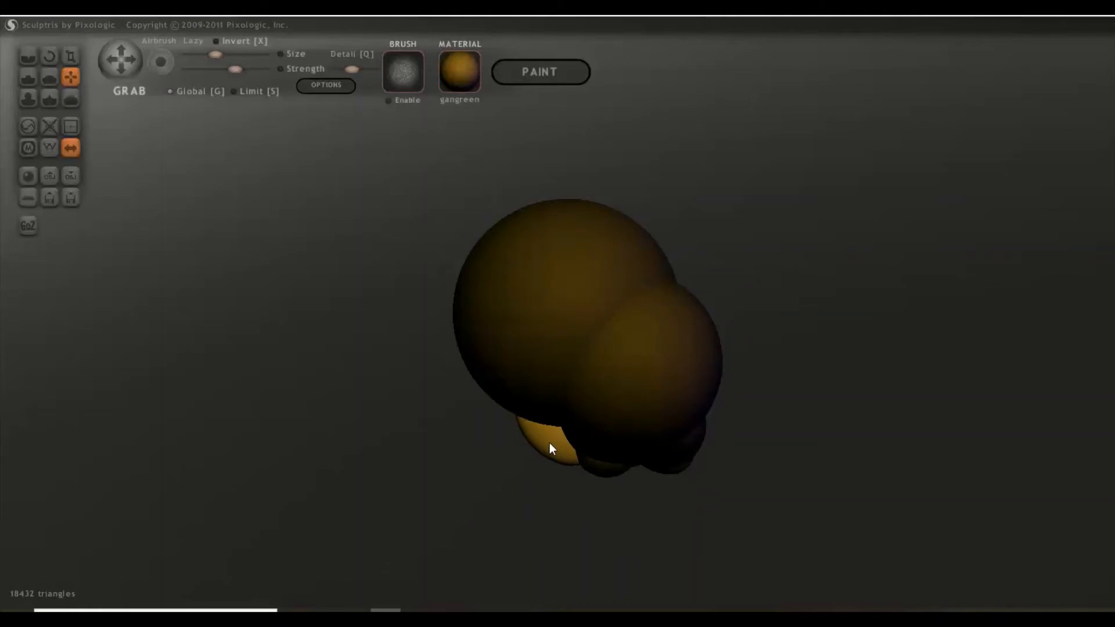
pyautogui.moveTo(527, 446); pyautogui.dragTo(610, 298)
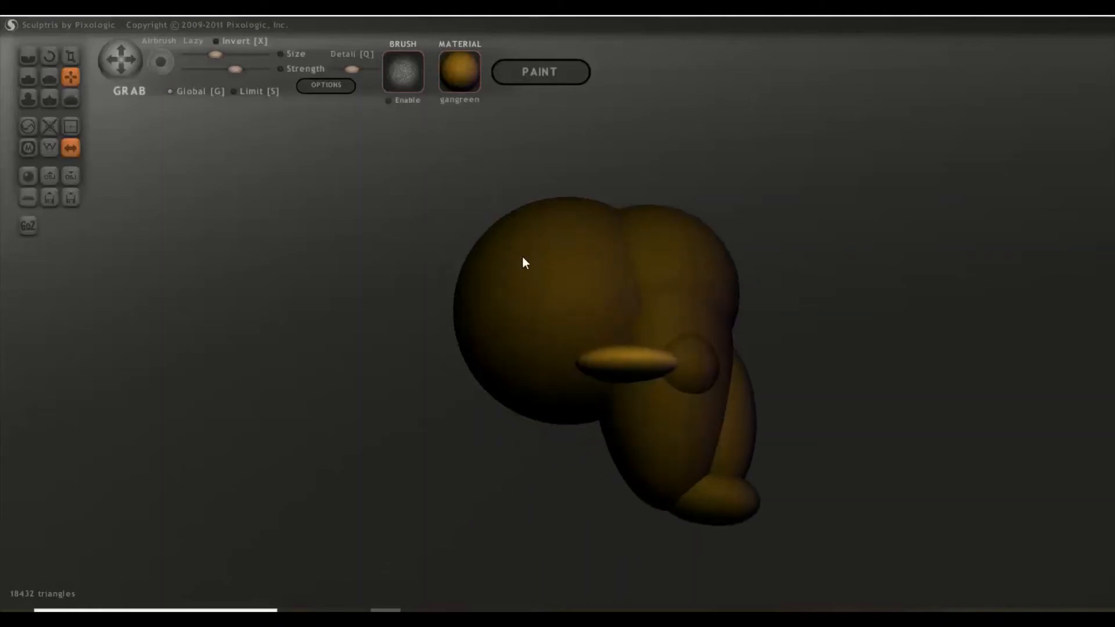
# - Rotate the mirrored discs in side view so they tilt slightly downward toward the eyes
pyautogui.click(50, 56)
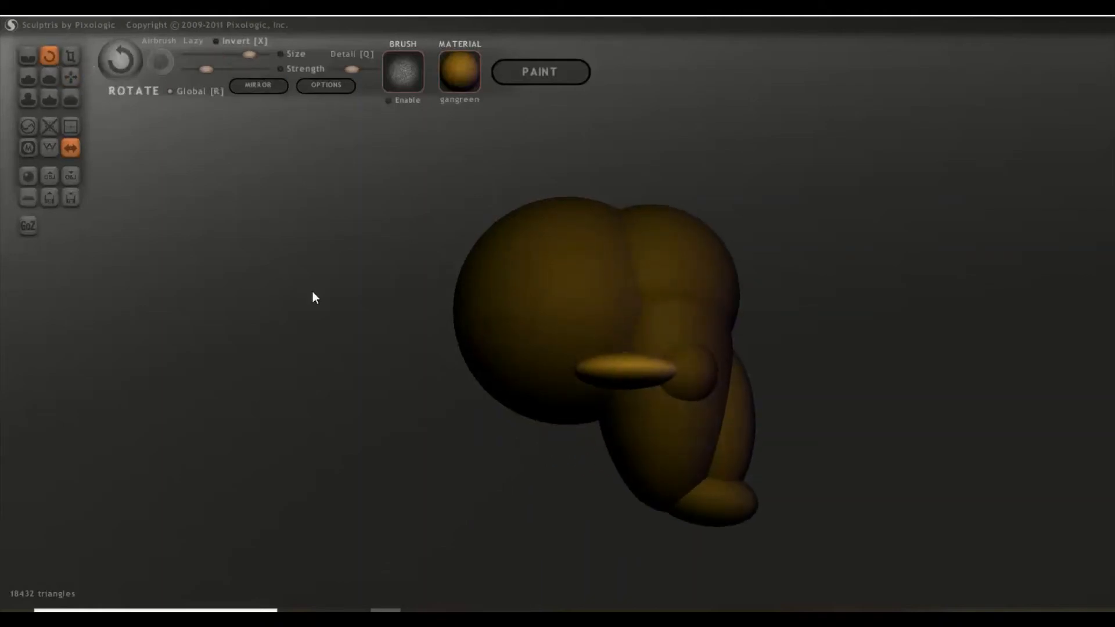
pyautogui.keyDown('shift'); pyautogui.moveTo(313, 292); pyautogui.dragTo(608, 455); pyautogui.keyUp('shift')
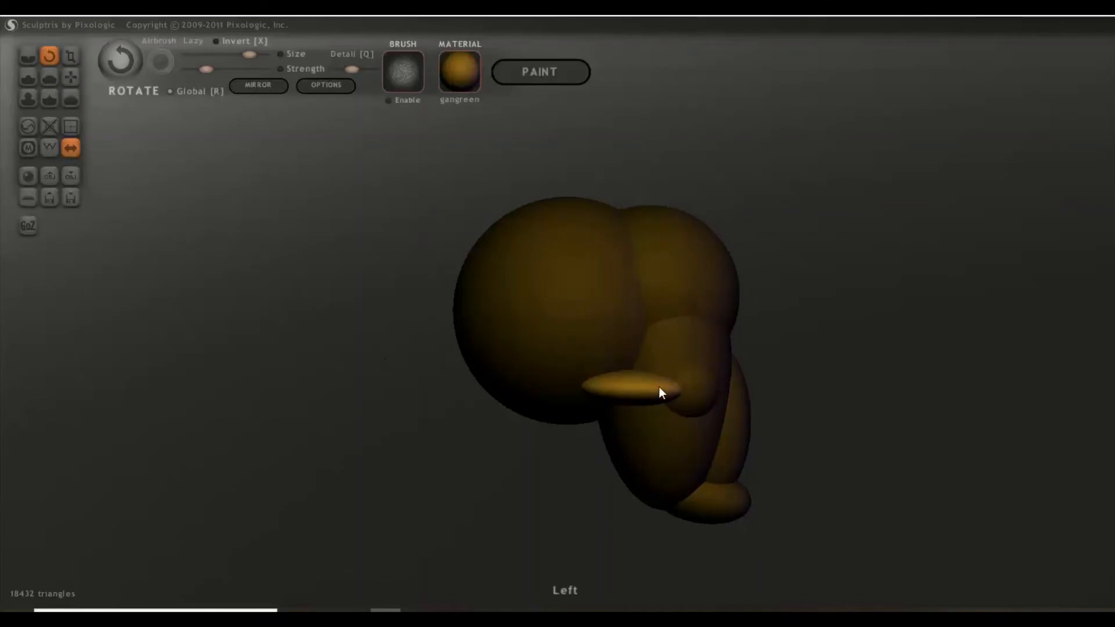
pyautogui.moveTo(672, 393); pyautogui.dragTo(621, 411)
pyautogui.moveTo(521, 394)
pyautogui.mouseDown(button='right')
pyautogui.moveTo(437, 378)
pyautogui.moveTo(396, 384)
pyautogui.moveTo(541, 379)
pyautogui.moveTo(509, 377)
pyautogui.mouseUp(button='right')
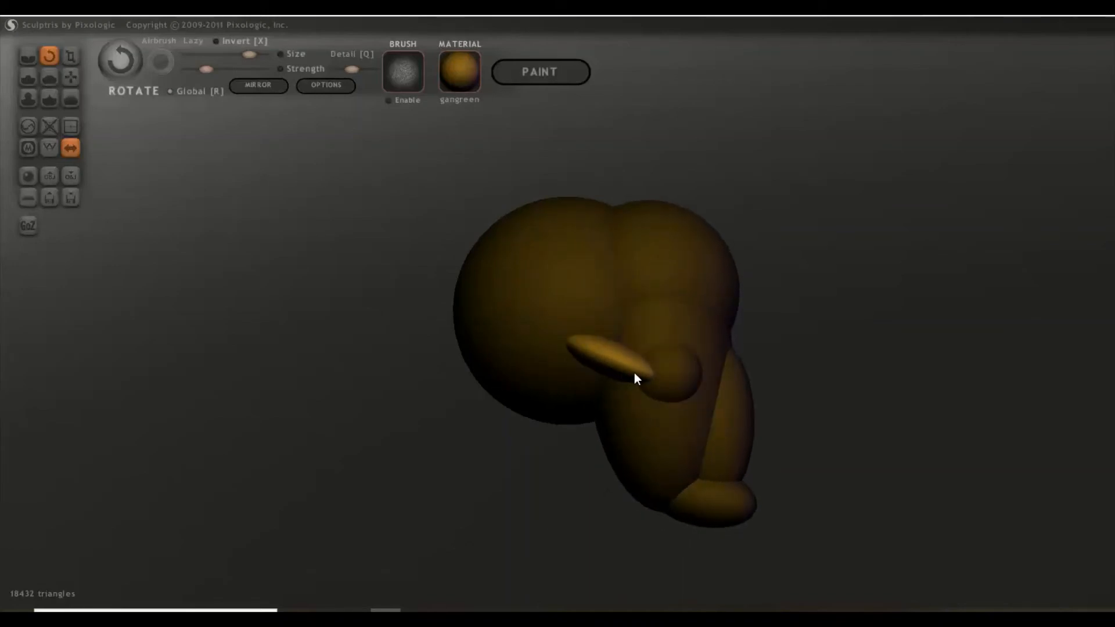
pyautogui.moveTo(634, 373); pyautogui.dragTo(663, 410)
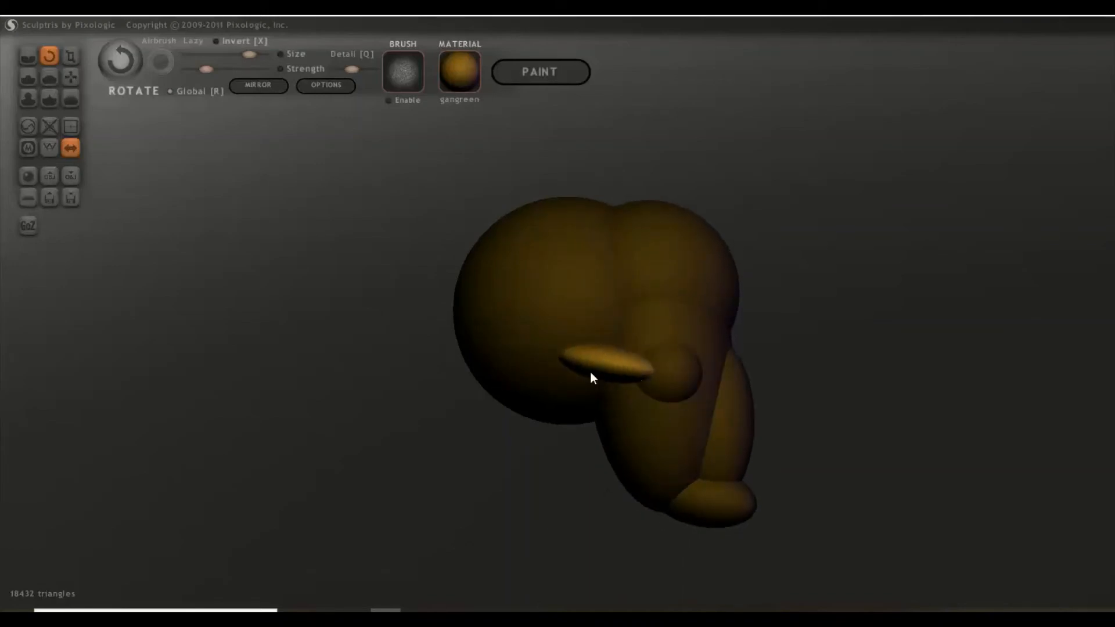
# - Stretch the tilted discs slightly longer and nudge them inward from below so they sit closer against the head
pyautogui.click(72, 57)
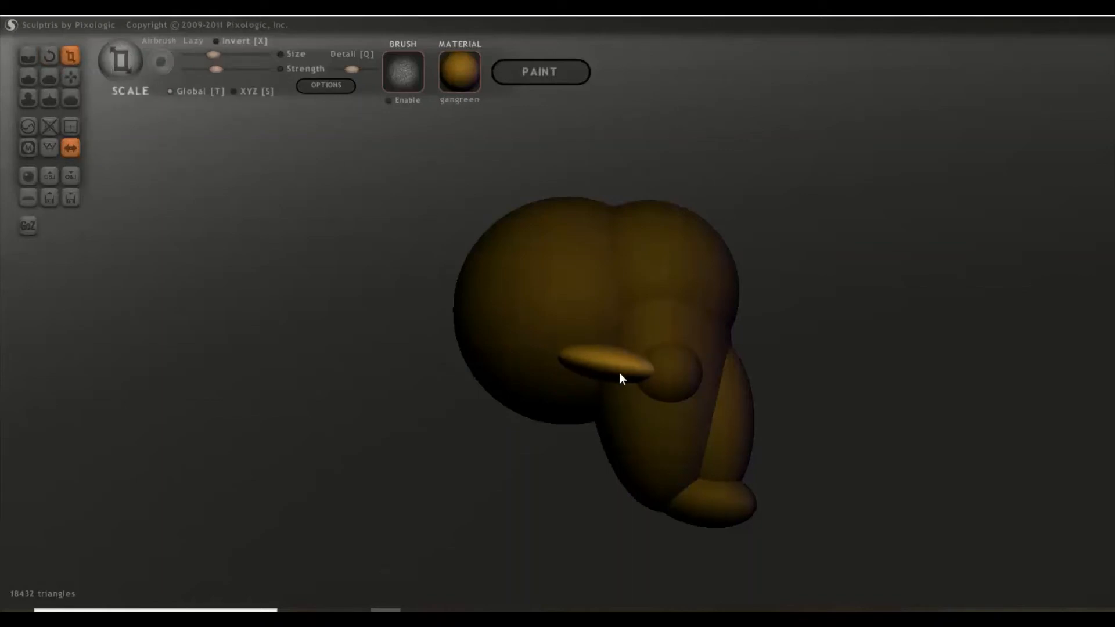
pyautogui.moveTo(635, 394)
pyautogui.mouseDown(button='right')
pyautogui.moveTo(545, 441)
pyautogui.moveTo(525, 466)
pyautogui.moveTo(472, 428)
pyautogui.moveTo(580, 403)
pyautogui.moveTo(505, 354)
pyautogui.mouseUp(button='right')
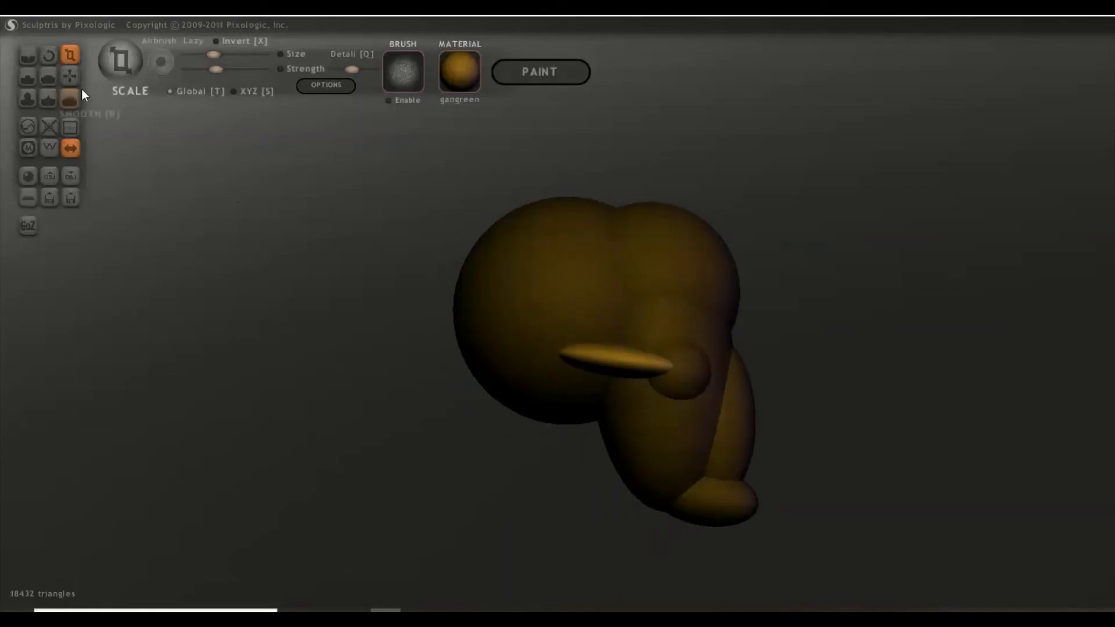
pyautogui.click(71, 76)
pyautogui.moveTo(300, 270)
pyautogui.mouseDown(button='right')
pyautogui.moveTo(293, 169)
pyautogui.moveTo(452, 152)
pyautogui.mouseUp(button='right')
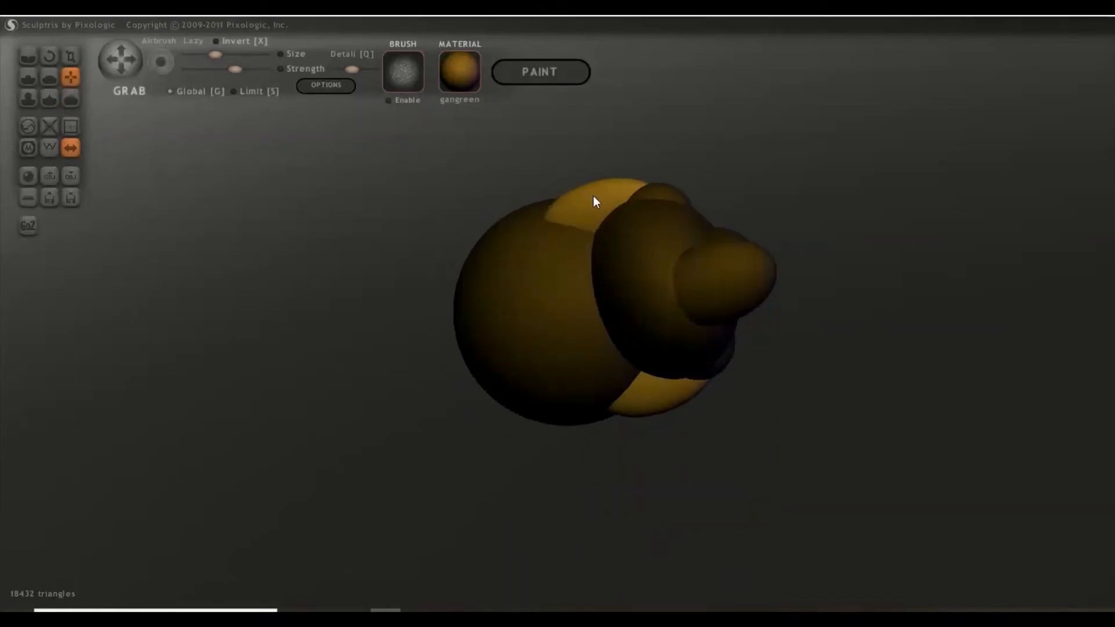
pyautogui.moveTo(592, 197); pyautogui.dragTo(593, 201)
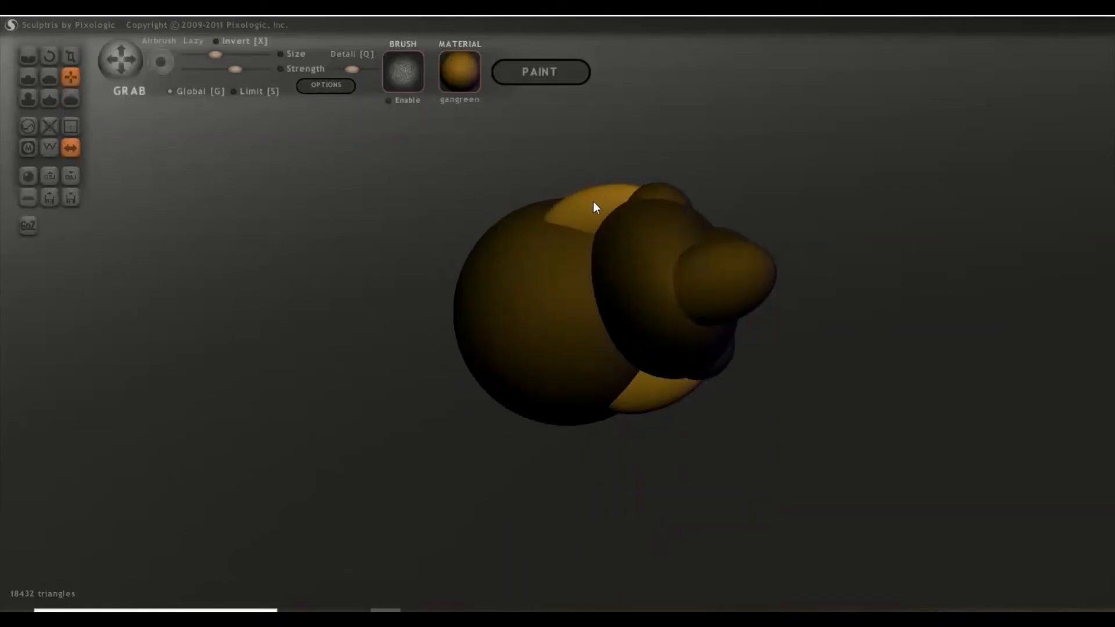
pyautogui.moveTo(593, 201)
pyautogui.mouseDown(button='right')
pyautogui.moveTo(385, 413)
pyautogui.moveTo(507, 384)
pyautogui.moveTo(559, 353)
pyautogui.moveTo(553, 302)
pyautogui.mouseUp(button='right')
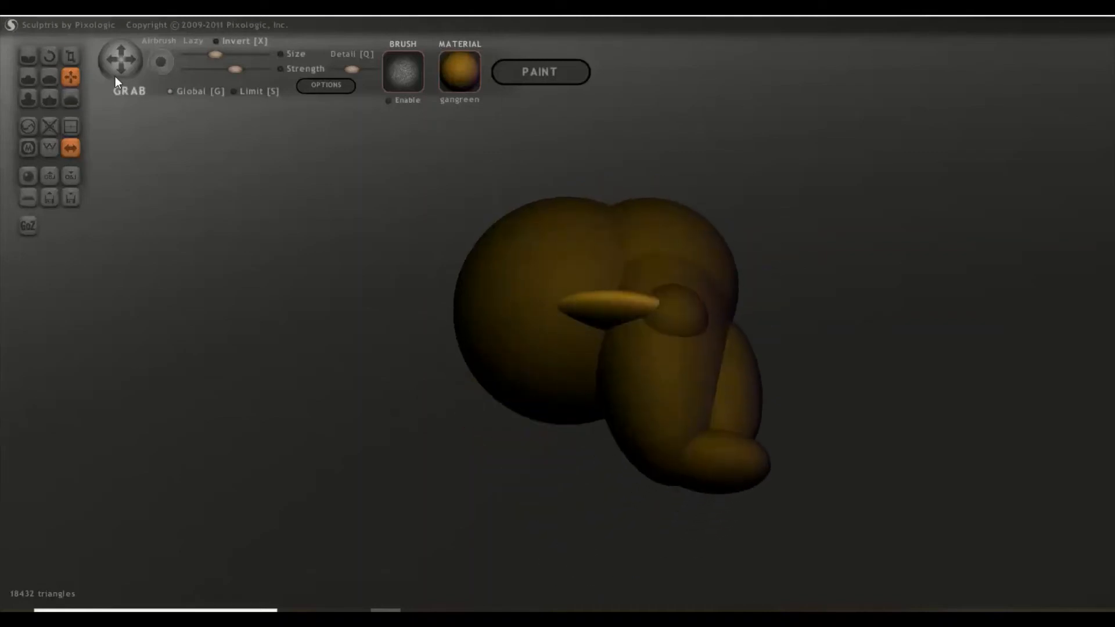
# - Scale the side discs up a little more and readjust how deeply they sit in the head
pyautogui.click(69, 55)
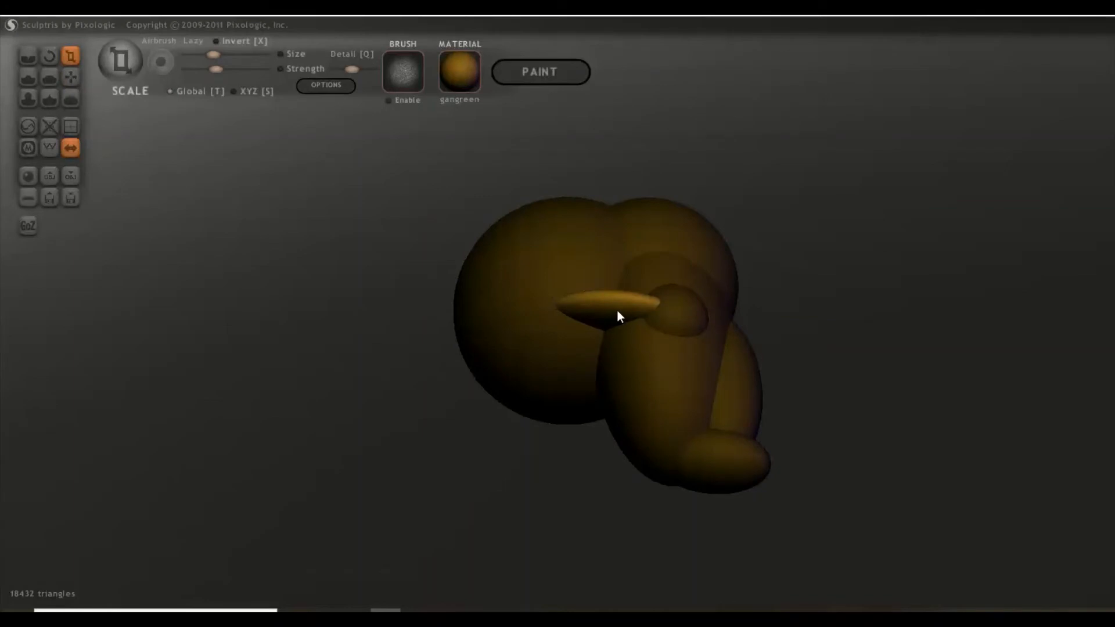
pyautogui.moveTo(562, 311); pyautogui.dragTo(535, 221, button='right')
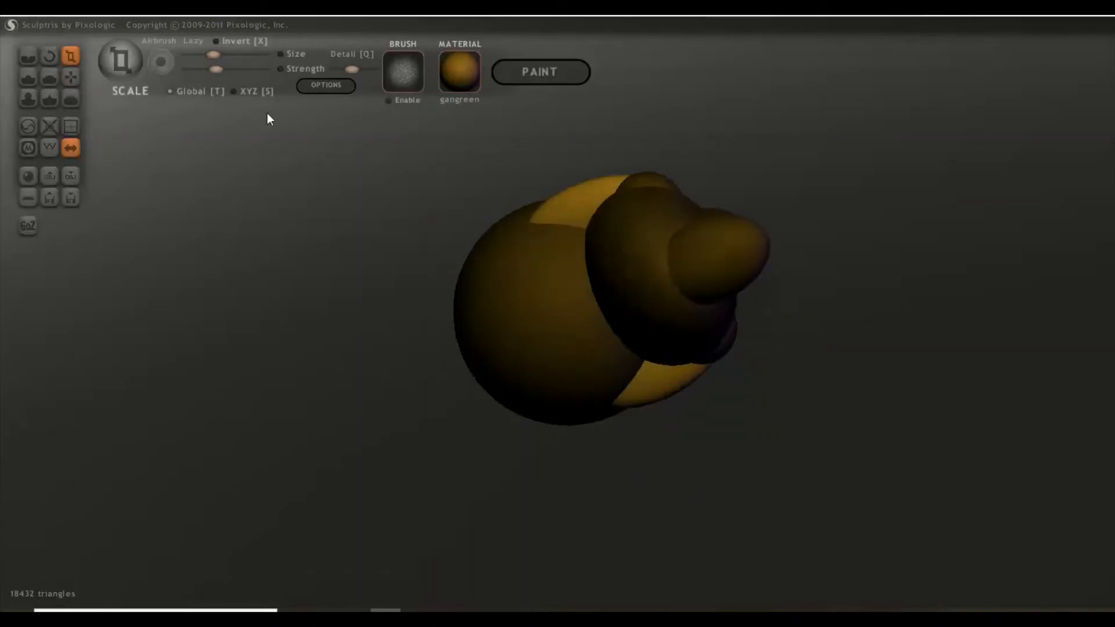
pyautogui.click(70, 77)
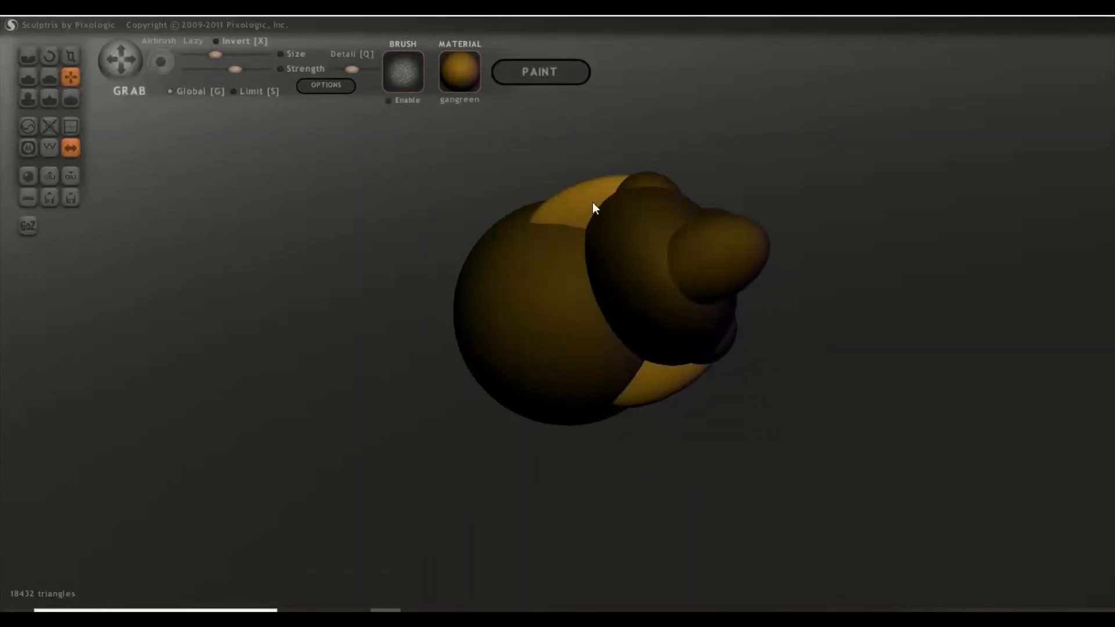
pyautogui.moveTo(593, 202); pyautogui.dragTo(595, 199)
pyautogui.moveTo(592, 246)
pyautogui.mouseDown(button='right')
pyautogui.moveTo(563, 398)
pyautogui.moveTo(542, 428)
pyautogui.moveTo(631, 395)
pyautogui.moveTo(608, 381)
pyautogui.mouseUp(button='right')
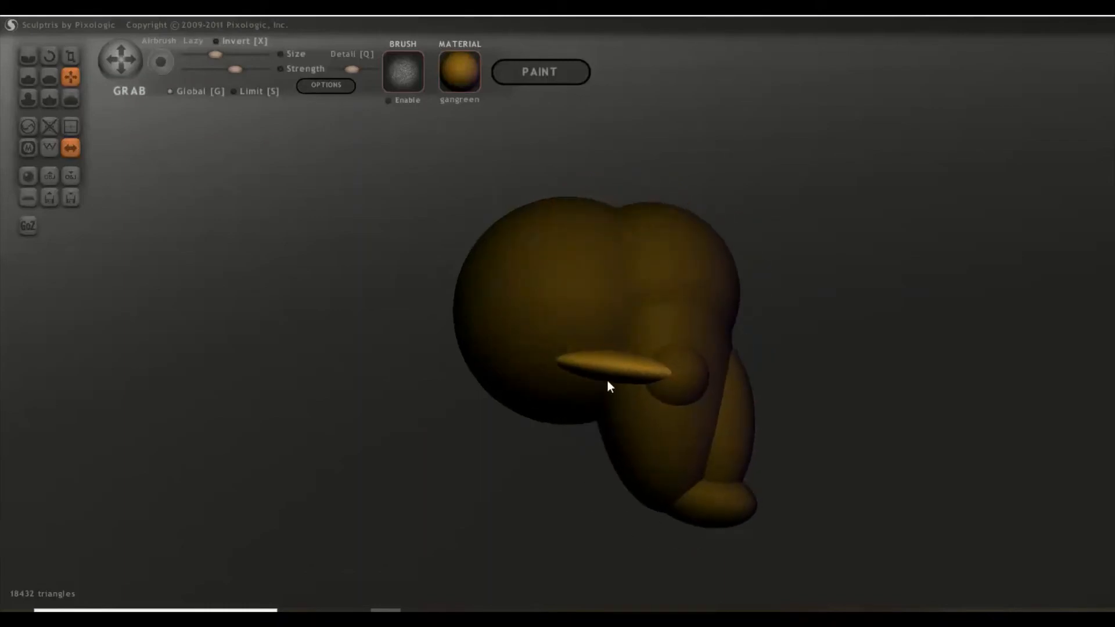
# - Fine-tune the position and tilt of the side discs behind the eyes as cheekbones, checking them from the side and front
pyautogui.click(49, 56)
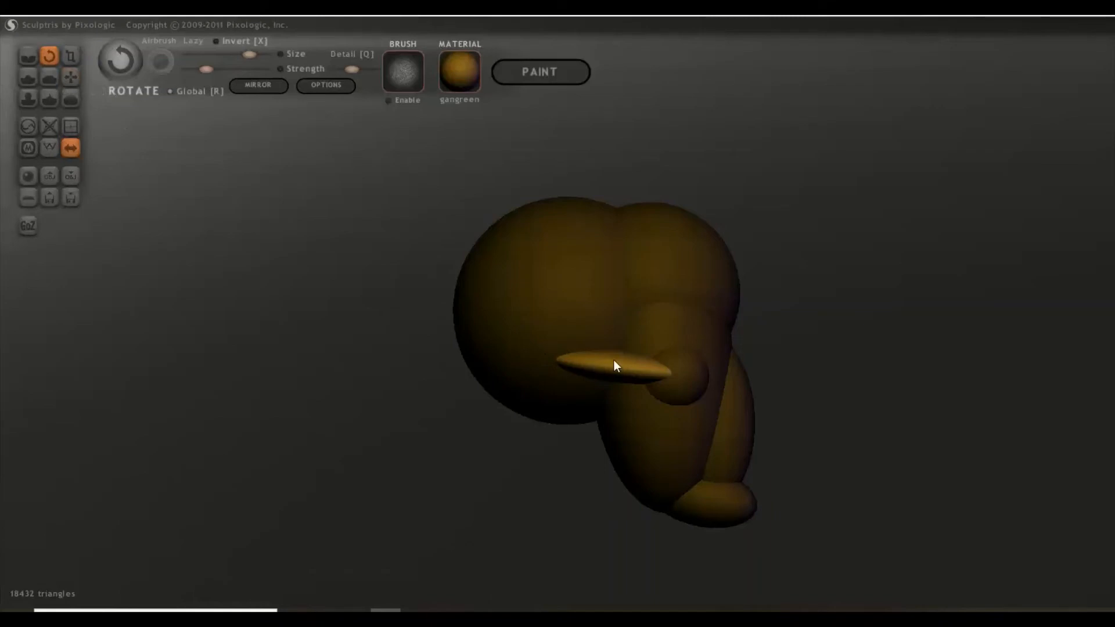
pyautogui.click(70, 76)
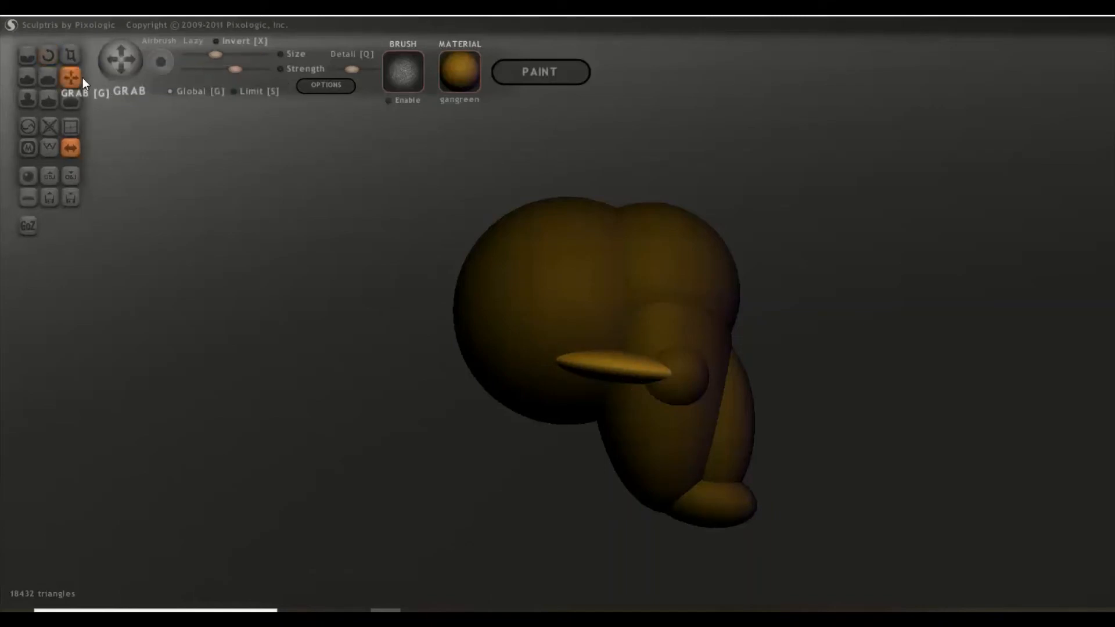
pyautogui.moveTo(651, 374); pyautogui.dragTo(652, 375)
pyautogui.moveTo(327, 207)
pyautogui.mouseDown()
pyautogui.moveTo(298, 221)
pyautogui.moveTo(335, 212)
pyautogui.mouseUp()
pyautogui.click(51, 56)
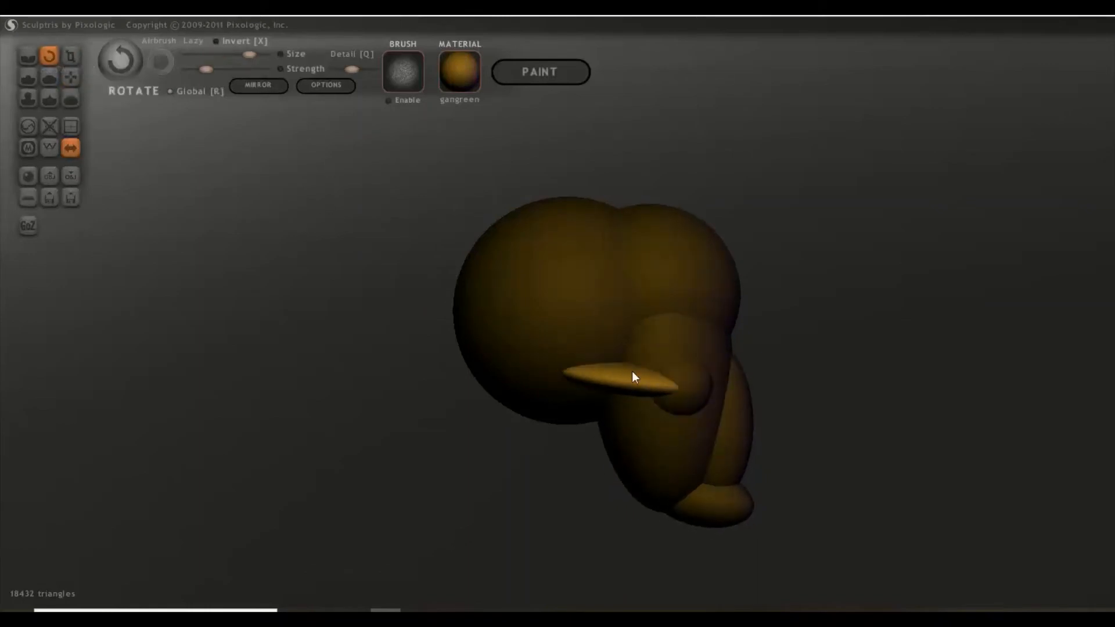
pyautogui.moveTo(667, 386); pyautogui.dragTo(540, 451)
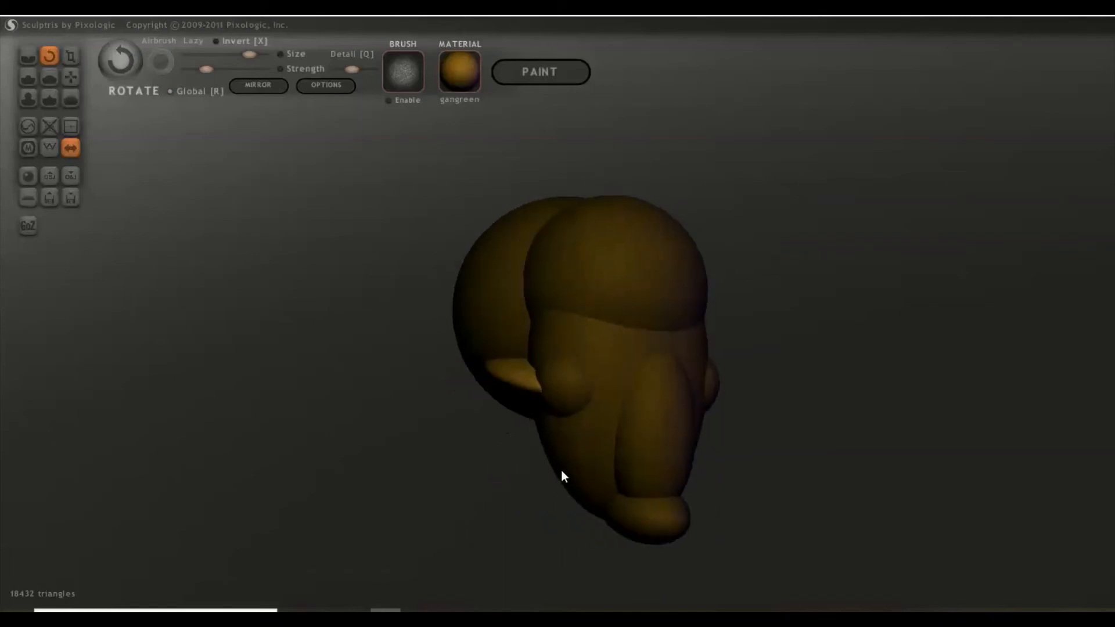
pyautogui.moveTo(566, 407); pyautogui.dragTo(552, 516)
pyautogui.moveTo(555, 477)
pyautogui.mouseDown()
pyautogui.moveTo(617, 487)
pyautogui.moveTo(574, 499)
pyautogui.moveTo(507, 492)
pyautogui.moveTo(518, 480)
pyautogui.mouseUp()
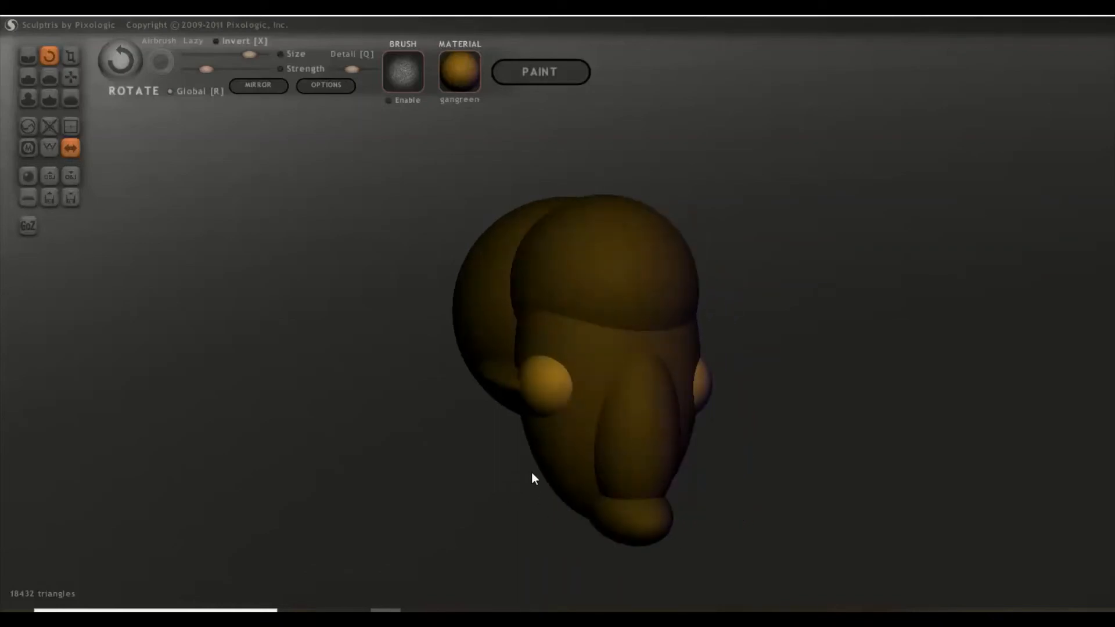
# - Add a mirrored pair of spheres beside the lower face and move them with Grab until they sit partly embedded in the jaw's sides
pyautogui.press('i')
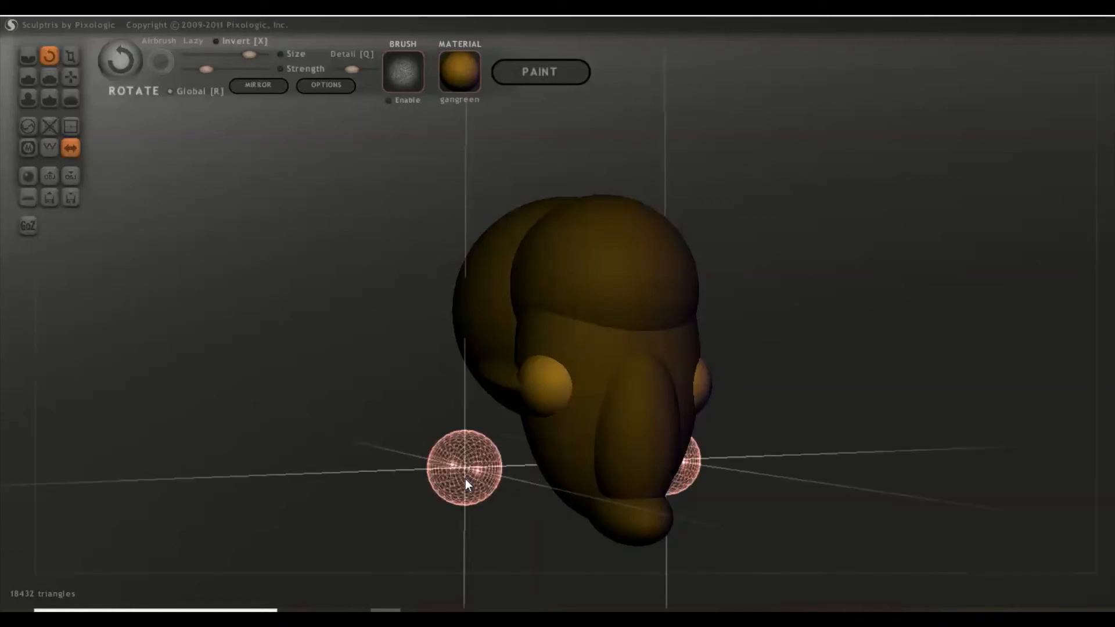
pyautogui.click(493, 482)
pyautogui.moveTo(462, 491); pyautogui.dragTo(428, 403)
pyautogui.moveTo(520, 470); pyautogui.dragTo(639, 328)
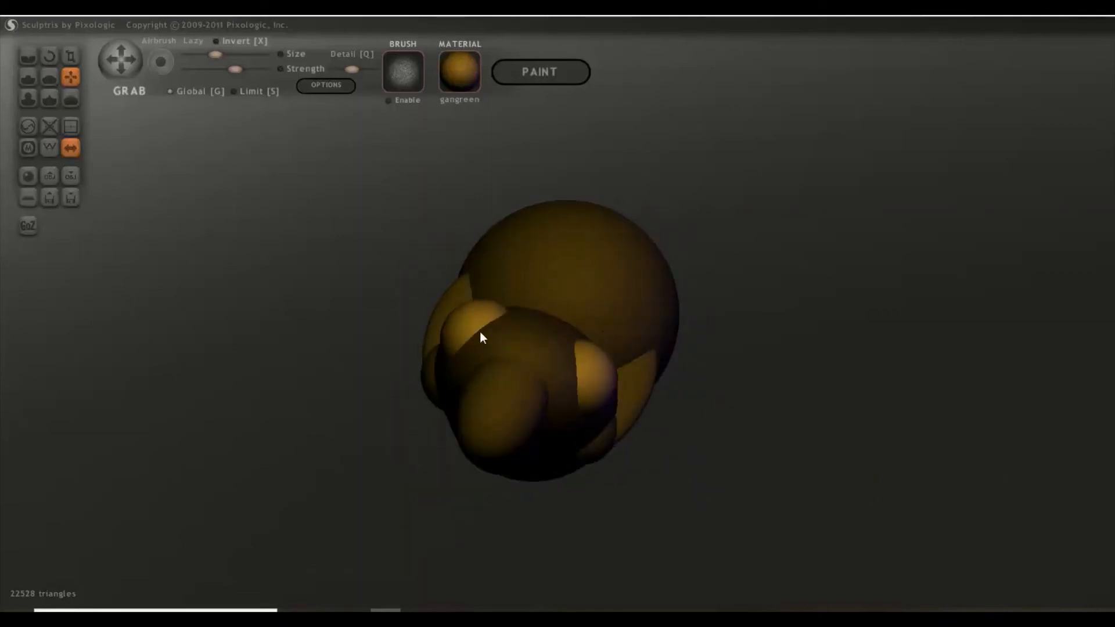
pyautogui.moveTo(459, 333); pyautogui.dragTo(802, 522)
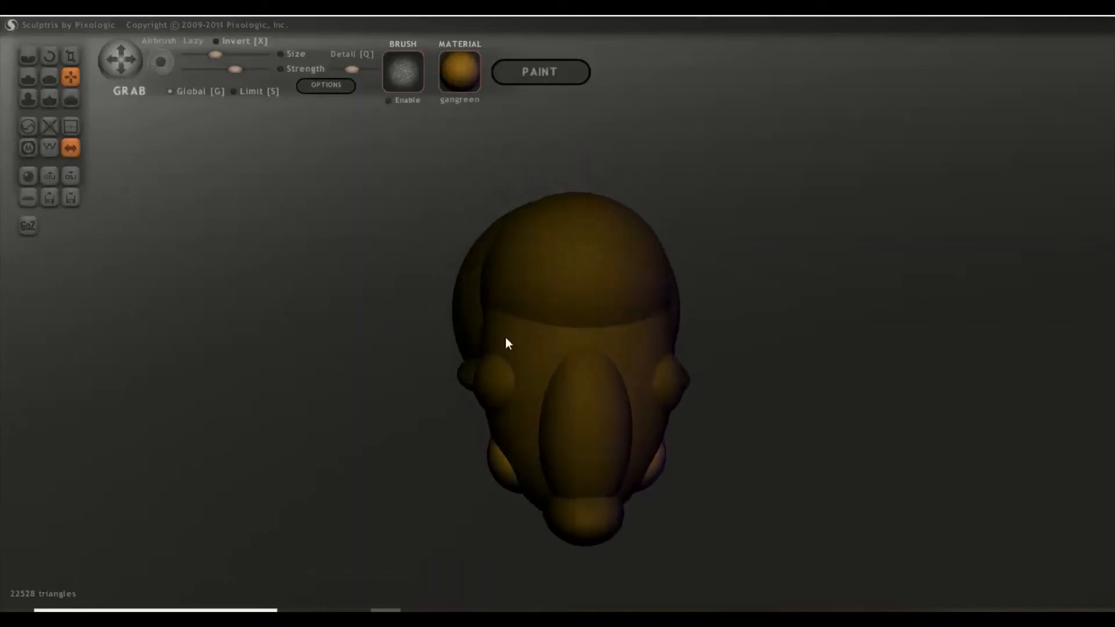
pyautogui.moveTo(505, 343); pyautogui.dragTo(489, 324)
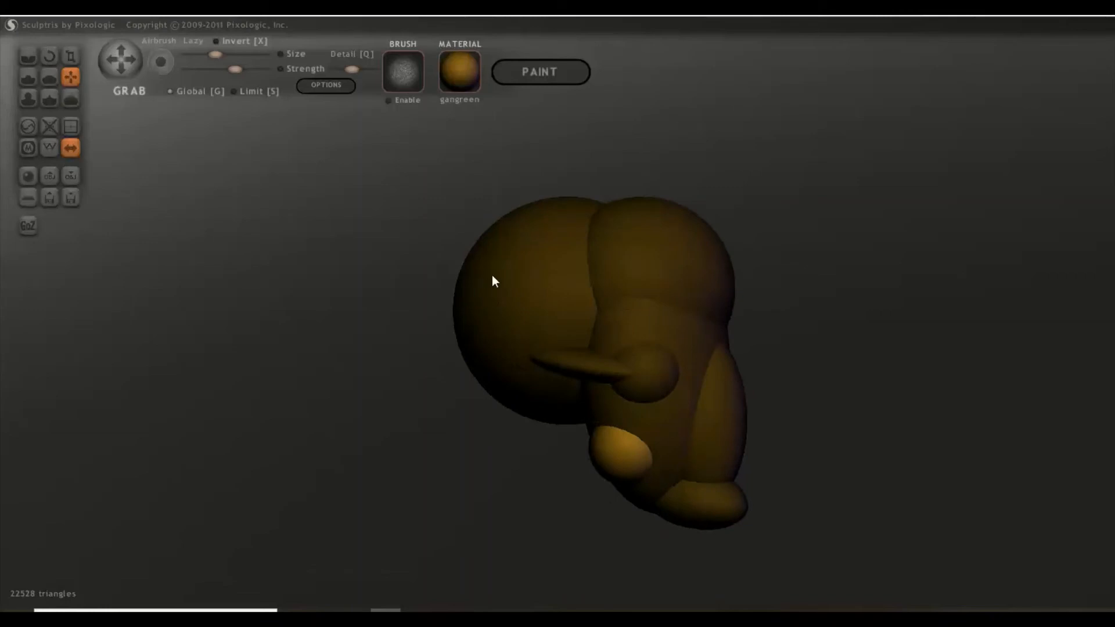
pyautogui.moveTo(428, 405); pyautogui.dragTo(464, 422)
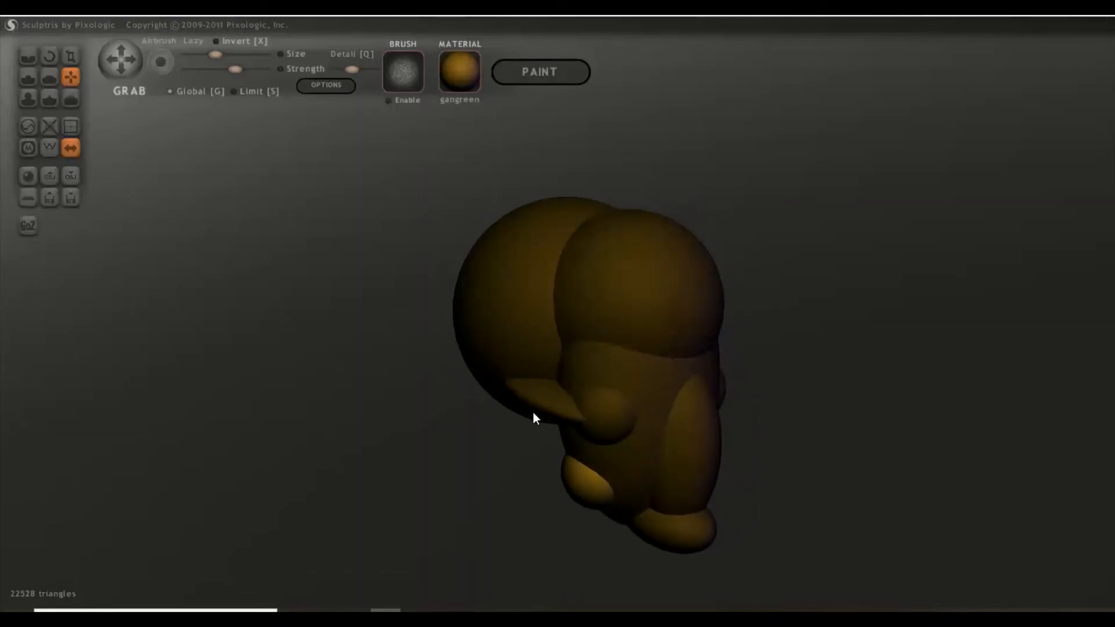
pyautogui.moveTo(533, 418); pyautogui.dragTo(497, 492)
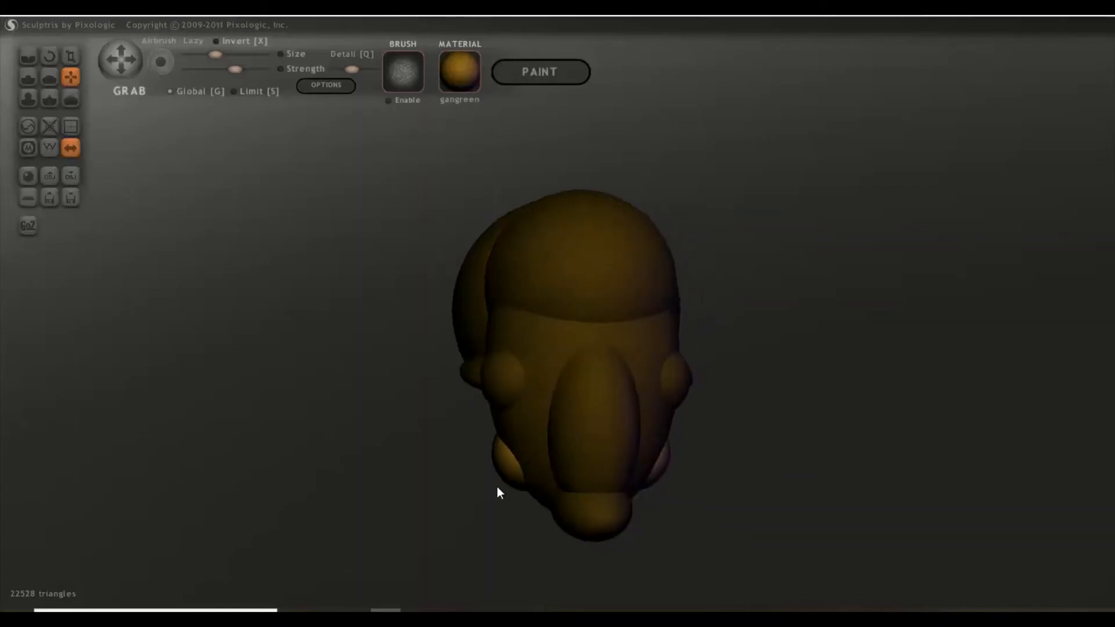
# - Stretch the mirrored jaw-side spheres vertically into ovals and move them up beneath the cheekbone discs
pyautogui.moveTo(602, 503); pyautogui.dragTo(641, 508)
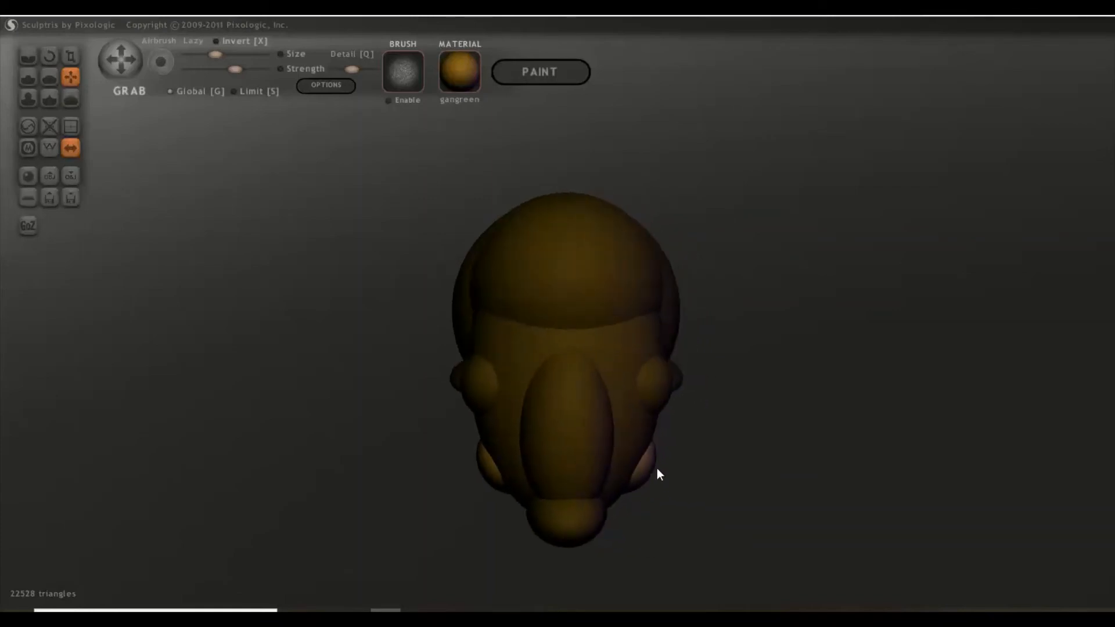
pyautogui.moveTo(650, 467)
pyautogui.mouseDown()
pyautogui.moveTo(548, 496)
pyautogui.moveTo(629, 499)
pyautogui.moveTo(576, 497)
pyautogui.moveTo(632, 485)
pyautogui.moveTo(629, 472)
pyautogui.mouseUp()
pyautogui.click(70, 56)
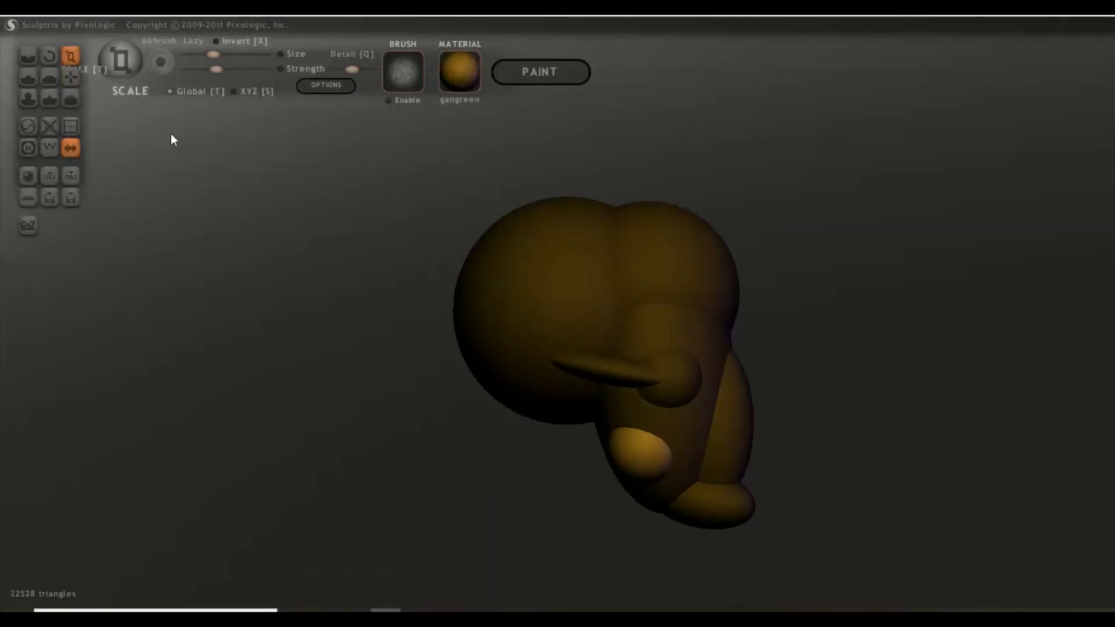
pyautogui.moveTo(643, 462); pyautogui.dragTo(612, 311)
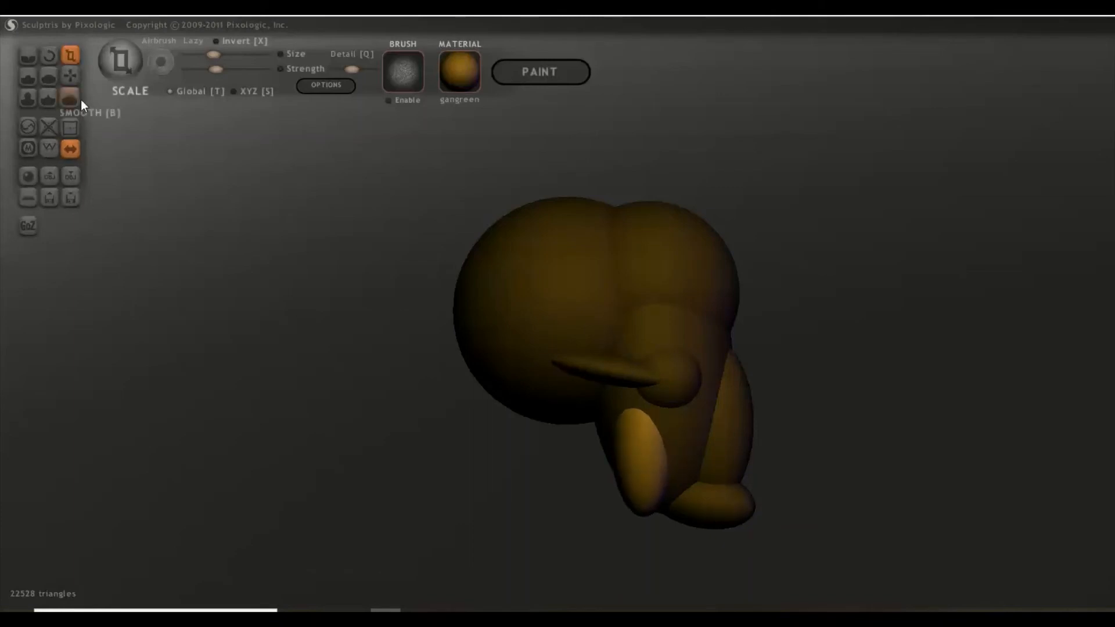
pyautogui.click(70, 77)
pyautogui.moveTo(640, 506); pyautogui.dragTo(637, 483)
pyautogui.moveTo(637, 484)
pyautogui.mouseDown(button='right')
pyautogui.moveTo(610, 513)
pyautogui.moveTo(383, 507)
pyautogui.mouseUp(button='right')
pyautogui.moveTo(618, 493)
pyautogui.mouseDown(button='right')
pyautogui.moveTo(532, 497)
pyautogui.moveTo(494, 475)
pyautogui.moveTo(553, 499)
pyautogui.moveTo(873, 478)
pyautogui.mouseUp(button='right')
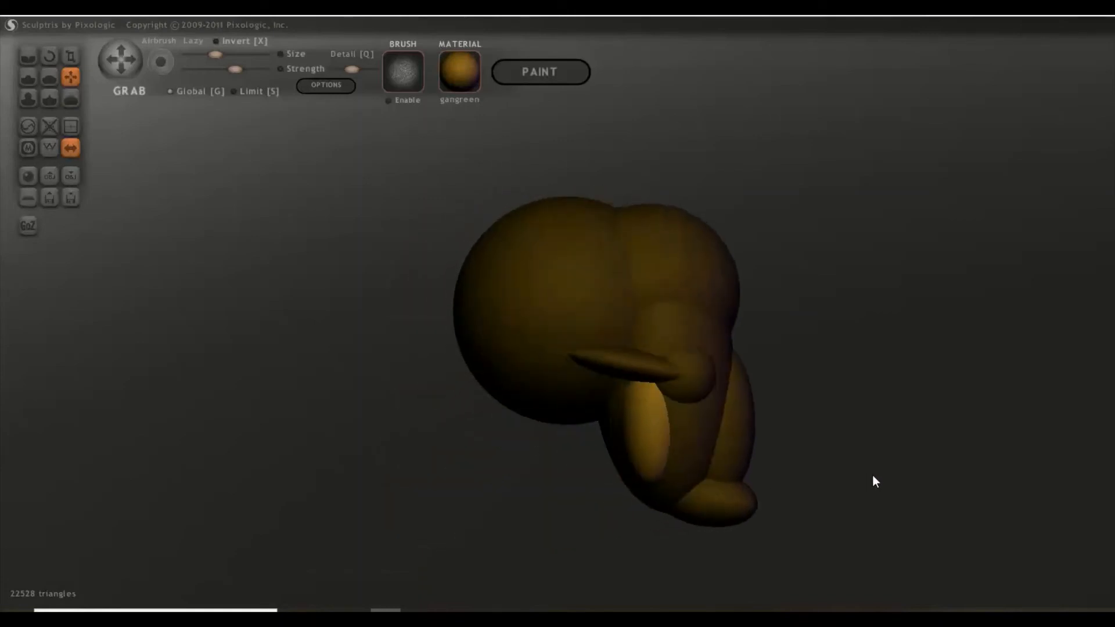
# - Rotate the jaw-side ovals so they lie against the head along the rear edge of the lower face
pyautogui.click(70, 55)
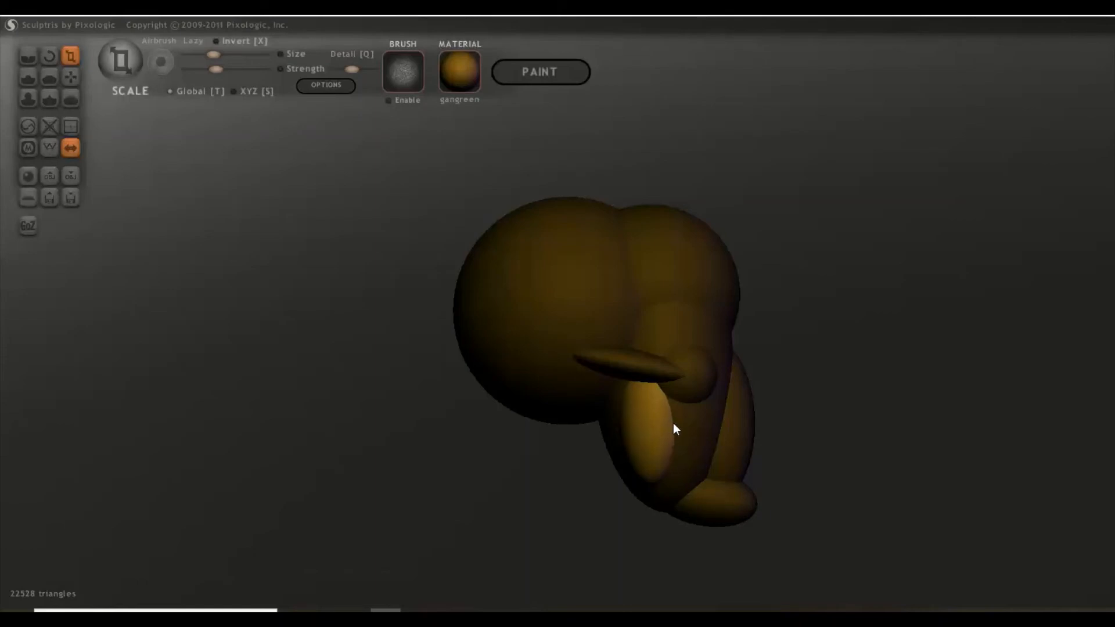
pyautogui.moveTo(681, 429); pyautogui.dragTo(347, 418, button='right')
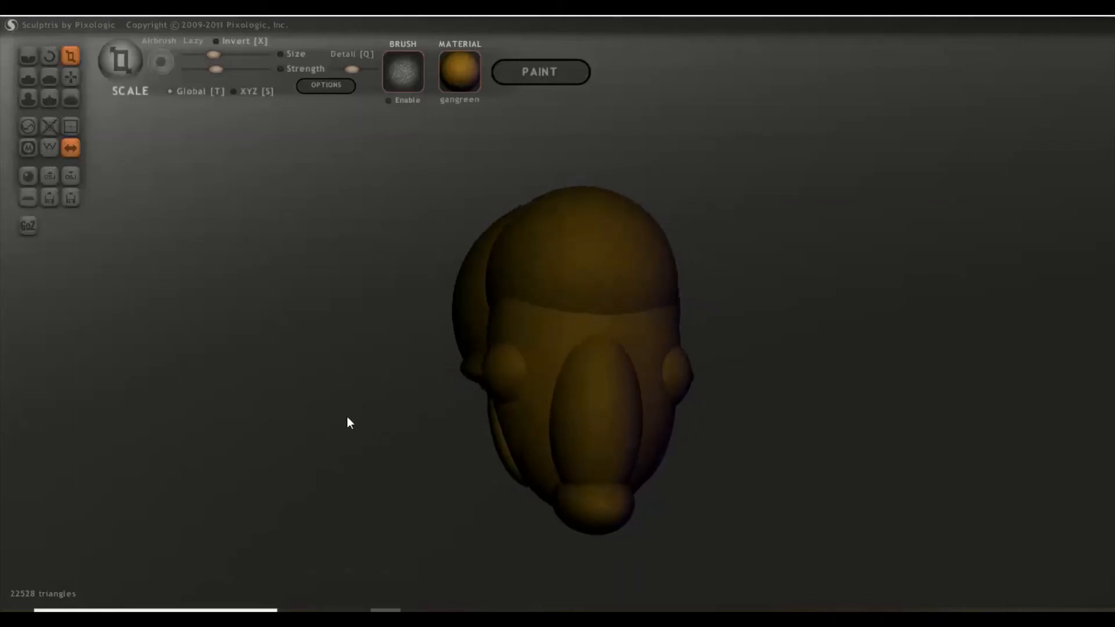
pyautogui.click(49, 55)
pyautogui.moveTo(569, 464); pyautogui.dragTo(509, 472)
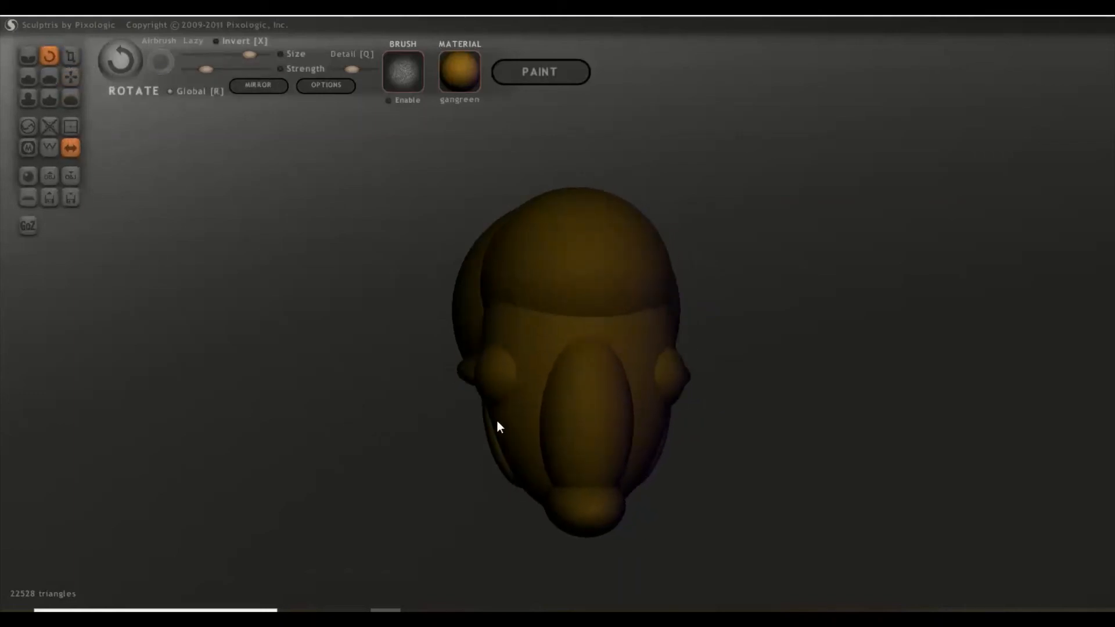
pyautogui.moveTo(492, 420); pyautogui.dragTo(570, 480)
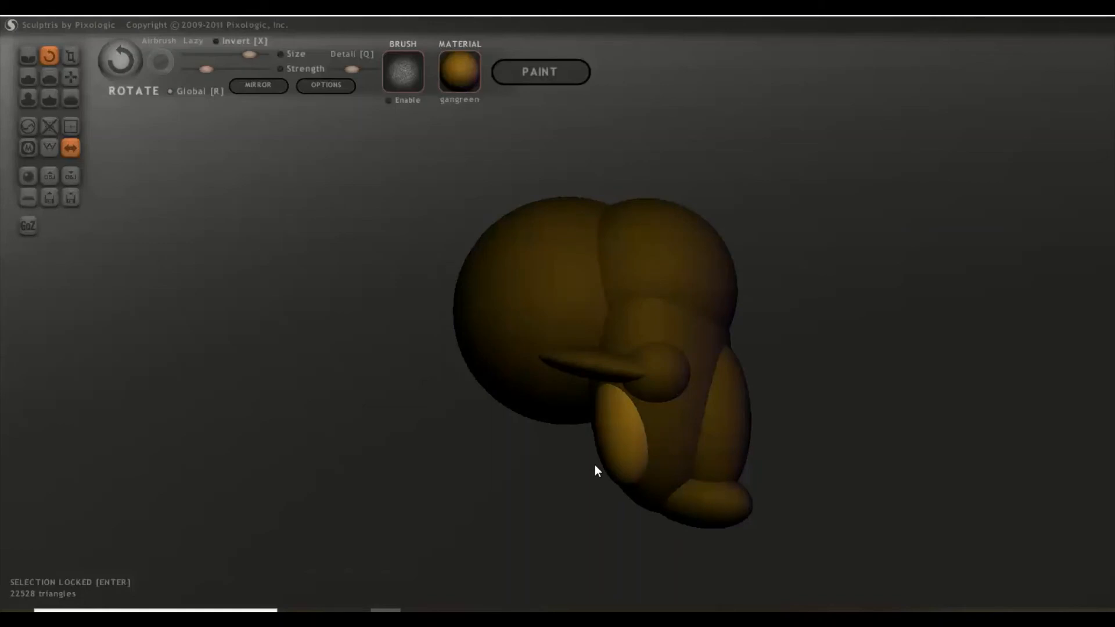
# - Duplicate the mirrored jaw-side ovals, place the copies beside the chin and scale them slimmer
pyautogui.press('space')
pyautogui.press('g')
pyautogui.moveTo(572, 498)
pyautogui.mouseDown()
pyautogui.moveTo(435, 487)
pyautogui.moveTo(347, 504)
pyautogui.moveTo(350, 455)
pyautogui.mouseUp()
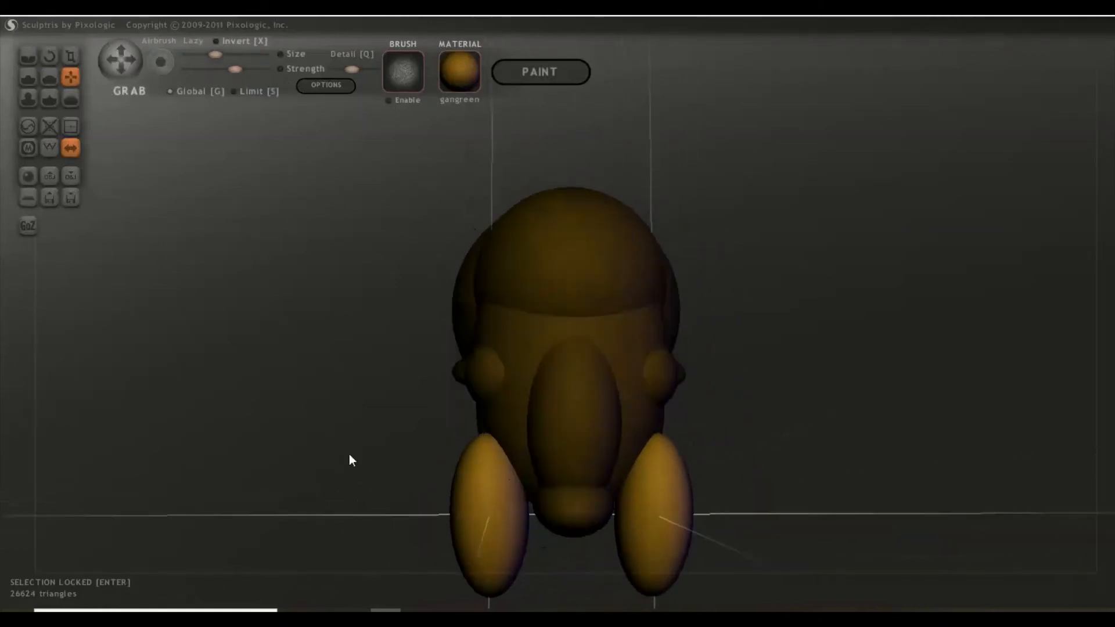
pyautogui.click(69, 56)
pyautogui.moveTo(513, 518); pyautogui.dragTo(683, 499)
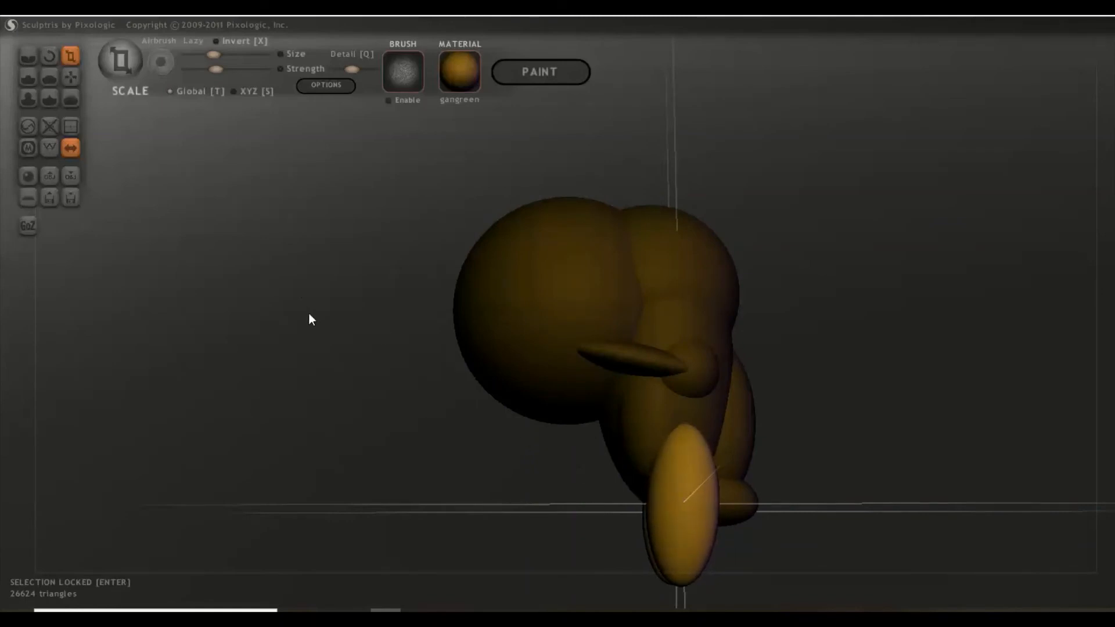
# - Rotate the slim oval copies from upright to lying front to back along the lower jaw
pyautogui.moveTo(309, 313); pyautogui.dragTo(314, 314)
pyautogui.click(50, 57)
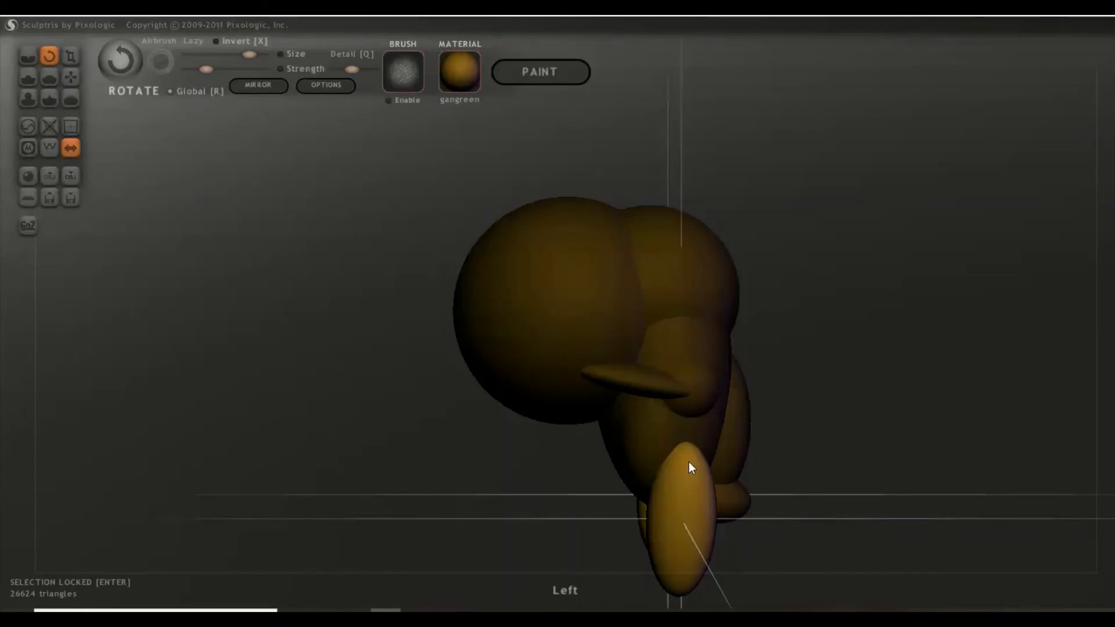
pyautogui.moveTo(688, 461); pyautogui.dragTo(562, 554)
pyautogui.scroll(-3, 561, 558)
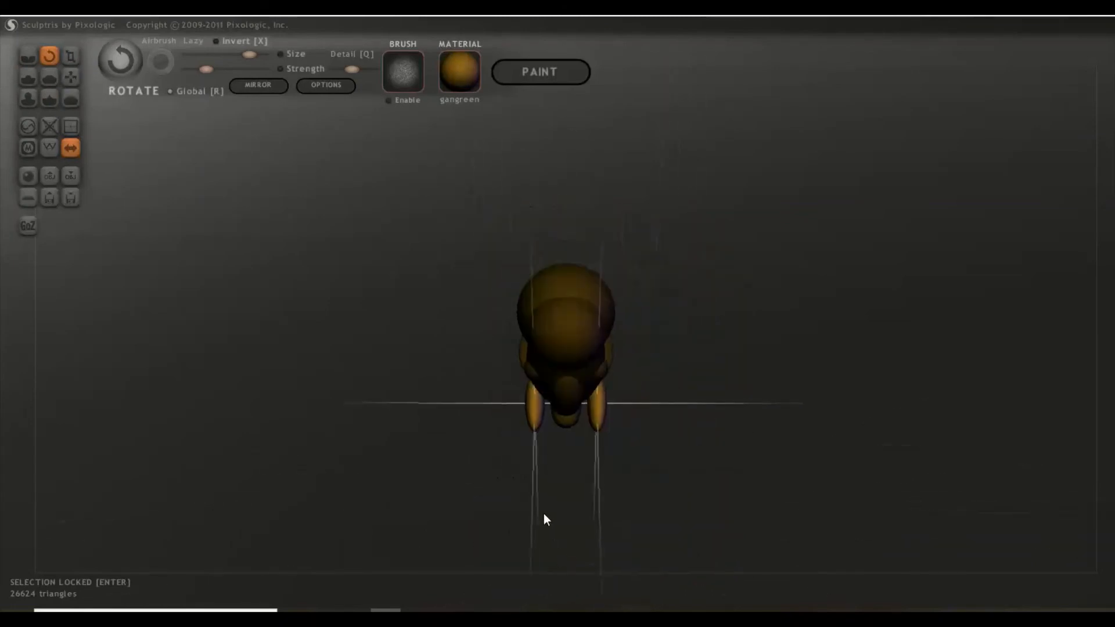
pyautogui.moveTo(535, 393); pyautogui.dragTo(398, 227)
pyautogui.scroll(3, 398, 232)
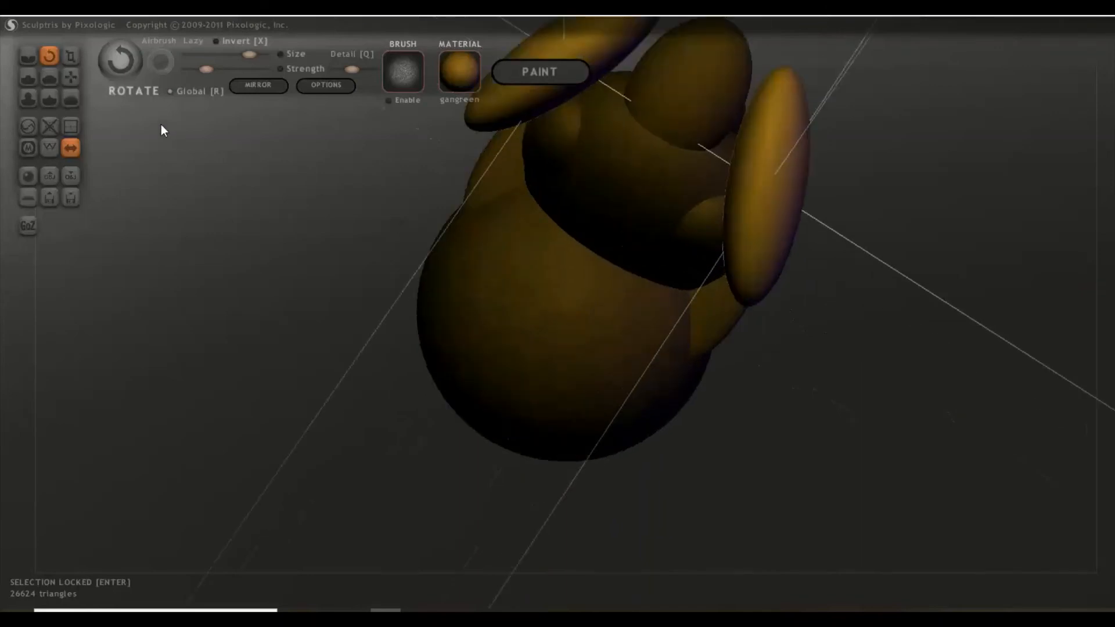
# - Move the horizontal ovals under the side jaw pieces with Grab and shorten them along their length
pyautogui.click(67, 76)
pyautogui.scroll(-3, 619, 161)
pyautogui.moveTo(567, 129); pyautogui.dragTo(652, 457)
pyautogui.click(70, 56)
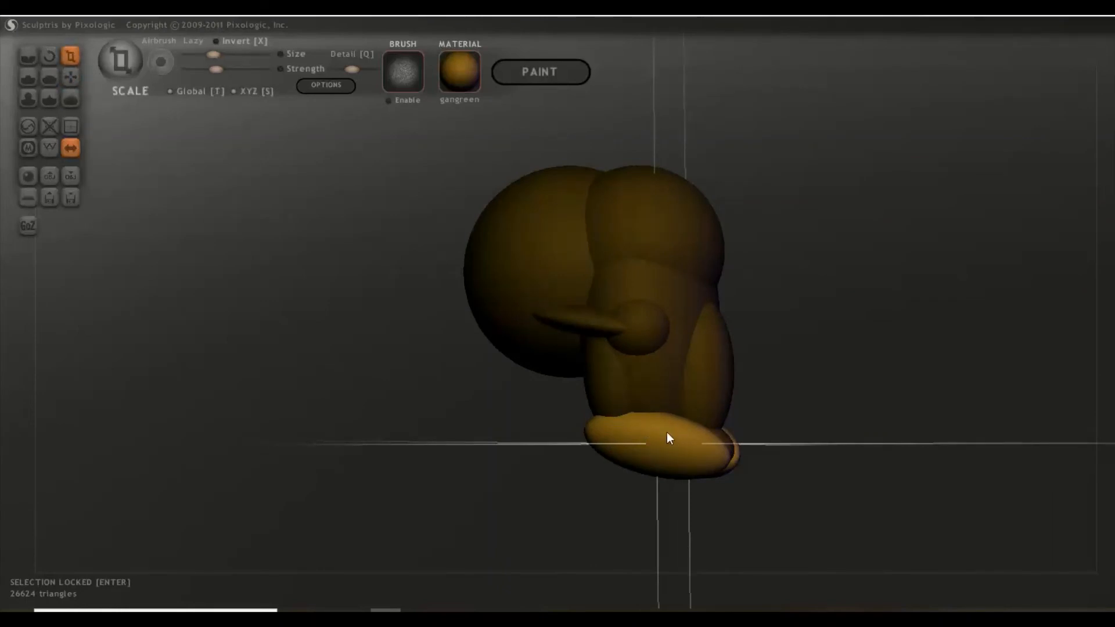
pyautogui.moveTo(666, 432); pyautogui.dragTo(602, 455)
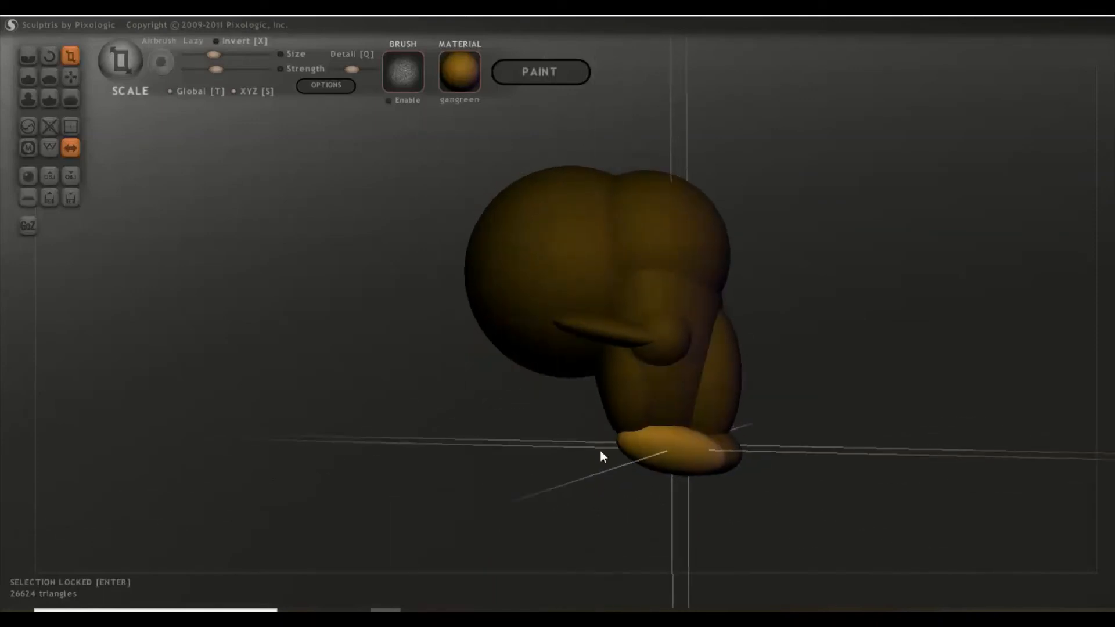
# - Fit the lower jaw ovals between the chin and side jaw pieces, rotating them to follow the jawline, then release the selection
pyautogui.click(71, 78)
pyautogui.scroll(3, 679, 479)
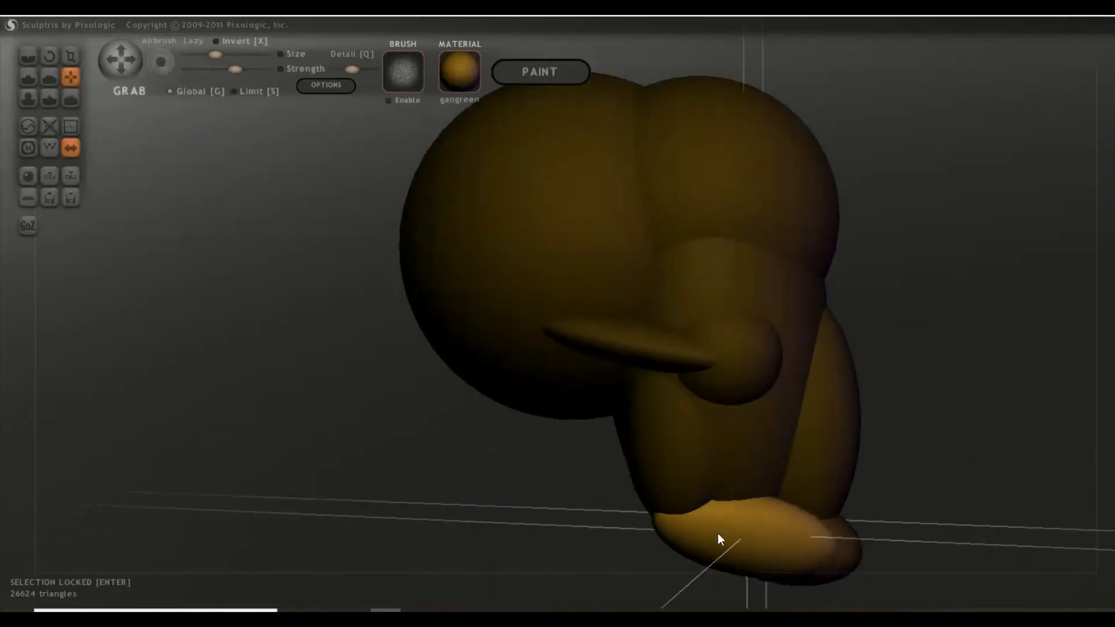
pyautogui.moveTo(718, 533); pyautogui.dragTo(652, 508)
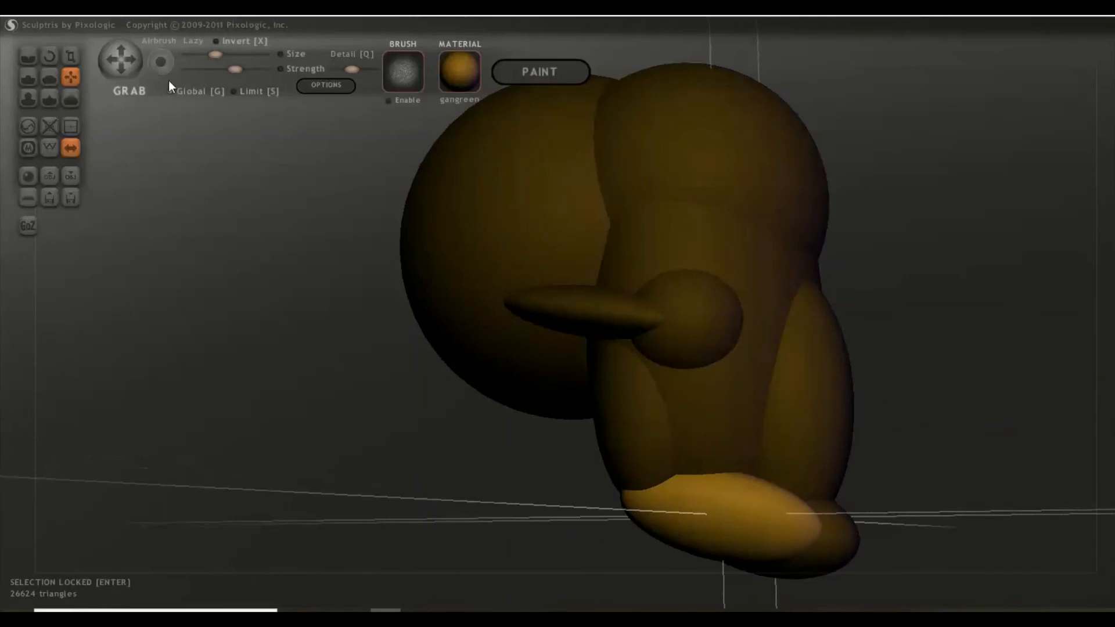
pyautogui.click(49, 56)
pyautogui.moveTo(137, 169); pyautogui.dragTo(320, 361)
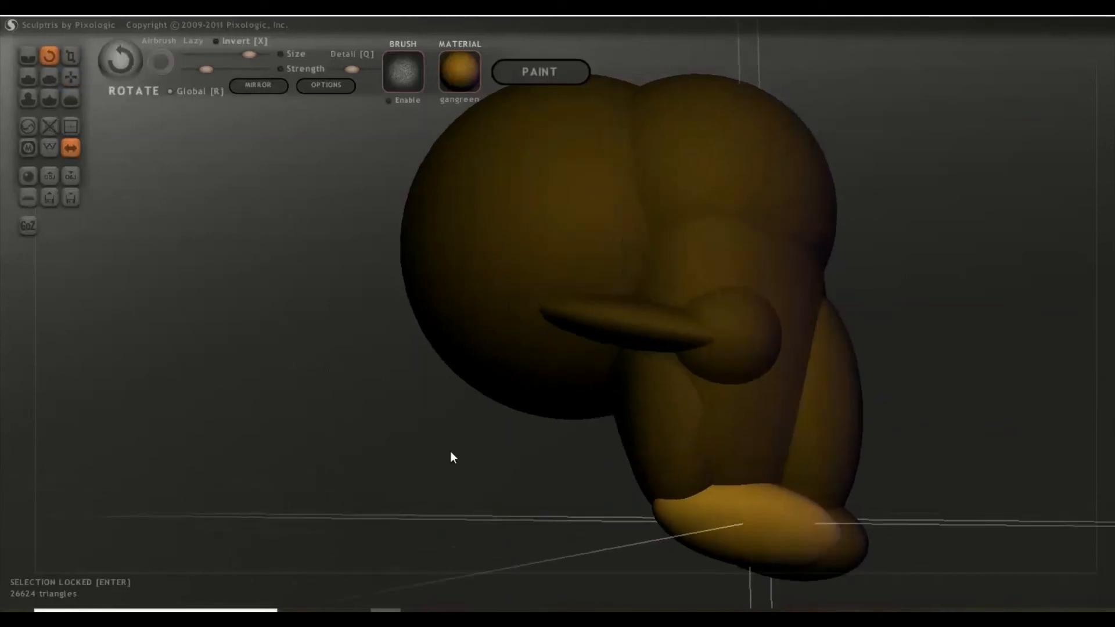
pyautogui.moveTo(452, 458); pyautogui.dragTo(585, 469)
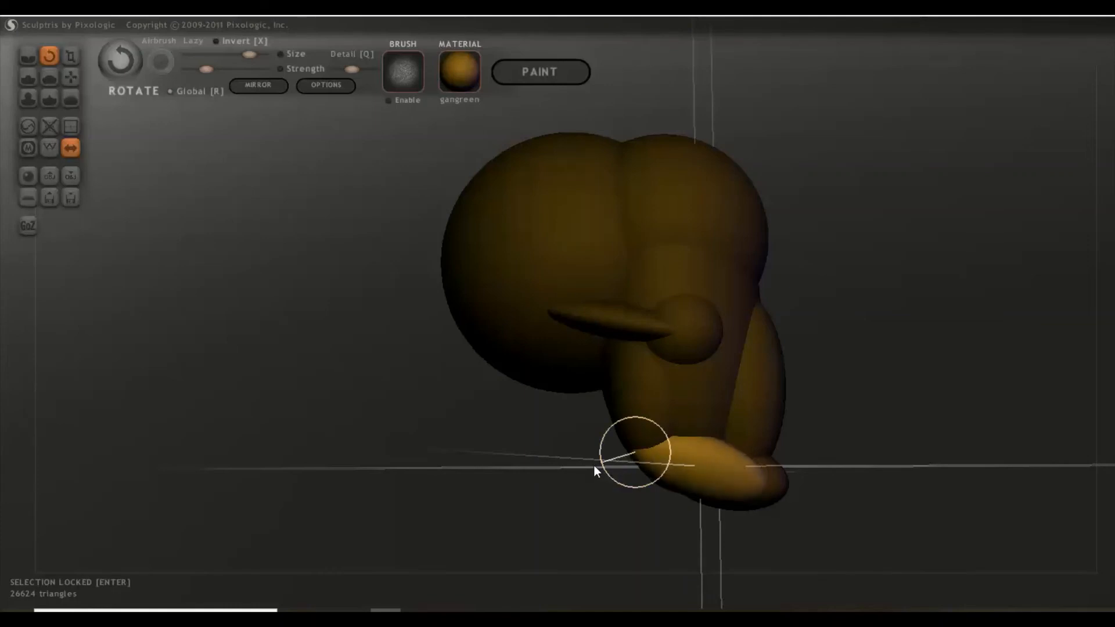
pyautogui.moveTo(594, 465); pyautogui.dragTo(427, 484)
pyautogui.moveTo(477, 486)
pyautogui.mouseDown()
pyautogui.moveTo(518, 493)
pyautogui.moveTo(427, 501)
pyautogui.moveTo(448, 478)
pyautogui.moveTo(700, 479)
pyautogui.mouseUp()
pyautogui.scroll(5, 456, 483)
pyautogui.scroll(-5, 591, 484)
pyautogui.scroll(3, 534, 391)
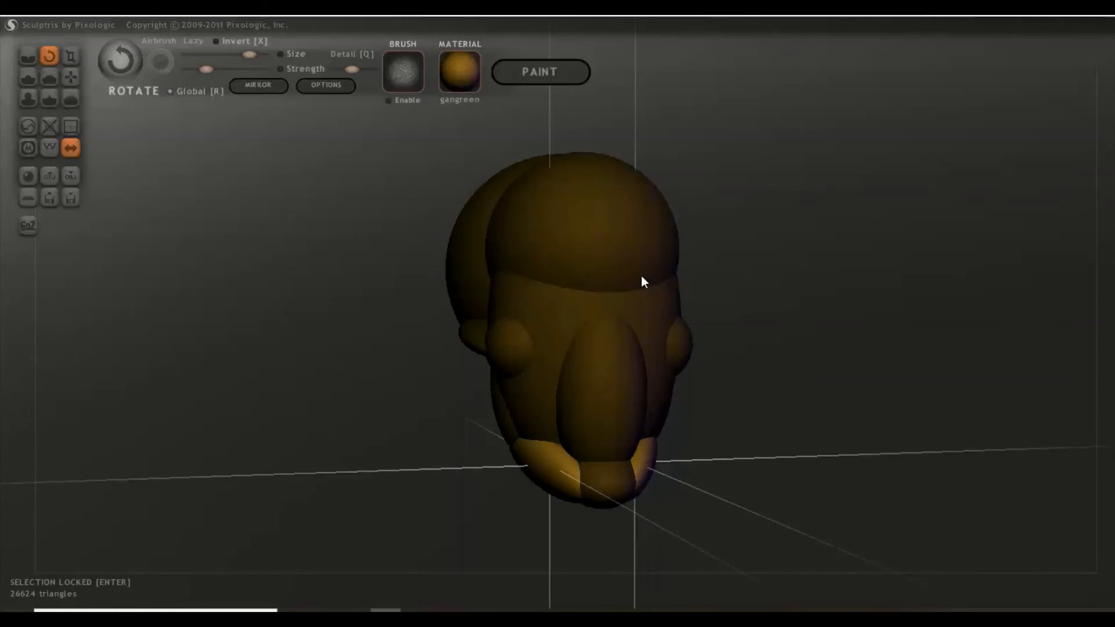
pyautogui.moveTo(776, 364); pyautogui.dragTo(788, 375)
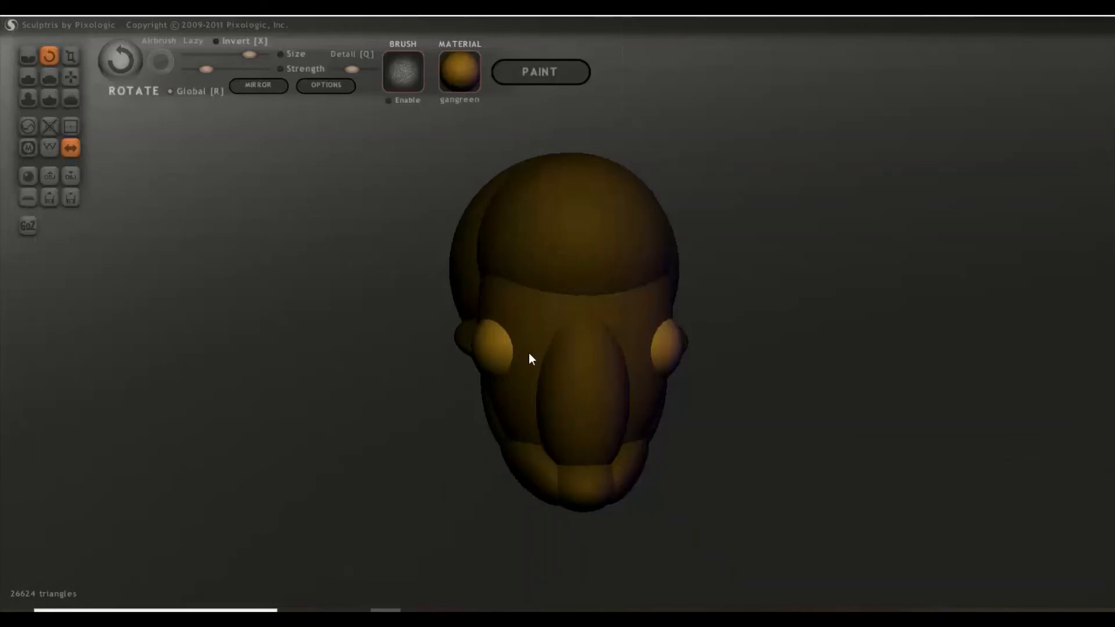
# - Add a mirrored pair of spheres on the forehead above the nose and scale them to about half size
pyautogui.press('space')
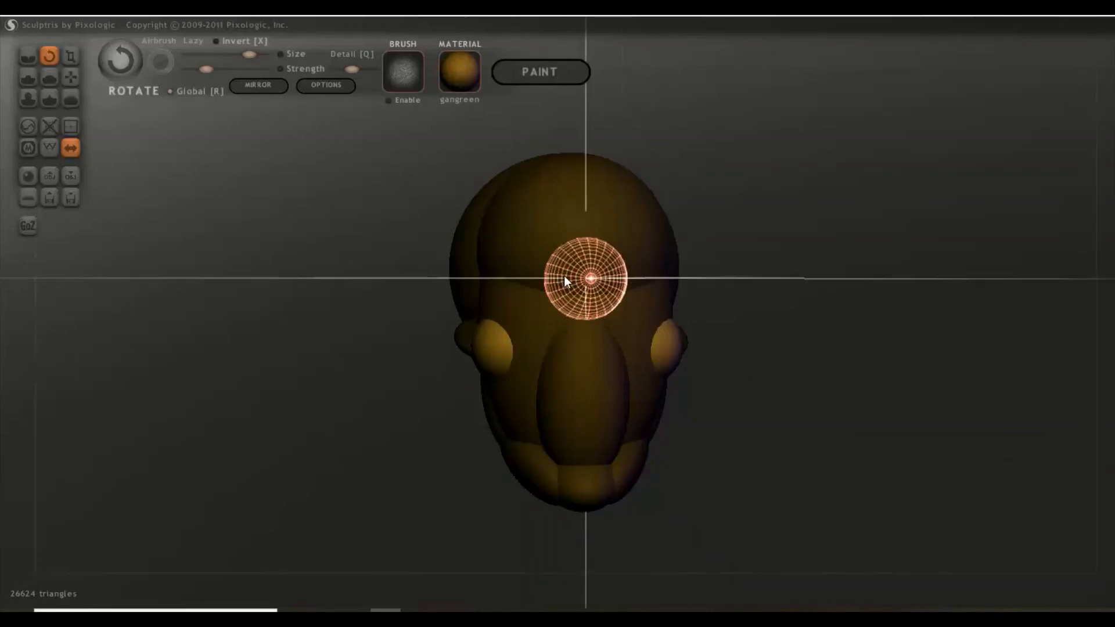
pyautogui.click(542, 264)
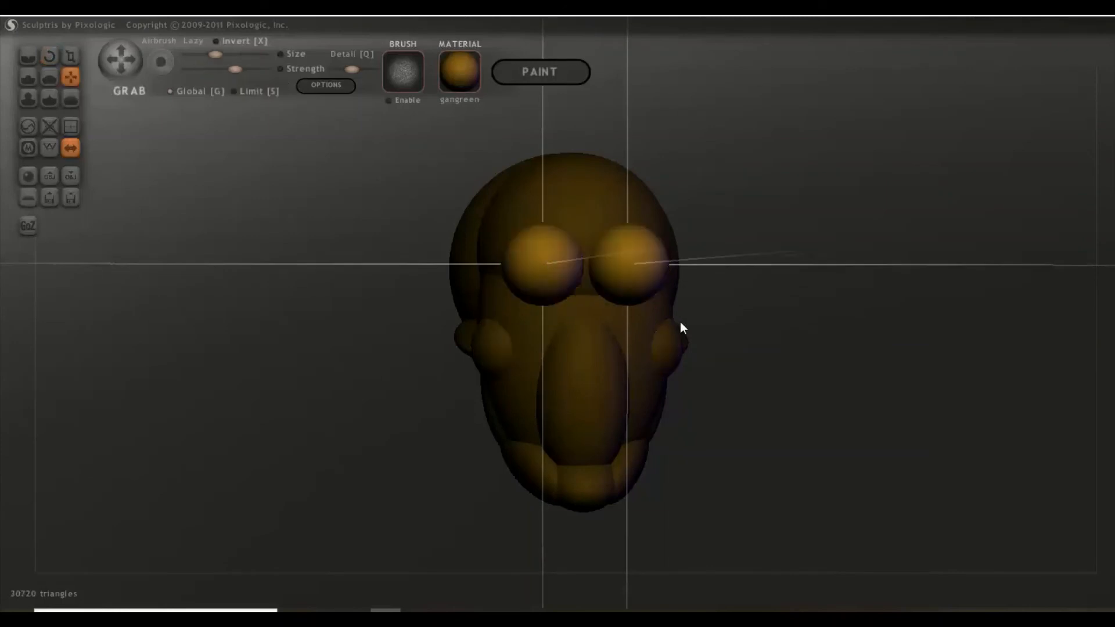
pyautogui.click(70, 52)
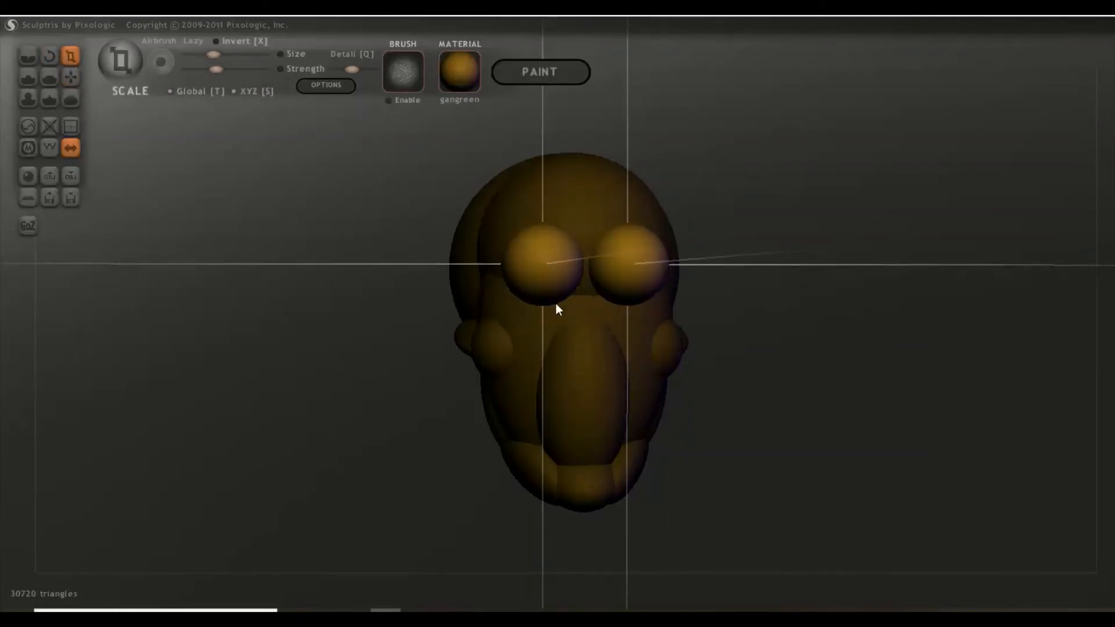
pyautogui.moveTo(552, 264); pyautogui.dragTo(405, 380)
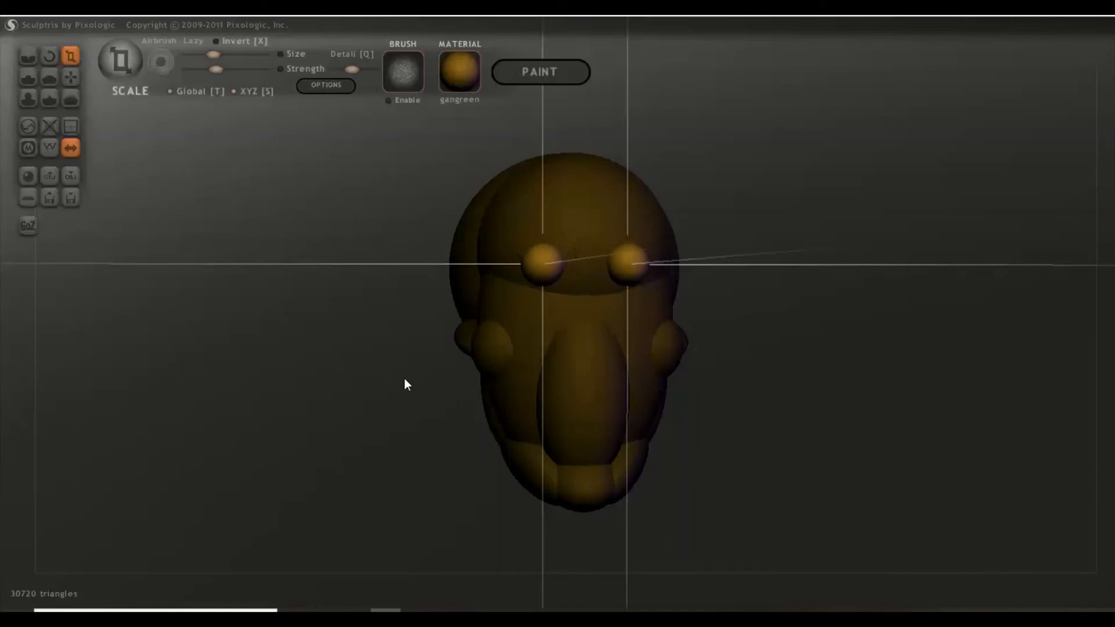
# - Move the small brow spheres closer together above the nose with Grab and embed them partly in the forehead
pyautogui.click(77, 79)
pyautogui.moveTo(254, 228); pyautogui.dragTo(209, 231)
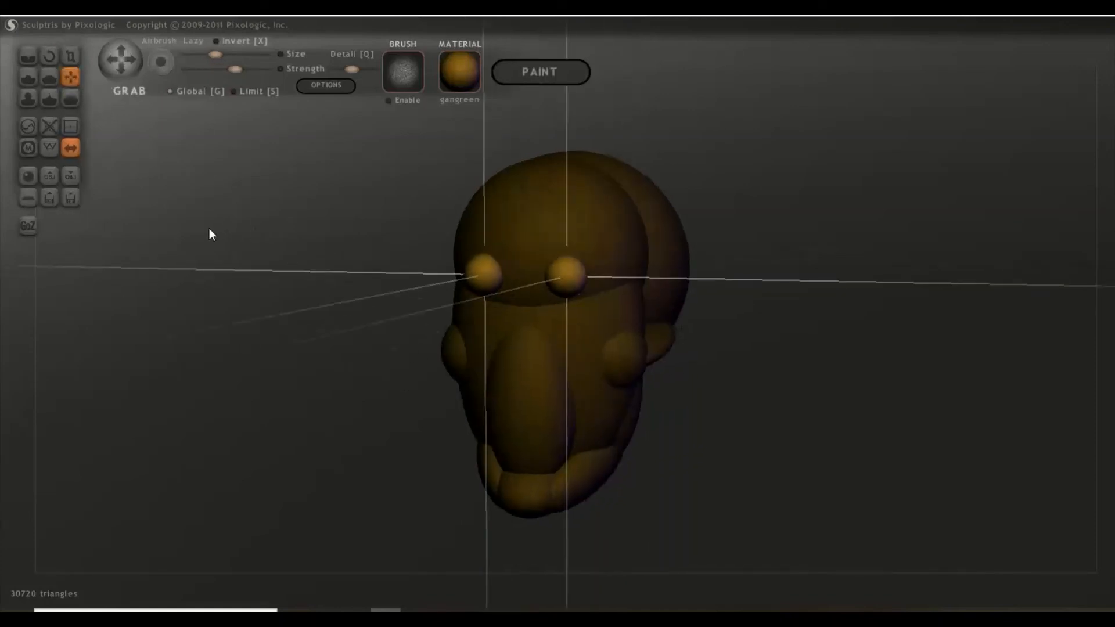
pyautogui.moveTo(486, 277); pyautogui.dragTo(516, 288)
pyautogui.moveTo(448, 308); pyautogui.dragTo(579, 303)
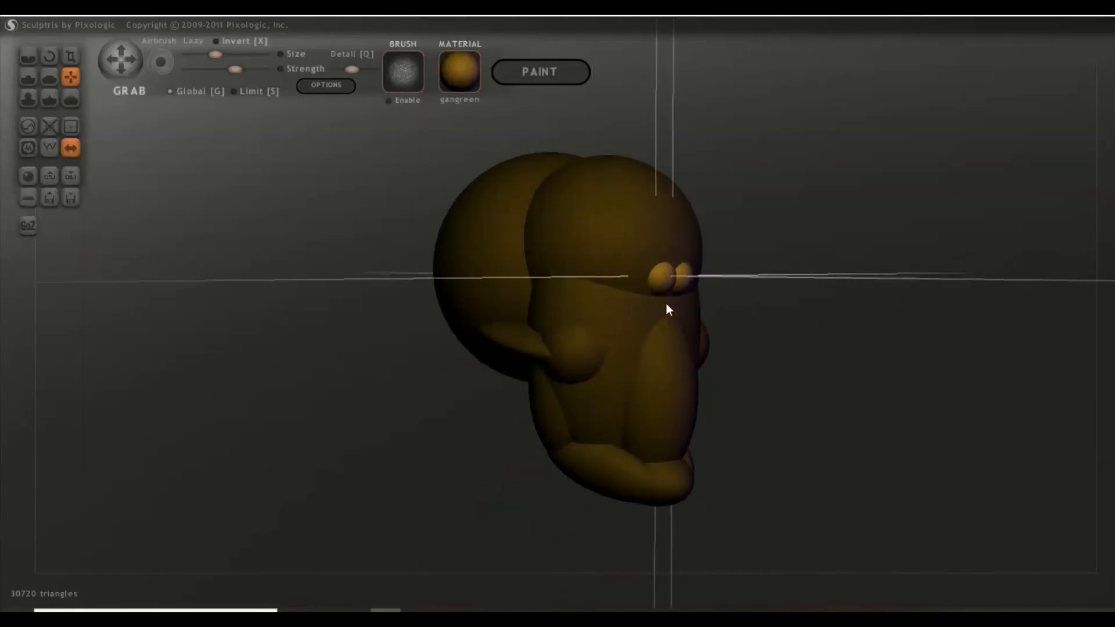
pyautogui.moveTo(667, 304); pyautogui.dragTo(527, 267)
pyautogui.scroll(3, 384, 279)
pyautogui.moveTo(459, 309); pyautogui.dragTo(663, 312, button='right')
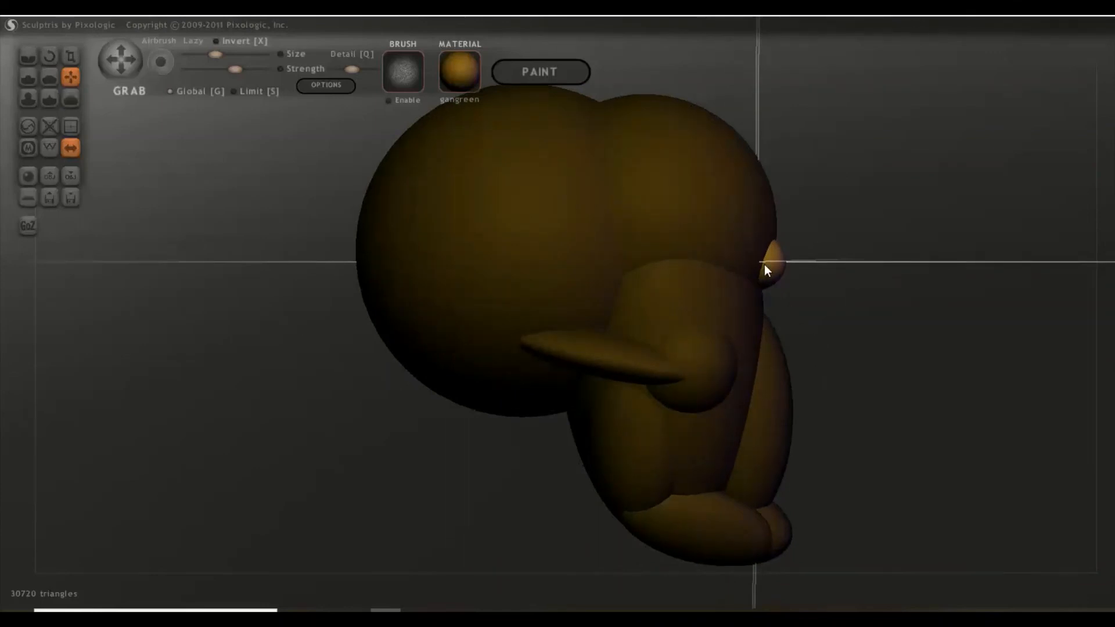
pyautogui.moveTo(764, 263); pyautogui.dragTo(765, 264)
pyautogui.moveTo(857, 291); pyautogui.dragTo(650, 291, button='right')
pyautogui.scroll(-2, 773, 327)
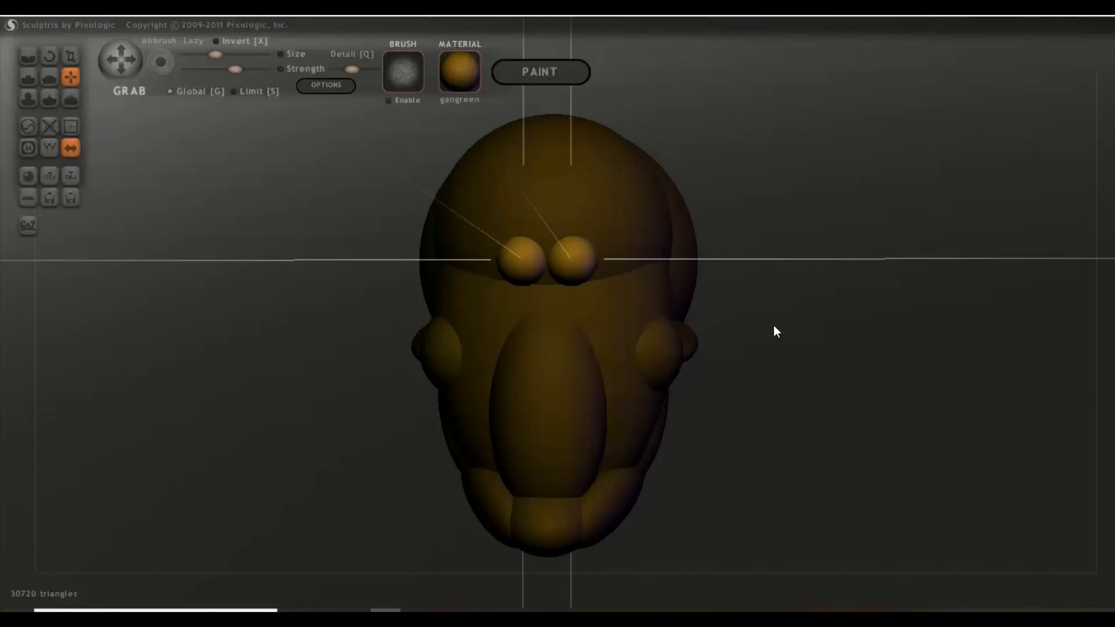
pyautogui.moveTo(833, 351)
pyautogui.mouseDown(button='right')
pyautogui.moveTo(674, 365)
pyautogui.moveTo(841, 346)
pyautogui.mouseUp(button='right')
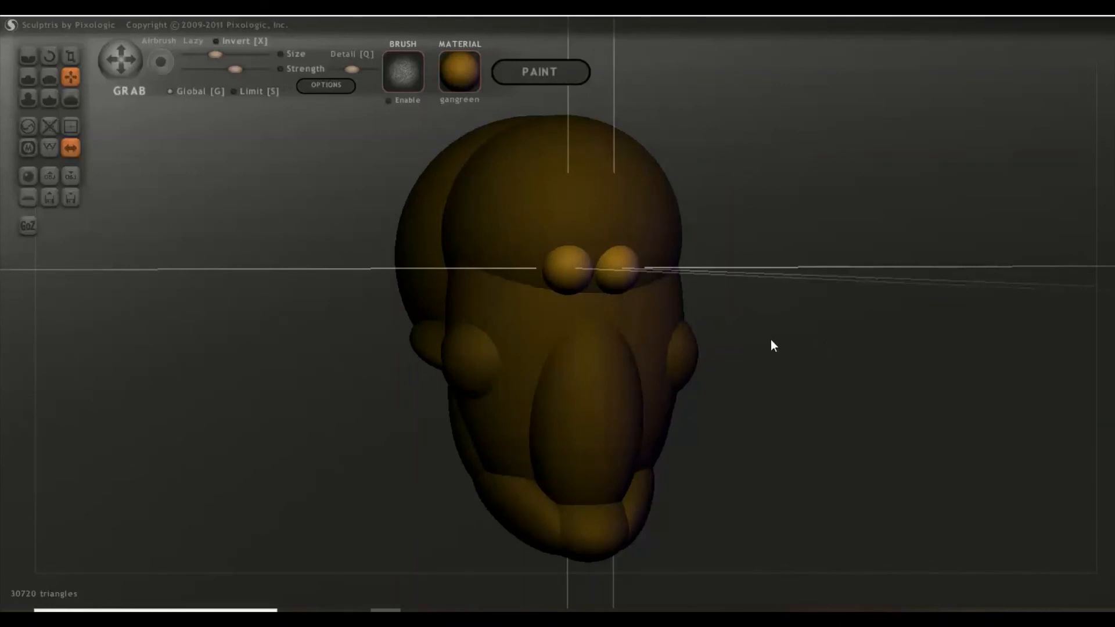
# - Add a mirrored pair of spheres outside the small brow spheres and scale them into long, thin horizontal ovals
pyautogui.press('v')
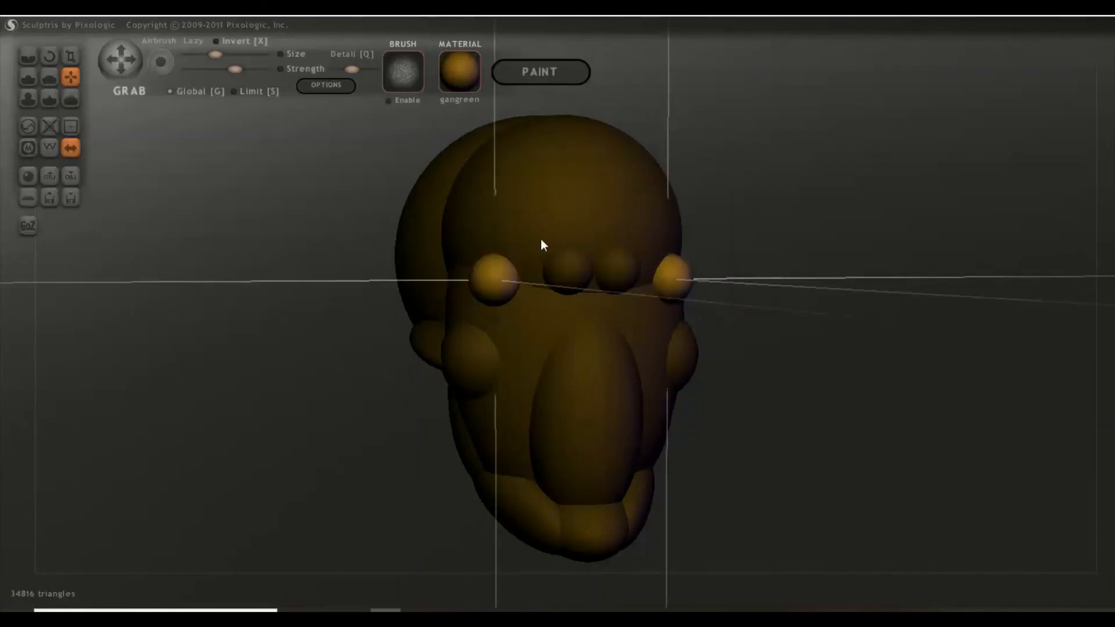
pyautogui.click(68, 57)
pyautogui.moveTo(230, 192); pyautogui.dragTo(271, 242, button='right')
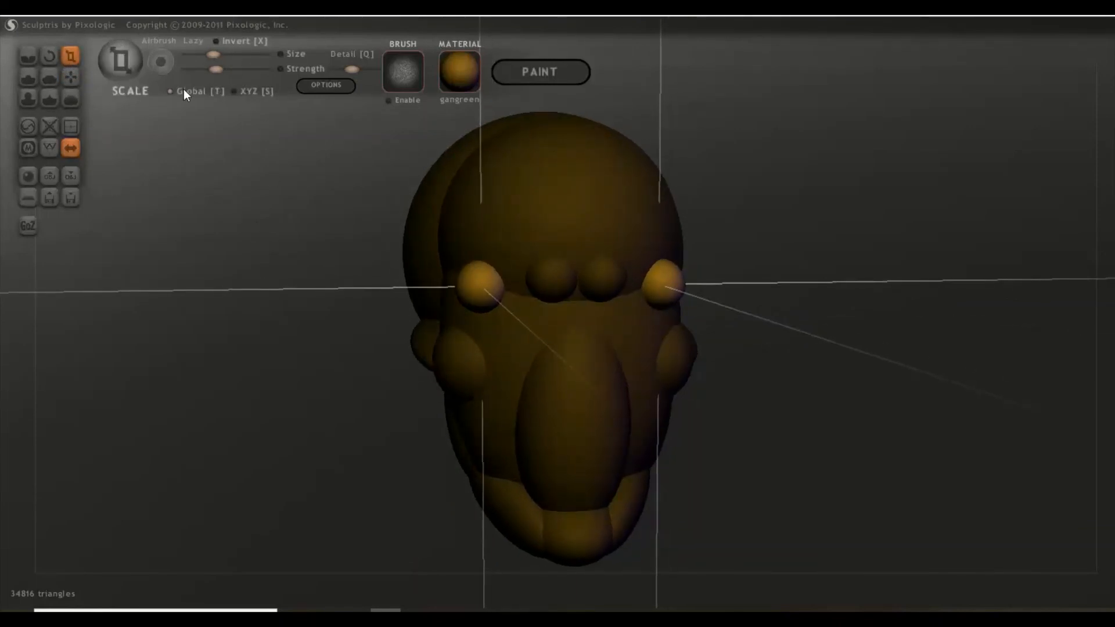
pyautogui.moveTo(476, 293); pyautogui.dragTo(572, 527)
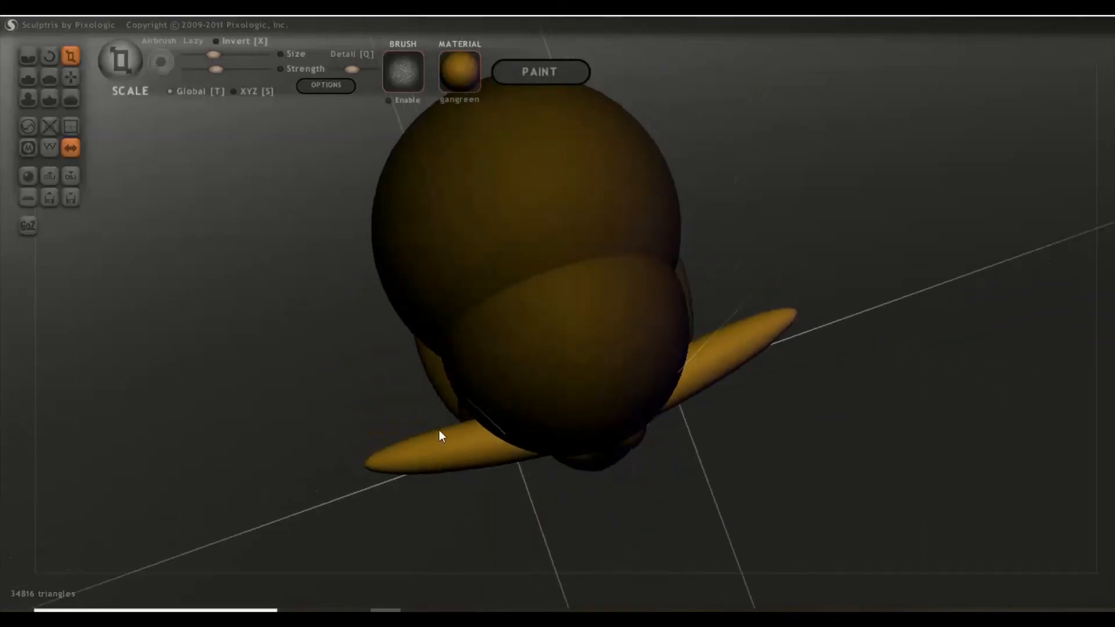
pyautogui.moveTo(450, 475); pyautogui.dragTo(422, 322)
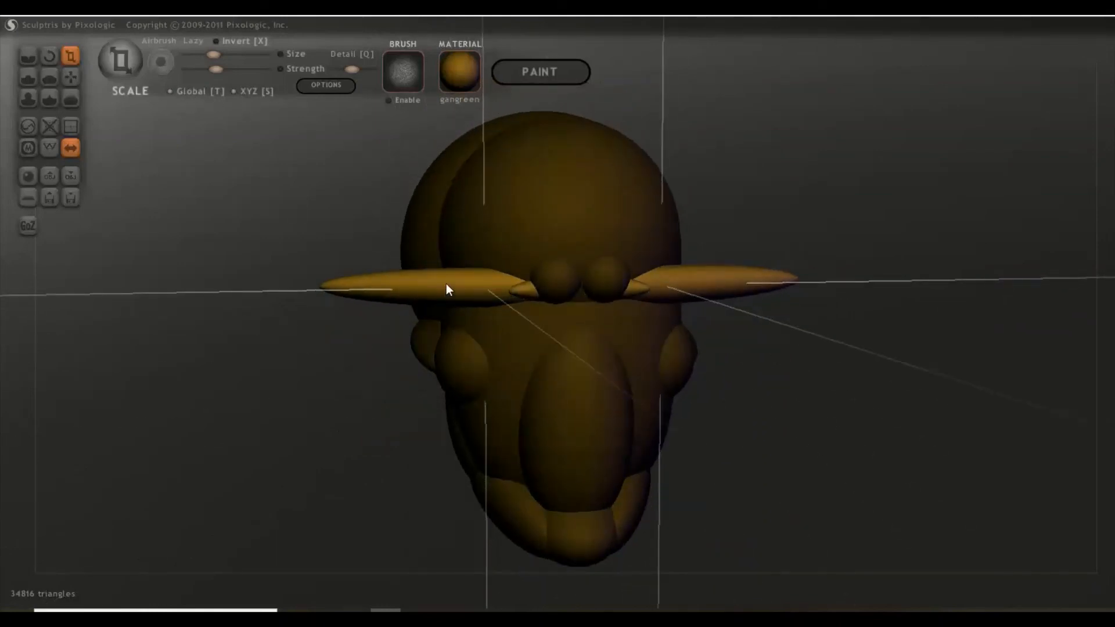
pyautogui.moveTo(446, 289); pyautogui.dragTo(489, 485)
# - Move the thin brow ovals forward on the face with Grab, level with the small brow spheres
pyautogui.click(70, 77)
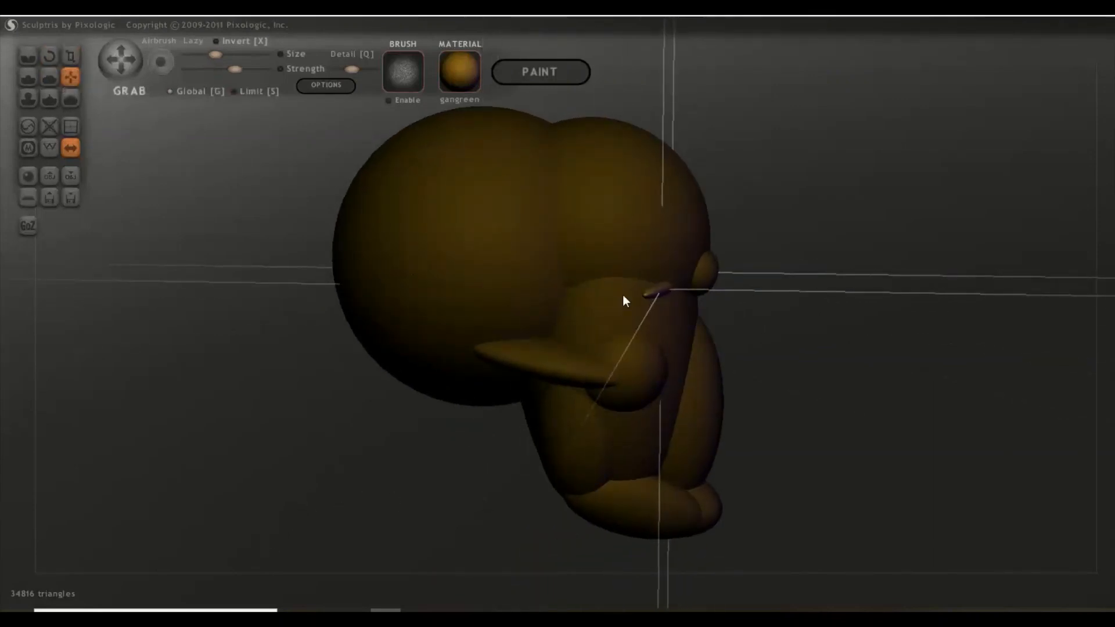
pyautogui.moveTo(645, 296); pyautogui.dragTo(674, 300)
pyautogui.moveTo(647, 338); pyautogui.dragTo(582, 332, button='right')
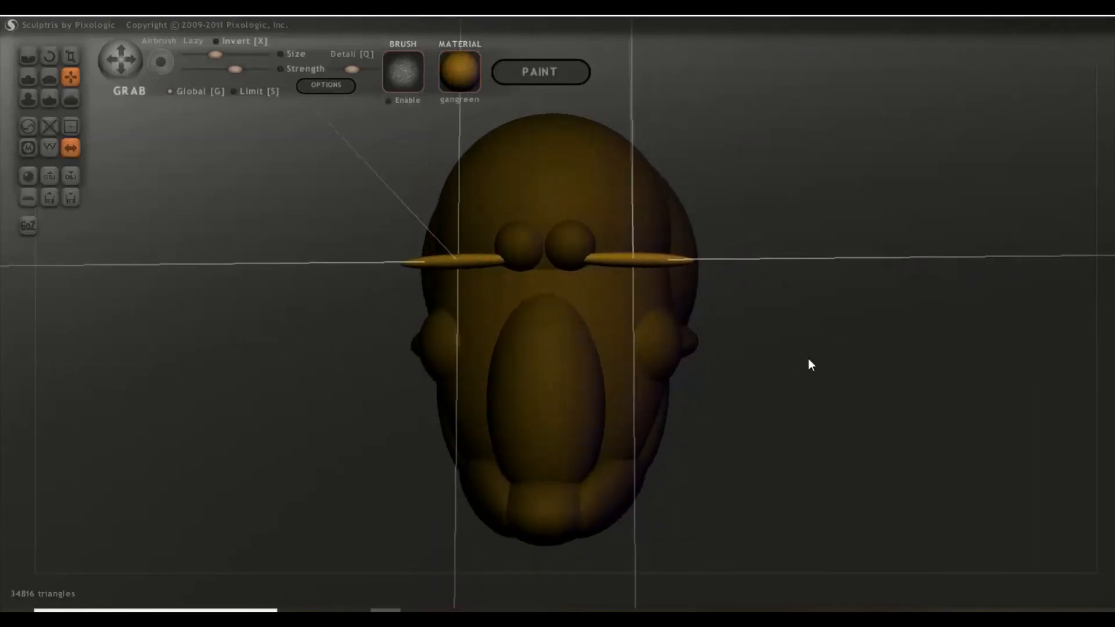
pyautogui.keyDown('shift'); pyautogui.moveTo(808, 359); pyautogui.dragTo(734, 340, button='right'); pyautogui.keyUp('shift')
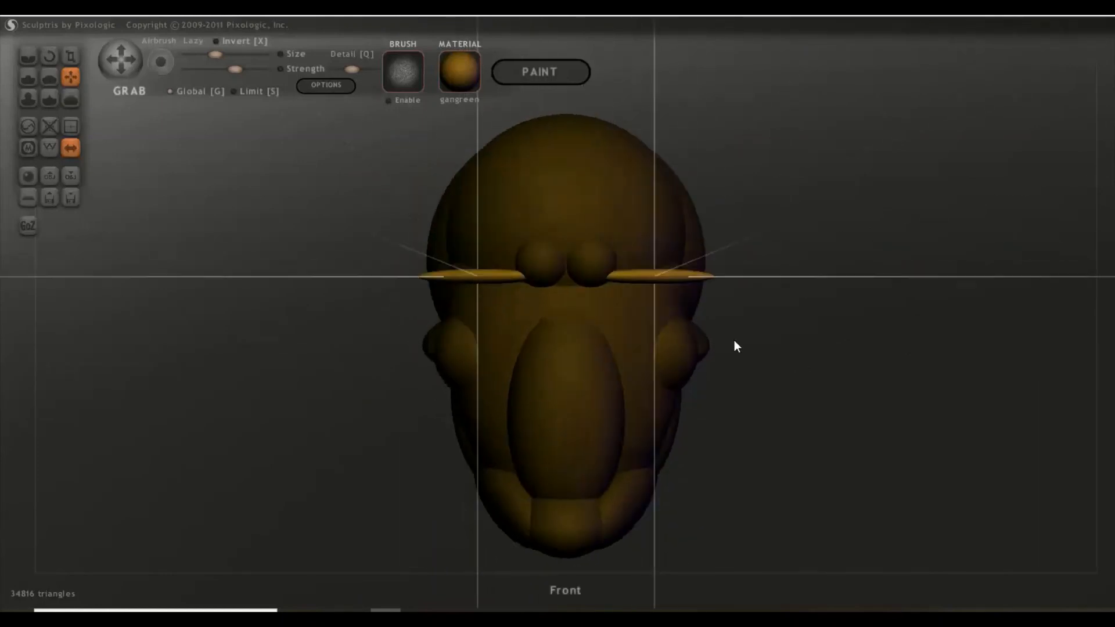
# - Rotate the thin brow ovals so their outer ends slope down and back, locking the selection
pyautogui.click(49, 55)
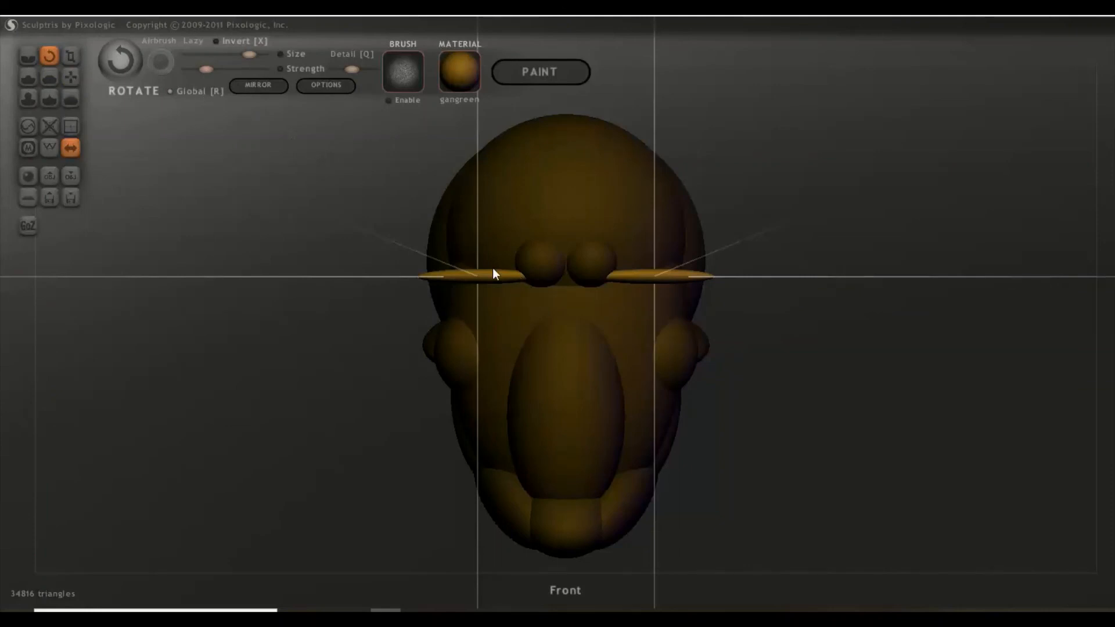
pyautogui.moveTo(518, 277)
pyautogui.mouseDown()
pyautogui.moveTo(535, 301)
pyautogui.moveTo(566, 313)
pyautogui.mouseUp()
pyautogui.moveTo(565, 329)
pyautogui.mouseDown(button='right')
pyautogui.moveTo(674, 513)
pyautogui.moveTo(552, 505)
pyautogui.moveTo(592, 460)
pyautogui.mouseUp(button='right')
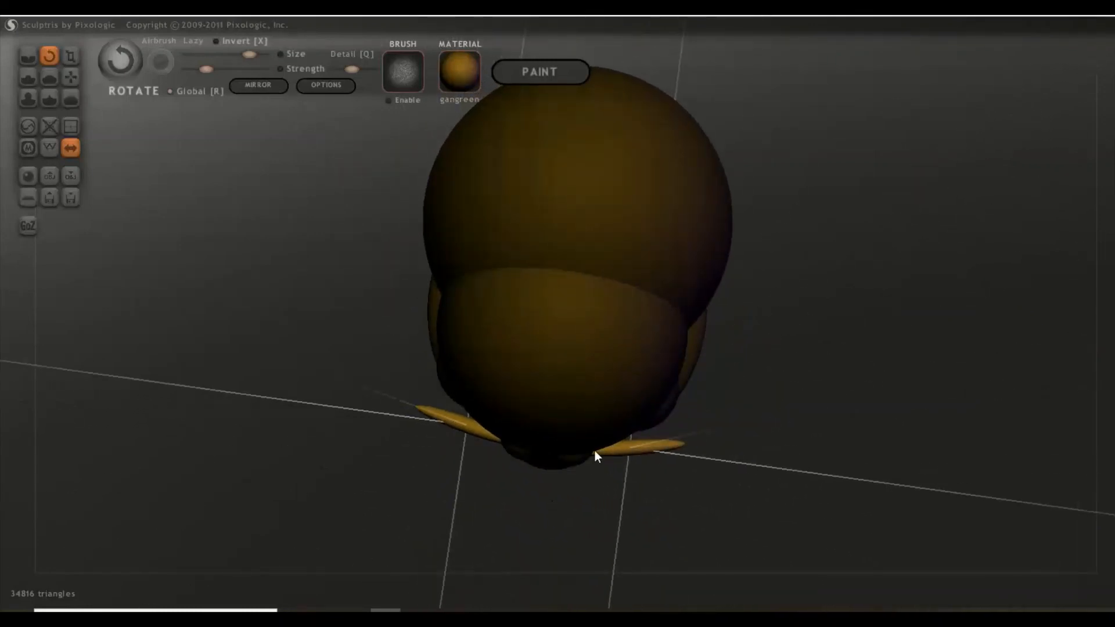
pyautogui.moveTo(592, 451); pyautogui.dragTo(633, 460)
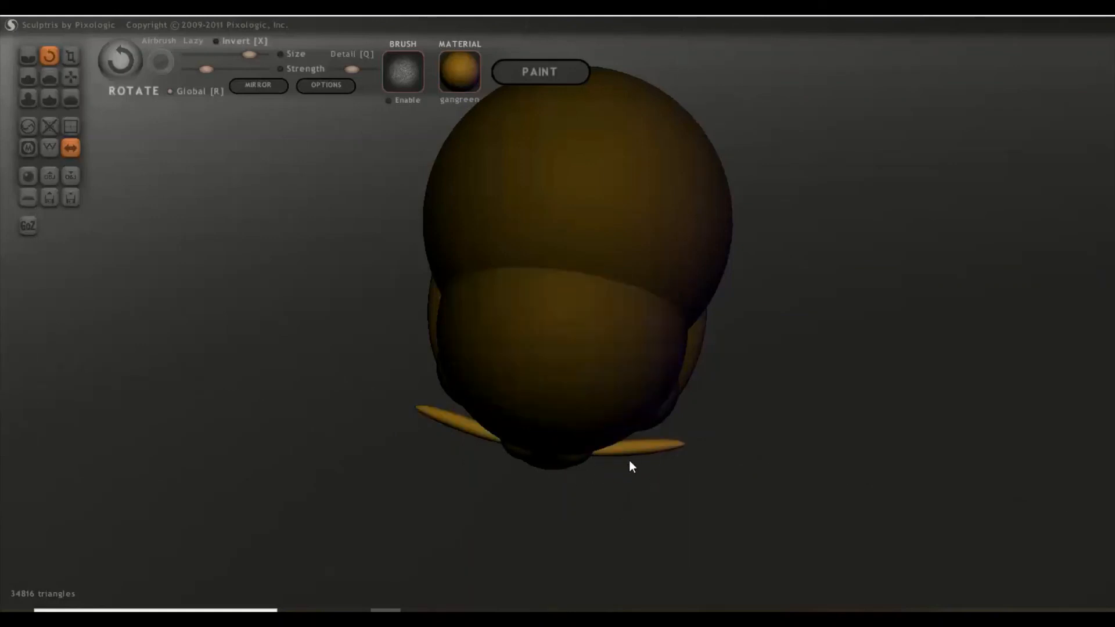
pyautogui.press('Return')
pyautogui.moveTo(597, 450); pyautogui.dragTo(658, 467)
pyautogui.moveTo(658, 466); pyautogui.dragTo(684, 307, button='right')
# - Move the thin brow ovals inward against the sides of the face with Grab
pyautogui.scroll(5, 546, 298)
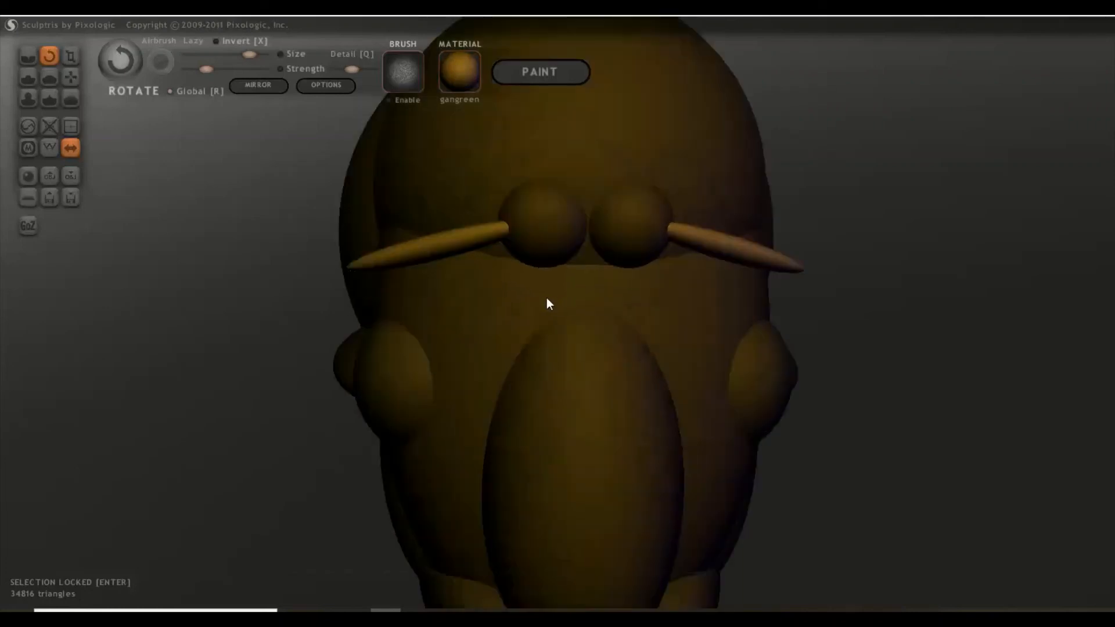
pyautogui.moveTo(546, 297); pyautogui.dragTo(409, 154, button='right')
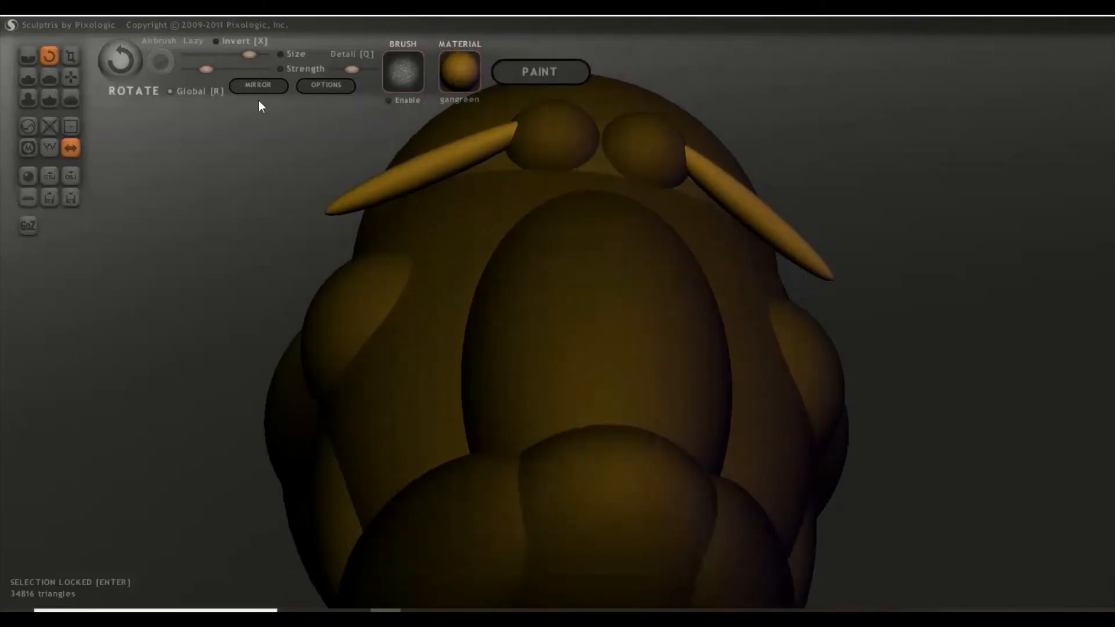
pyautogui.click(71, 78)
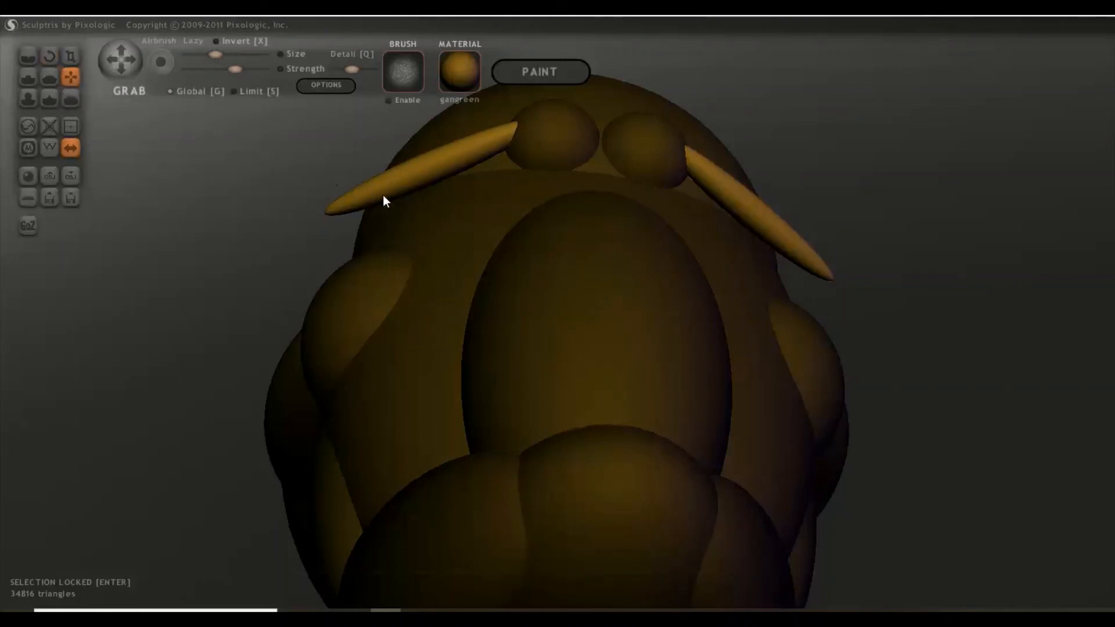
pyautogui.moveTo(383, 200); pyautogui.dragTo(425, 204)
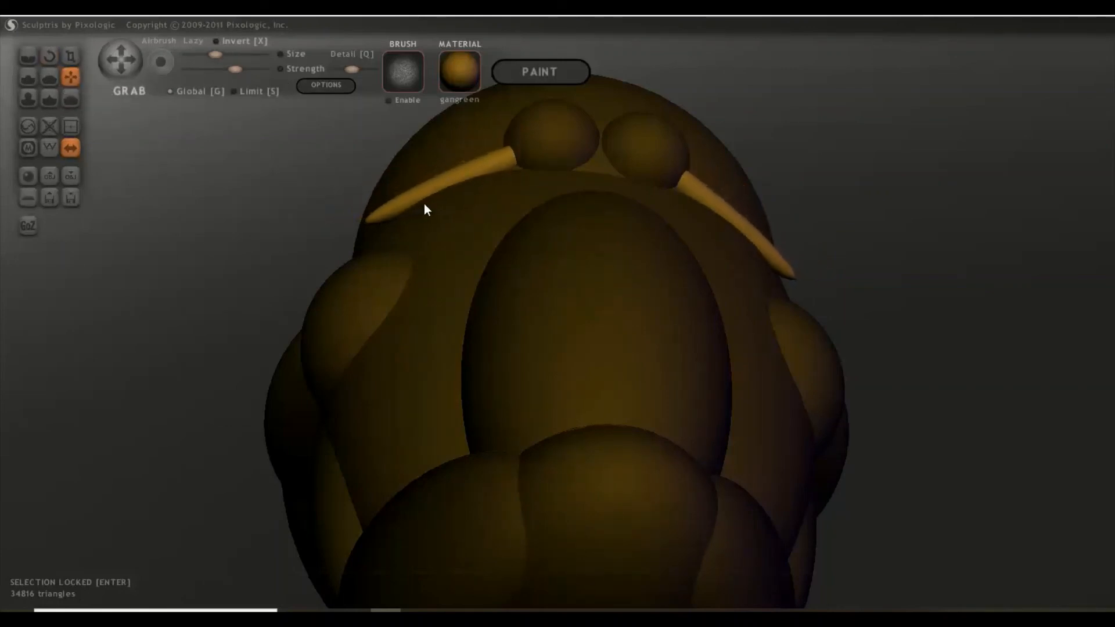
pyautogui.moveTo(425, 205); pyautogui.dragTo(525, 378, button='right')
pyautogui.scroll(-6, 545, 311)
pyautogui.scroll(5, 513, 361)
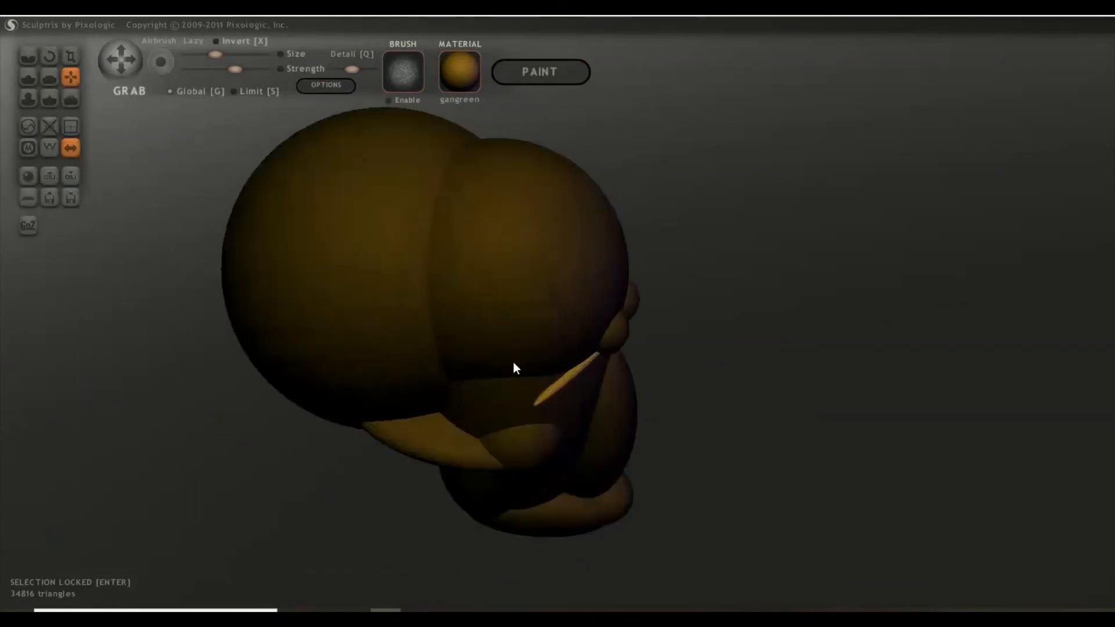
pyautogui.moveTo(536, 284)
pyautogui.mouseDown(button='right')
pyautogui.moveTo(550, 266)
pyautogui.moveTo(541, 271)
pyautogui.mouseUp(button='right')
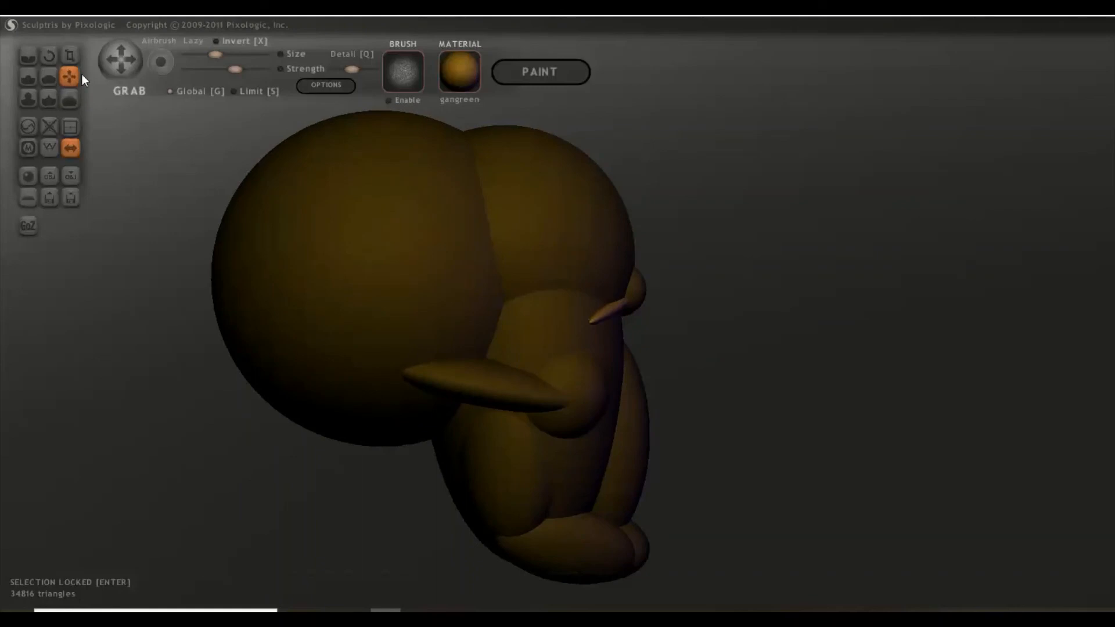
# - Adjust the proportions of the thin brow ovals slightly with Scale
pyautogui.click(48, 56)
pyautogui.click(74, 52)
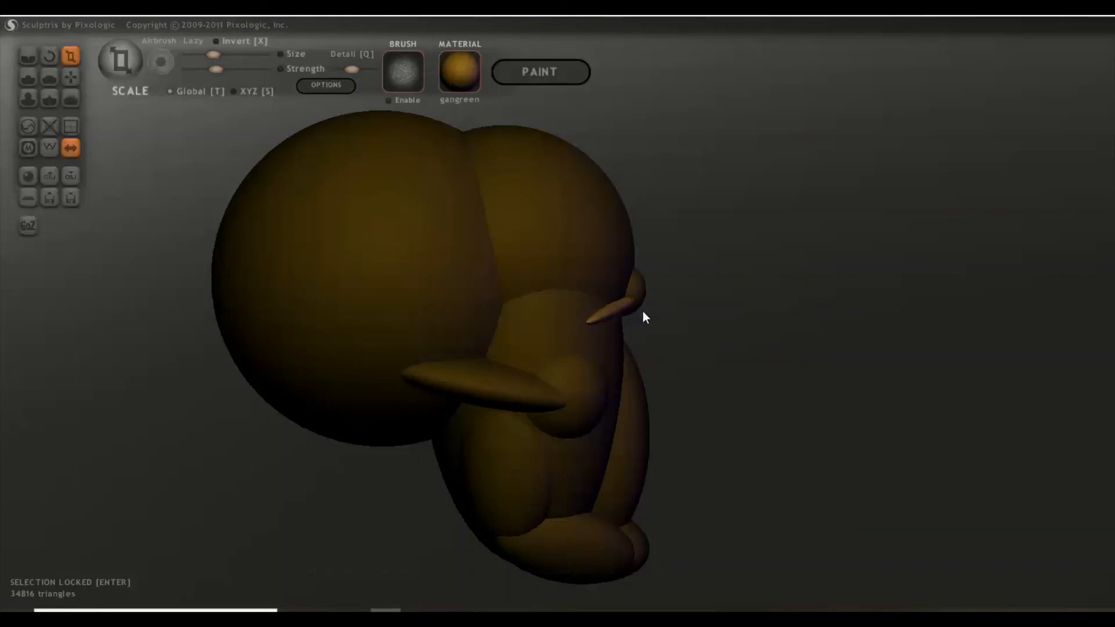
pyautogui.moveTo(654, 317); pyautogui.dragTo(484, 382, button='right')
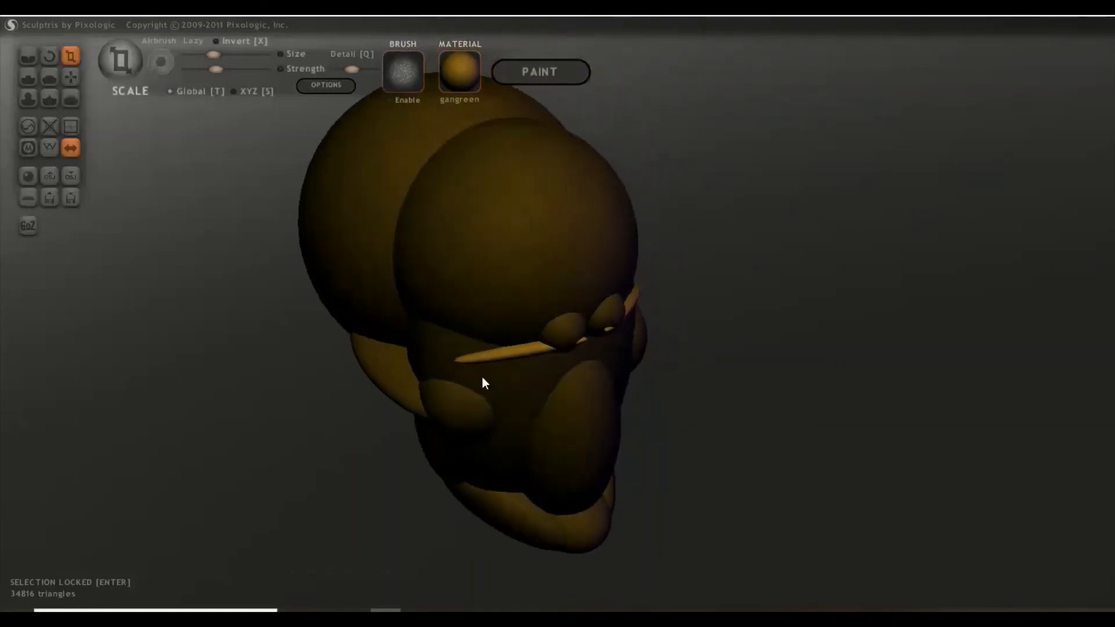
pyautogui.moveTo(526, 351); pyautogui.dragTo(509, 353)
pyautogui.moveTo(501, 358); pyautogui.dragTo(636, 403, button='right')
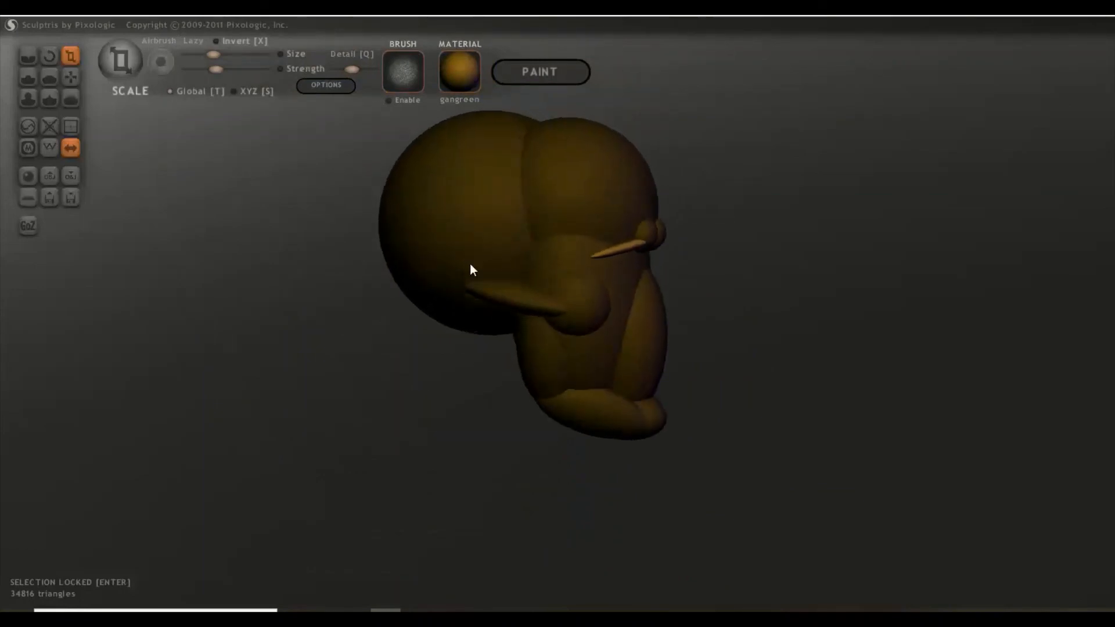
# - Rotate the thin brow ovals to follow the curve of the forehead around the eye area
pyautogui.moveTo(469, 264); pyautogui.dragTo(446, 337, button='right')
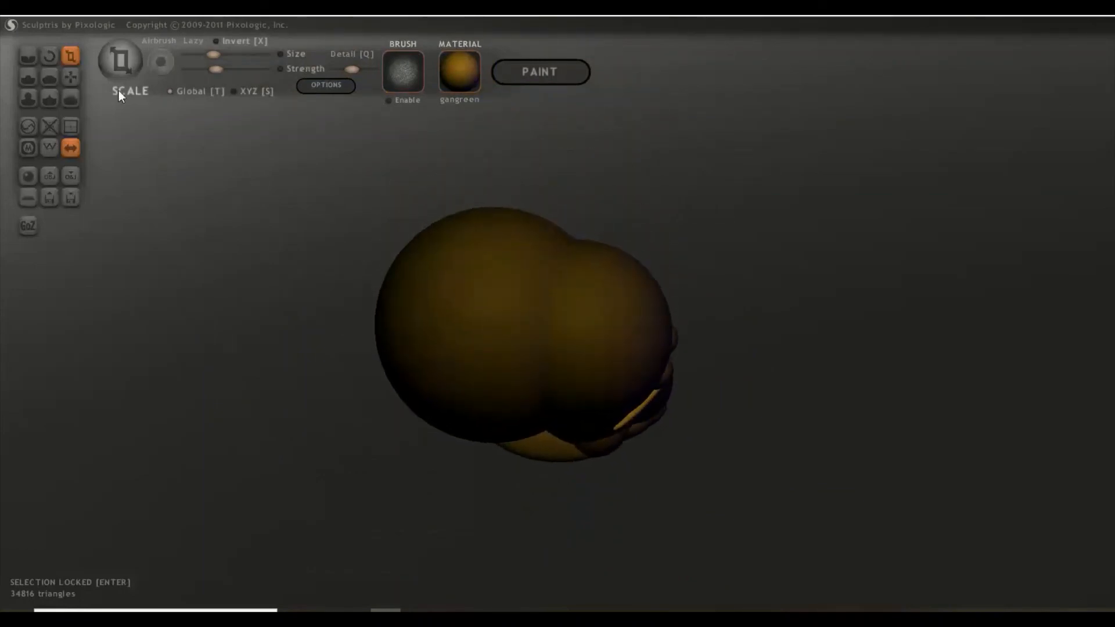
pyautogui.click(49, 55)
pyautogui.moveTo(726, 427); pyautogui.dragTo(642, 445)
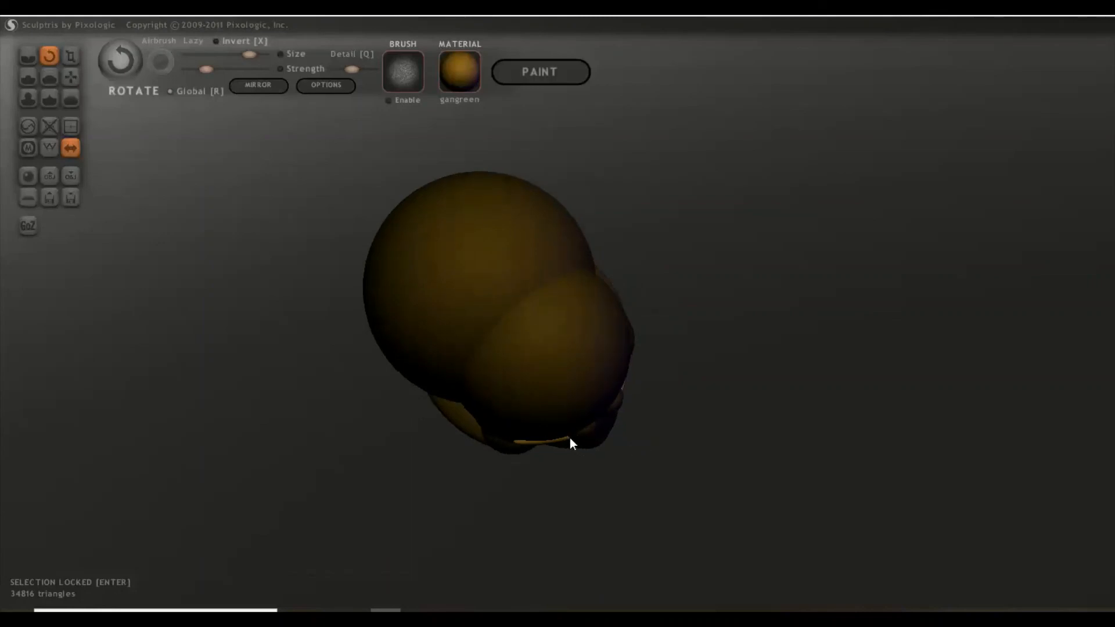
pyautogui.moveTo(601, 453); pyautogui.dragTo(617, 344)
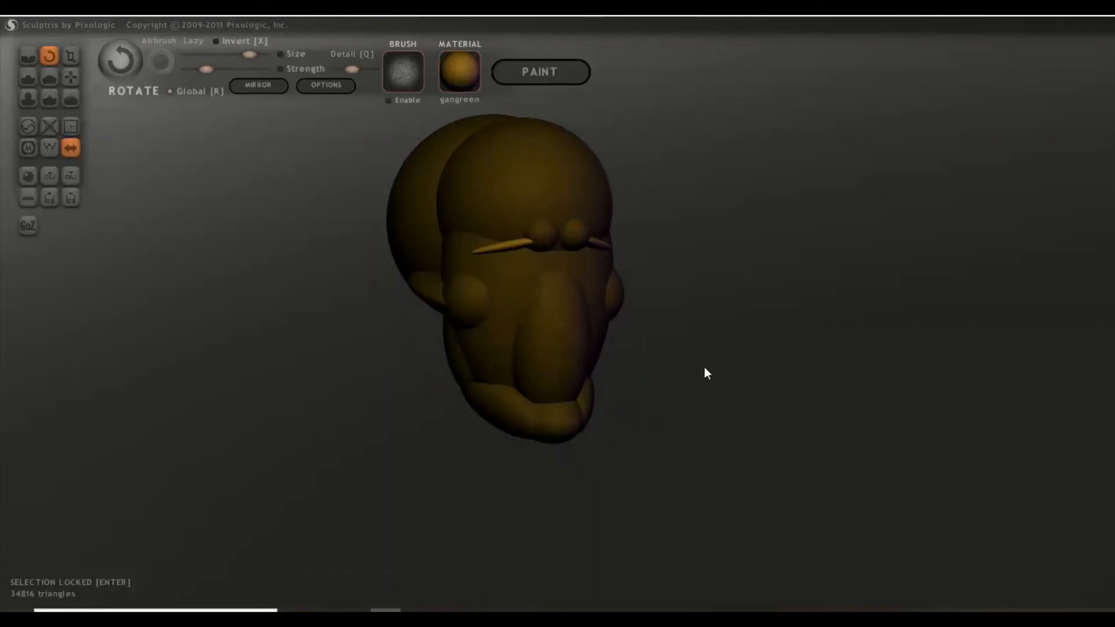
# - Nudge the thin brow ovals slightly forward with Grab so their inner ends meet the small brow spheres
pyautogui.scroll(3, 707, 364)
pyautogui.moveTo(709, 360); pyautogui.dragTo(490, 356)
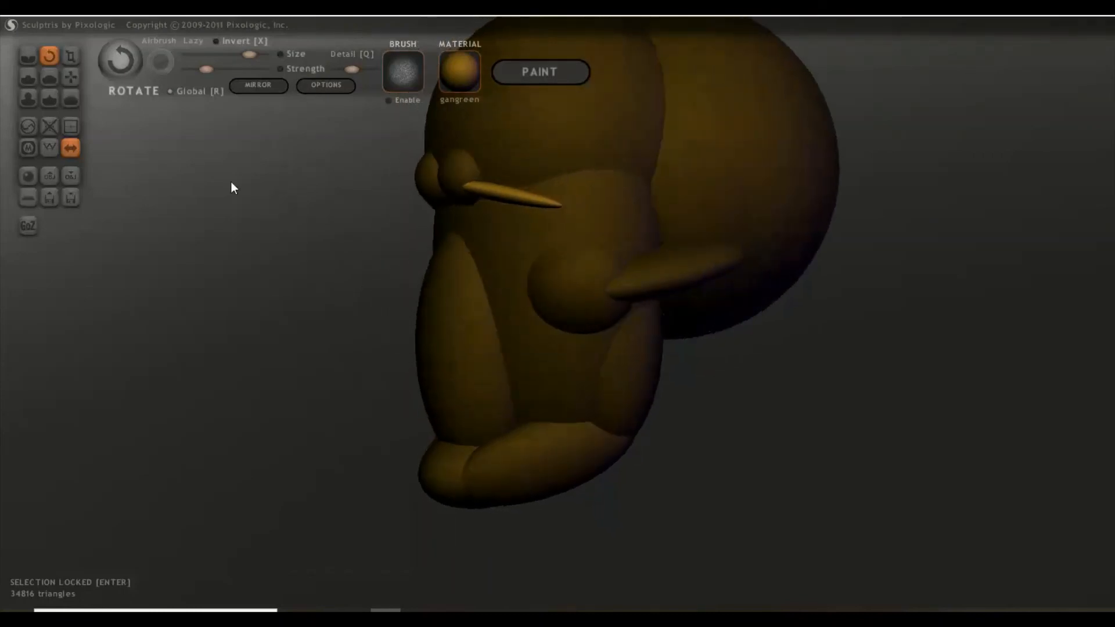
pyautogui.click(70, 78)
pyautogui.moveTo(295, 290); pyautogui.dragTo(227, 282)
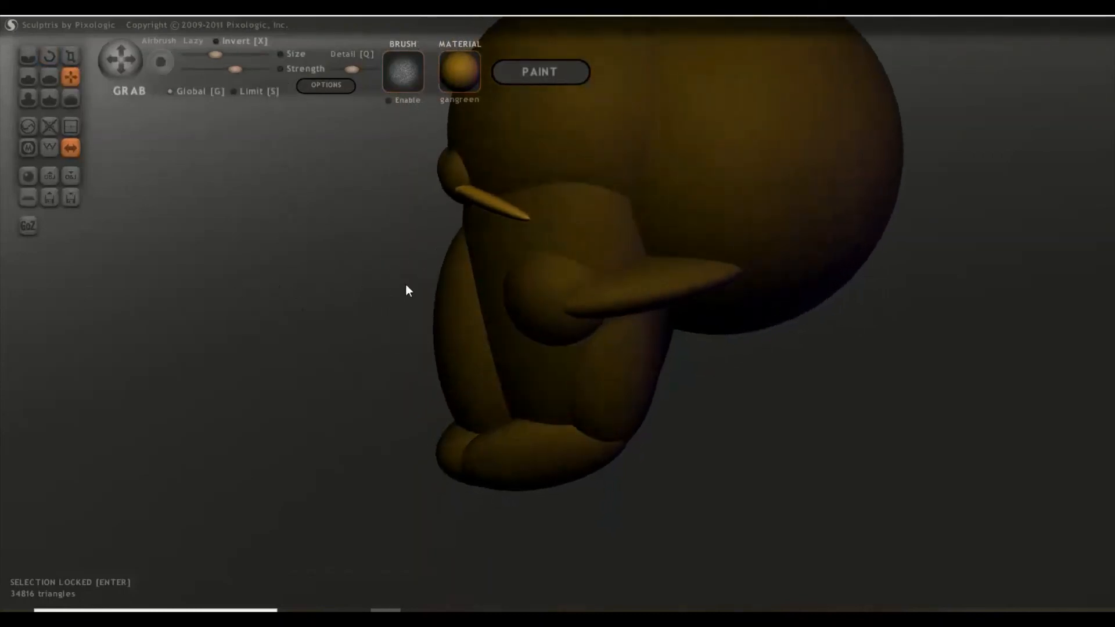
pyautogui.moveTo(464, 194); pyautogui.dragTo(461, 194)
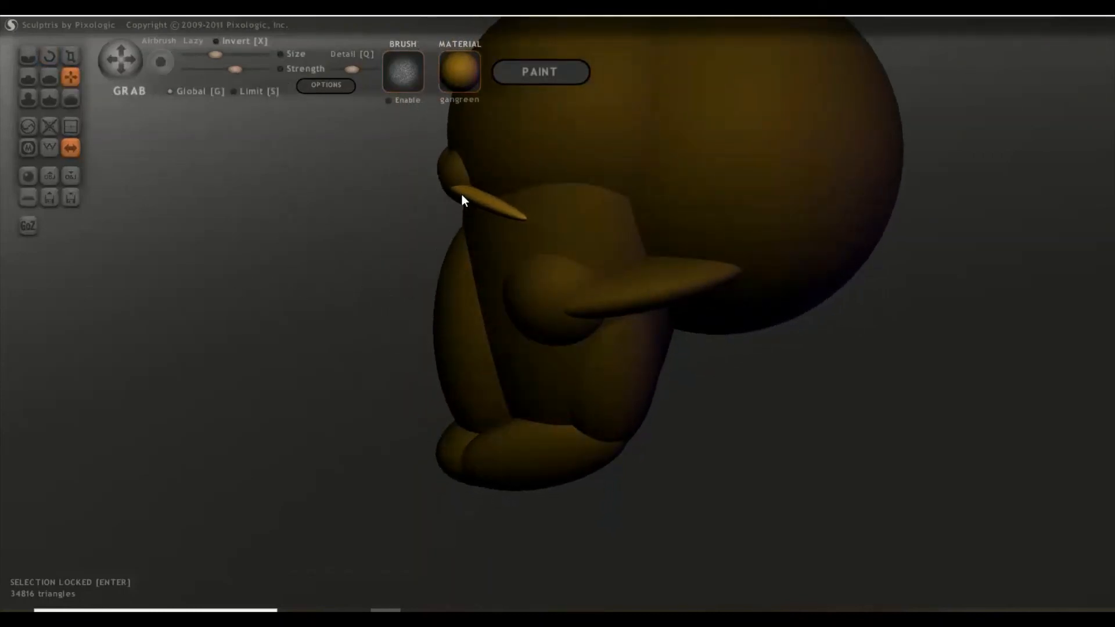